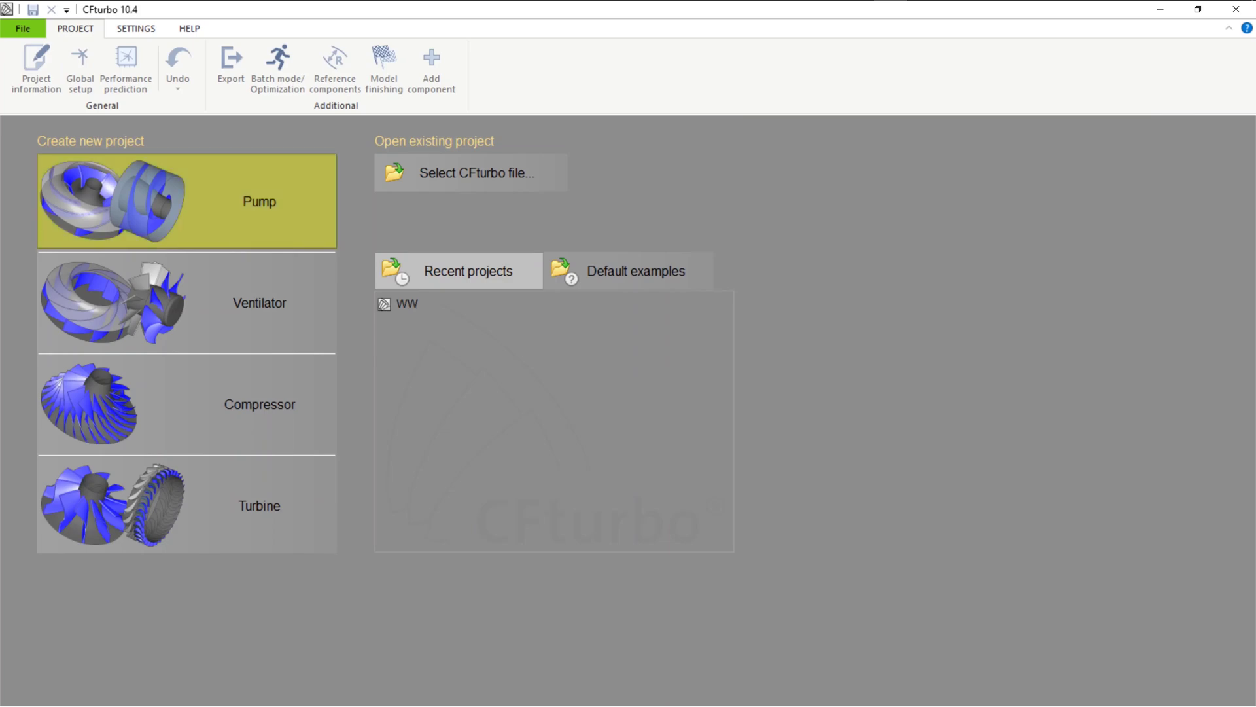
Step: Create a new pump project with flow rate 24 m³/h, head 6 m and 1800 revolutions per minute
click(242, 235)
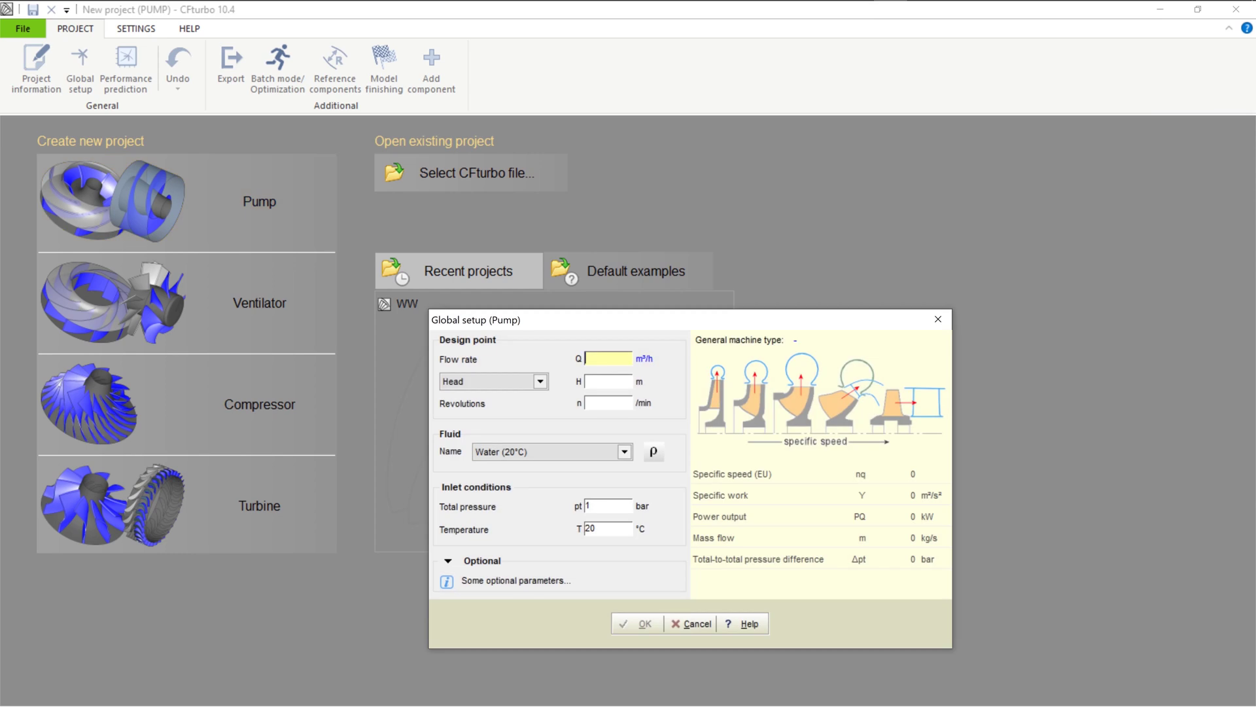
text(24)
click(607, 381)
text(6)
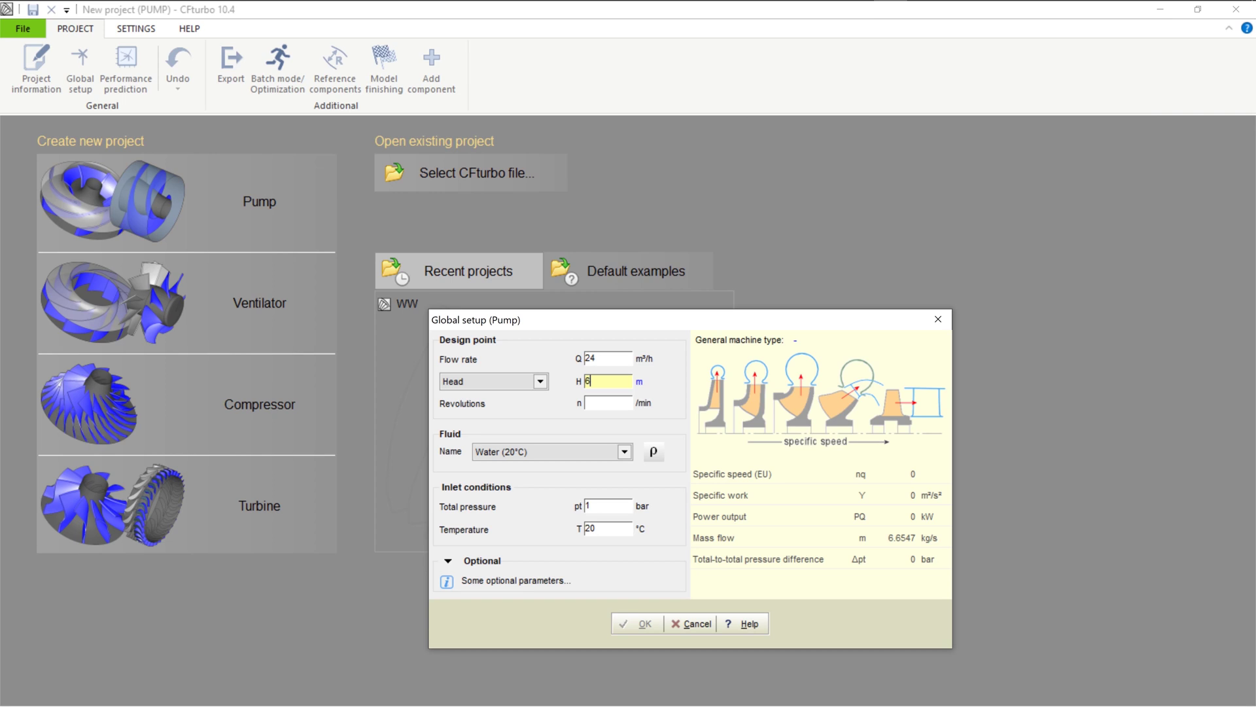
click(608, 403)
text(1800)
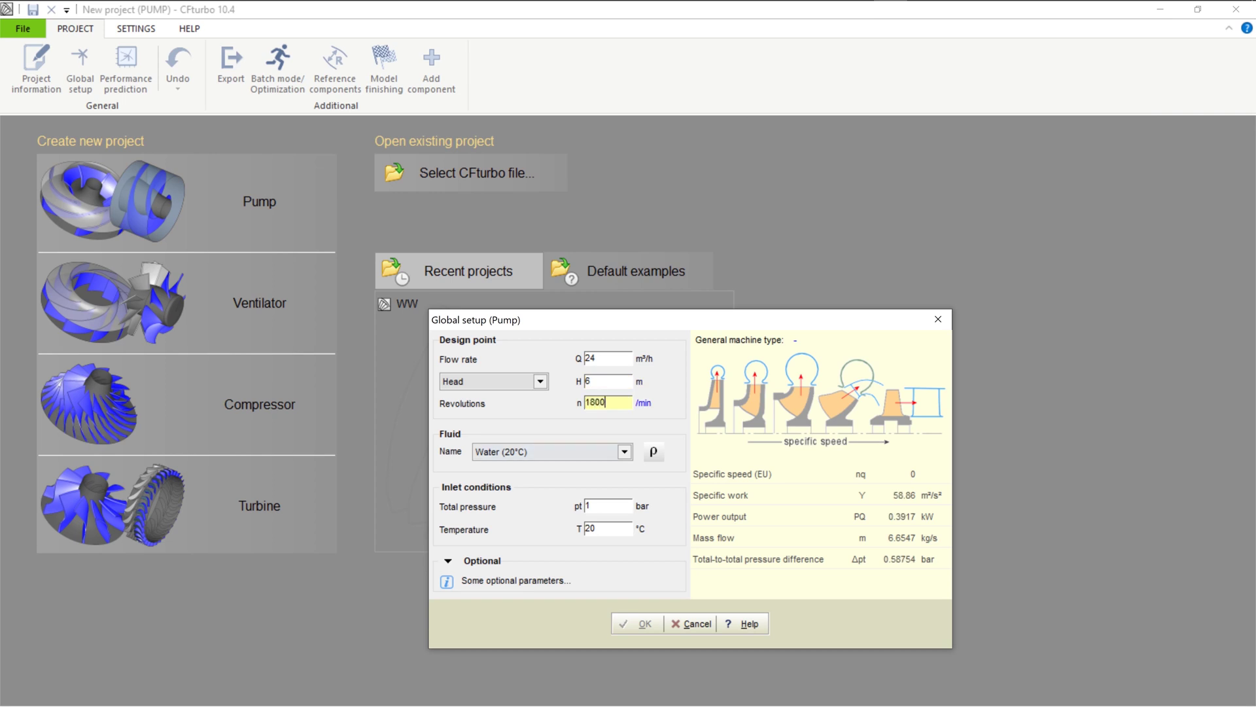
click(608, 506)
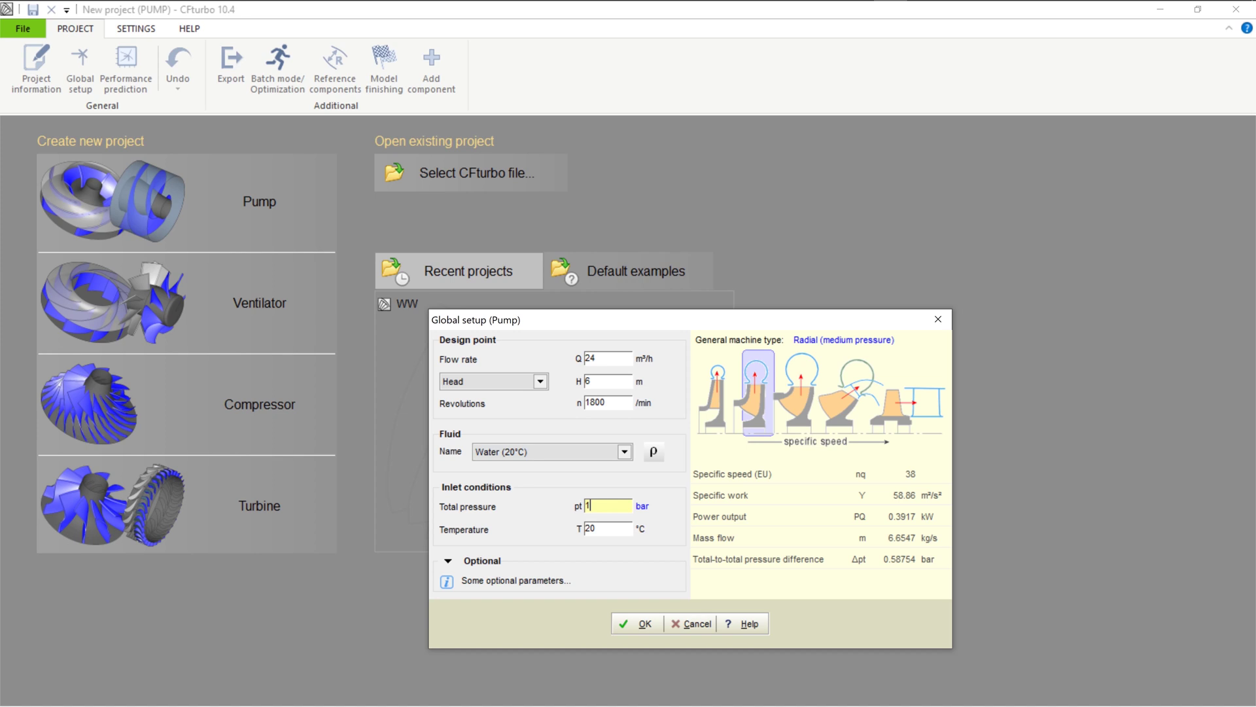
click(638, 624)
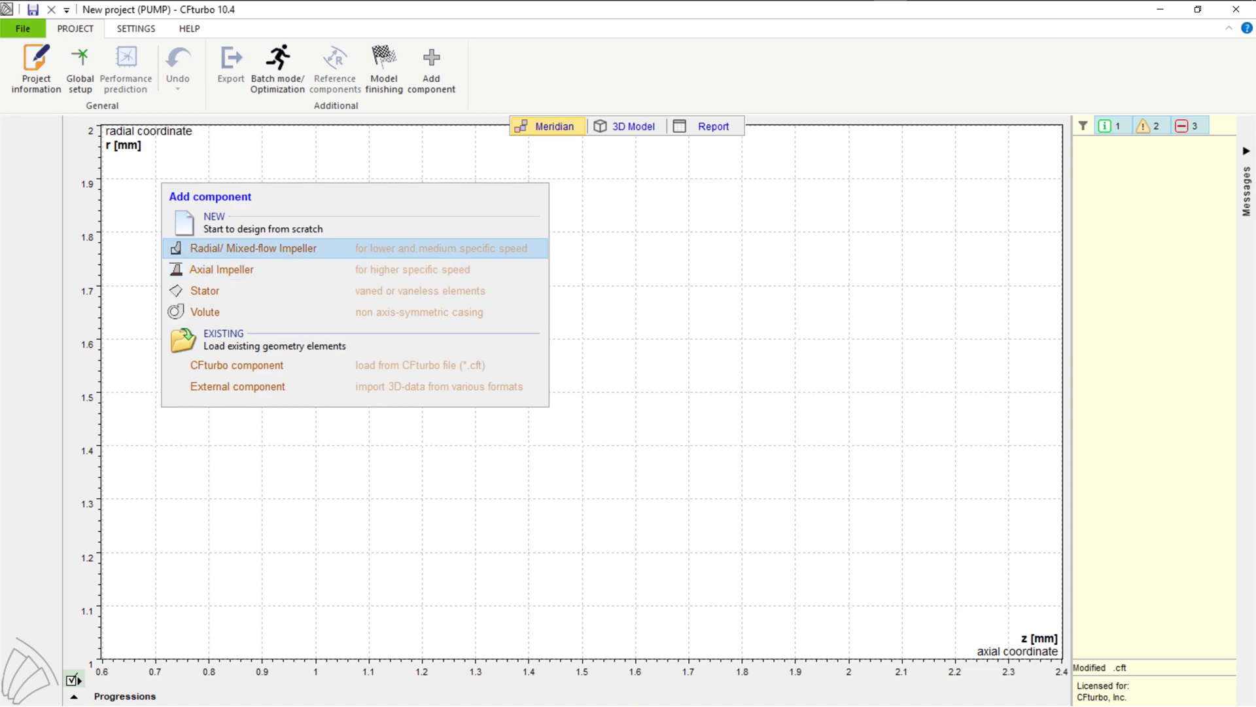
Step: Add a radial/mixed-flow impeller, set its type to Wastewater and choose the blade count for its empirical parameters
click(392, 248)
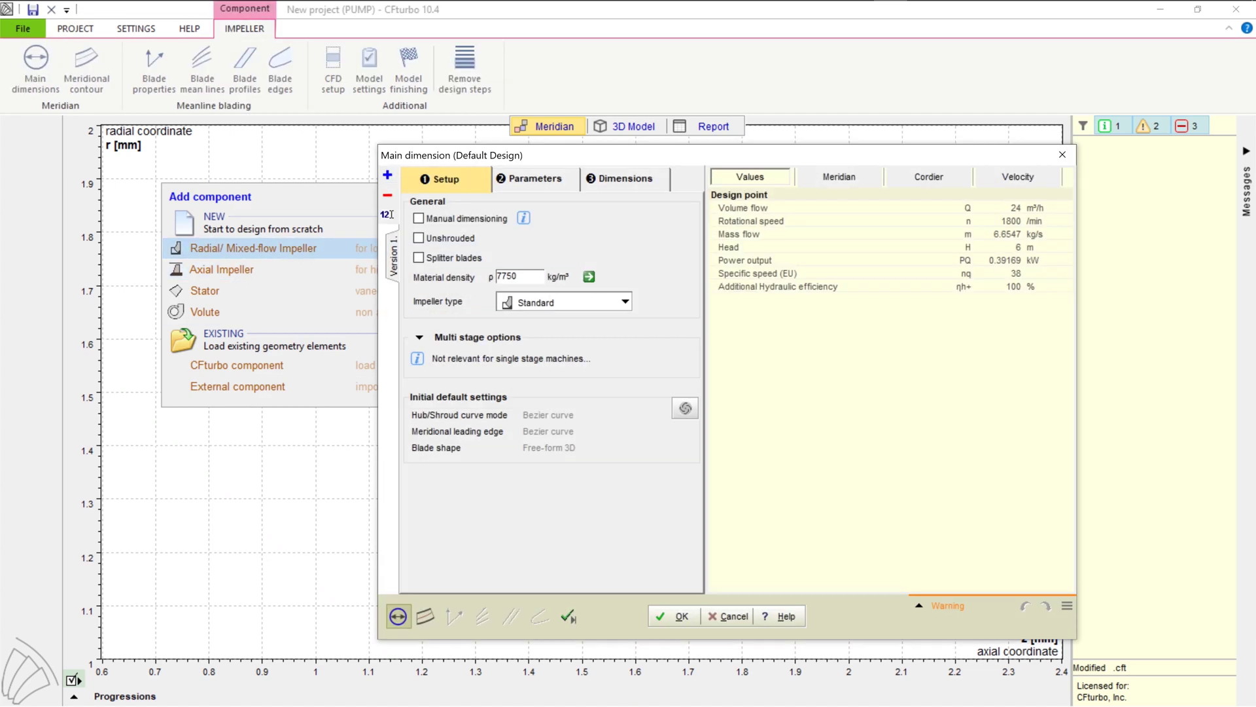
click(626, 301)
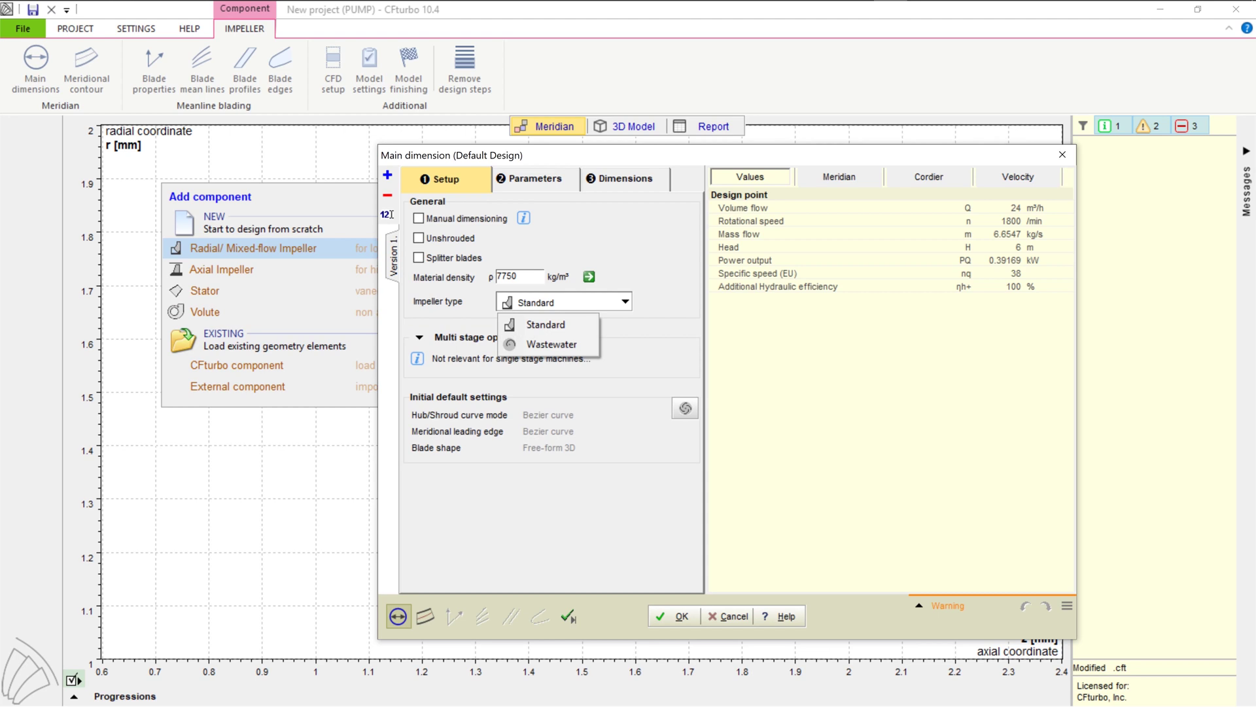
key(Down)
key(Return)
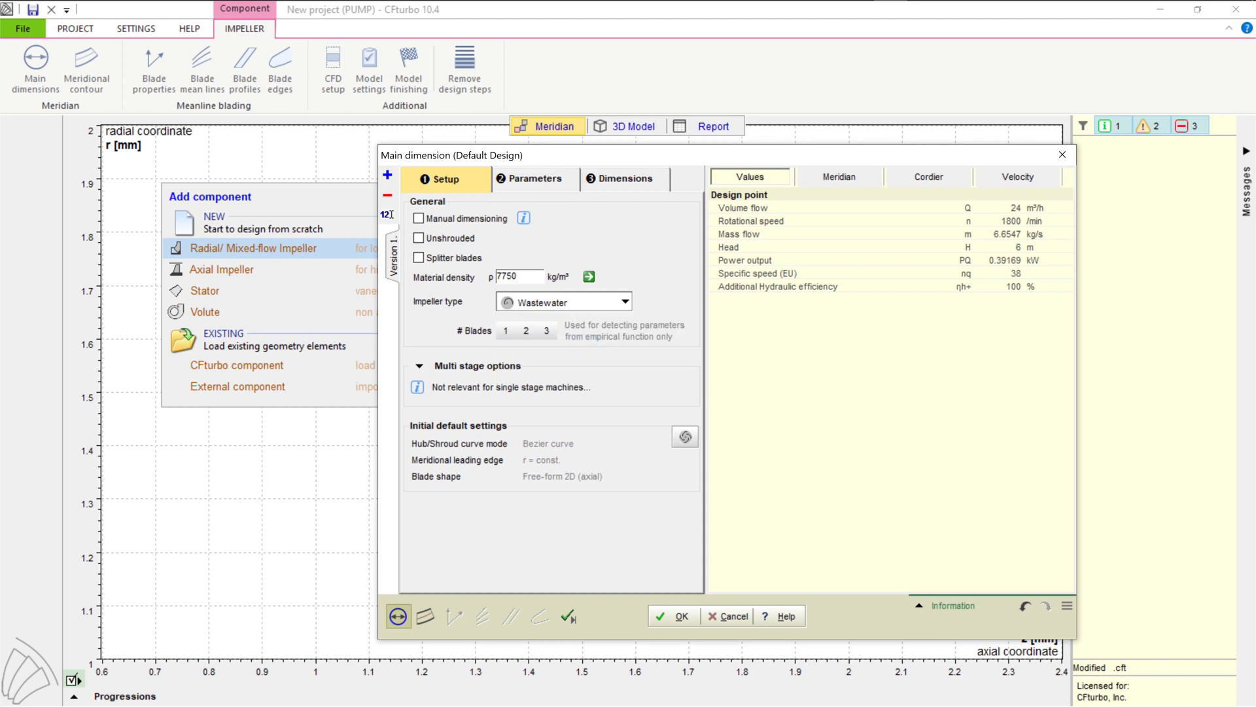
key(Tab)
key(Right)
key(Right)
key(Right)
key(ctrl+Tab)
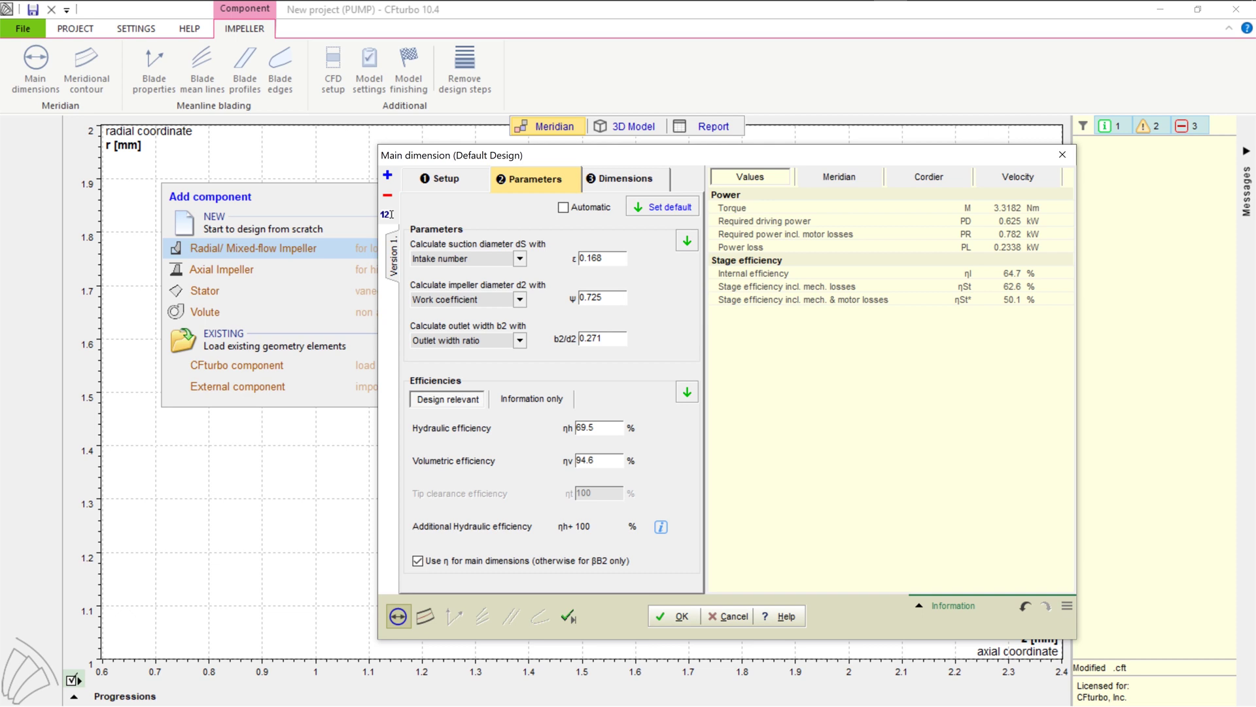
Step: Set the impeller's hub diameter to 0 mm and calculate the remaining main dimensions
key(ctrl+Tab)
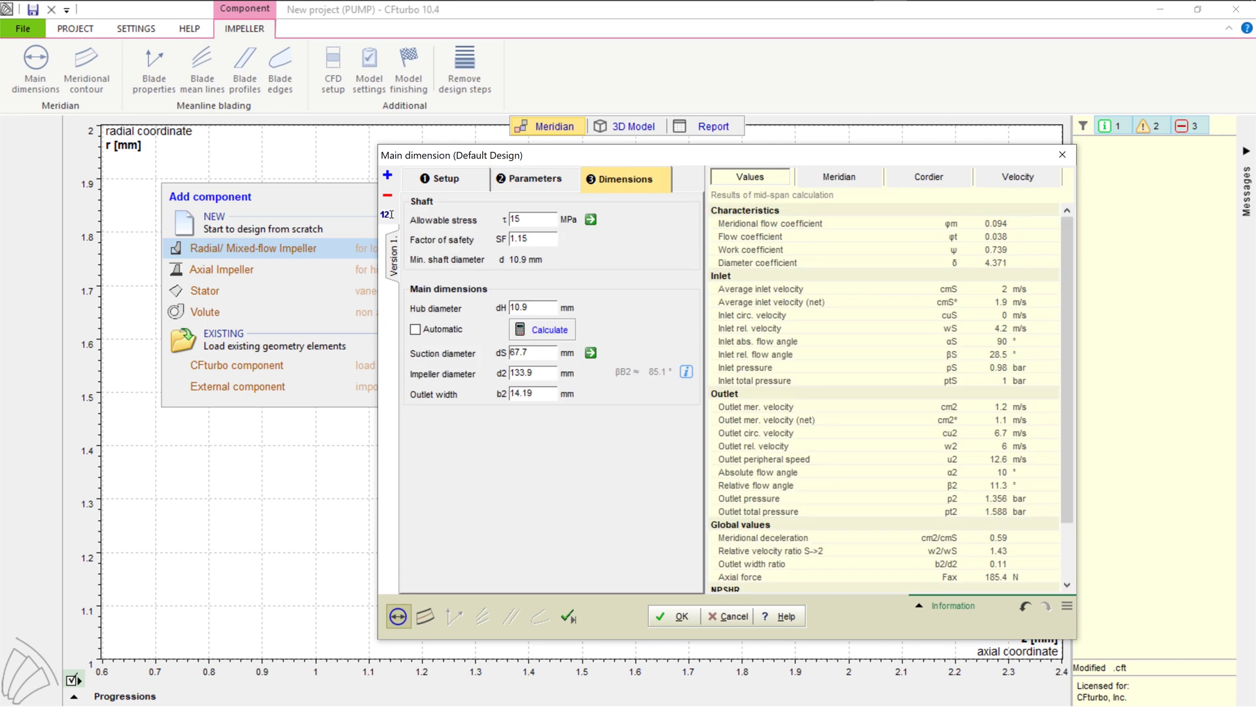
key(Tab)
text(0)
click(542, 329)
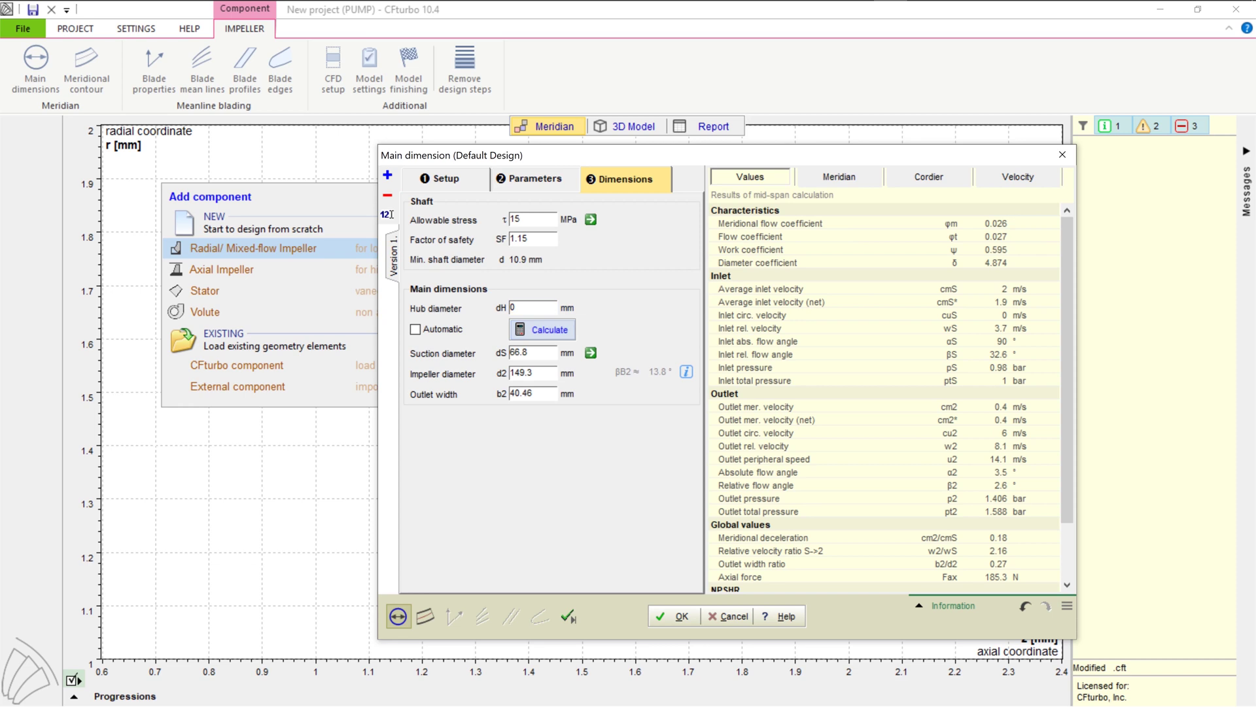
Step: Set suction diameter to 70 mm, impeller diameter to 160 mm and outlet width to 40 mm, and continue to the meridional contour
click(529, 352)
text(70)
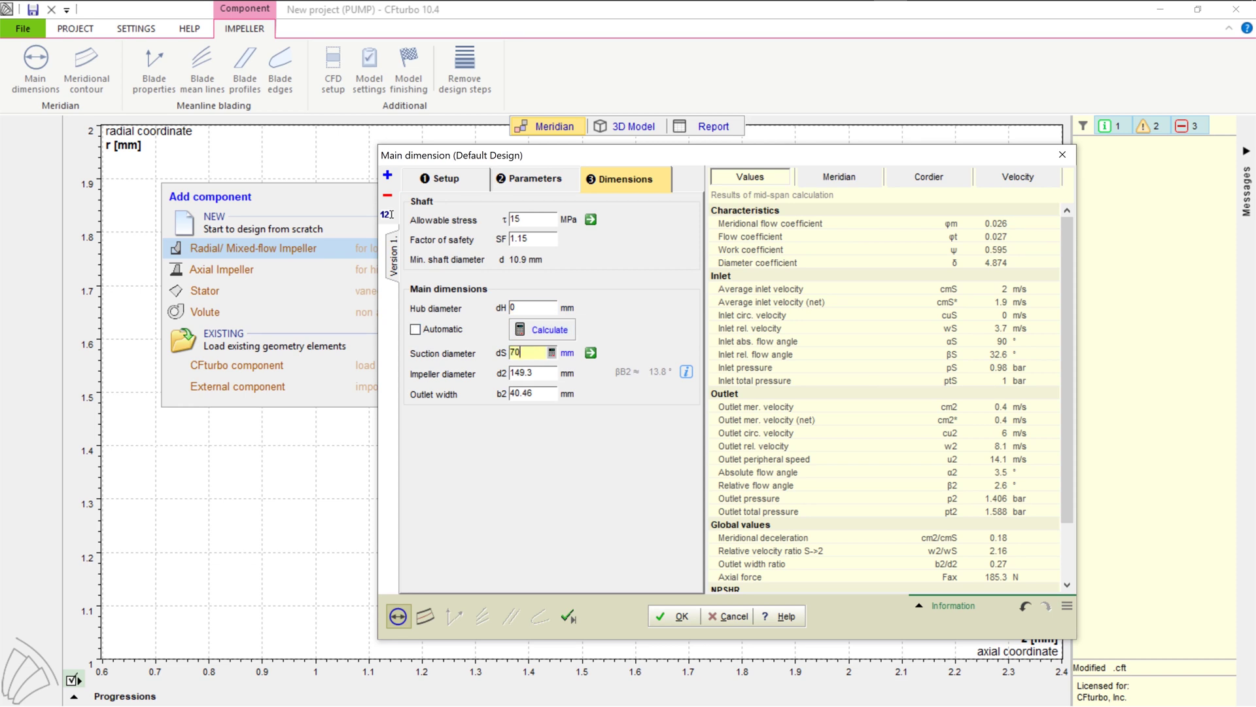
key(Tab)
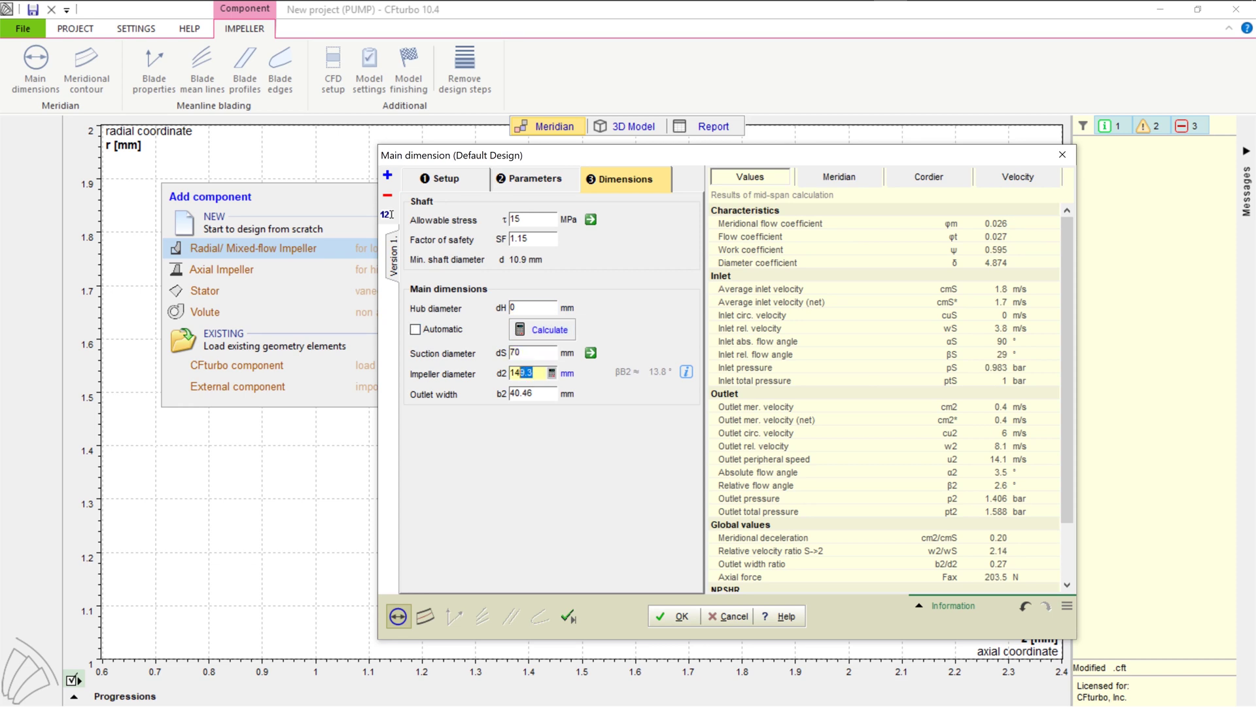
key(shift+Left)
text(60)
key(Tab)
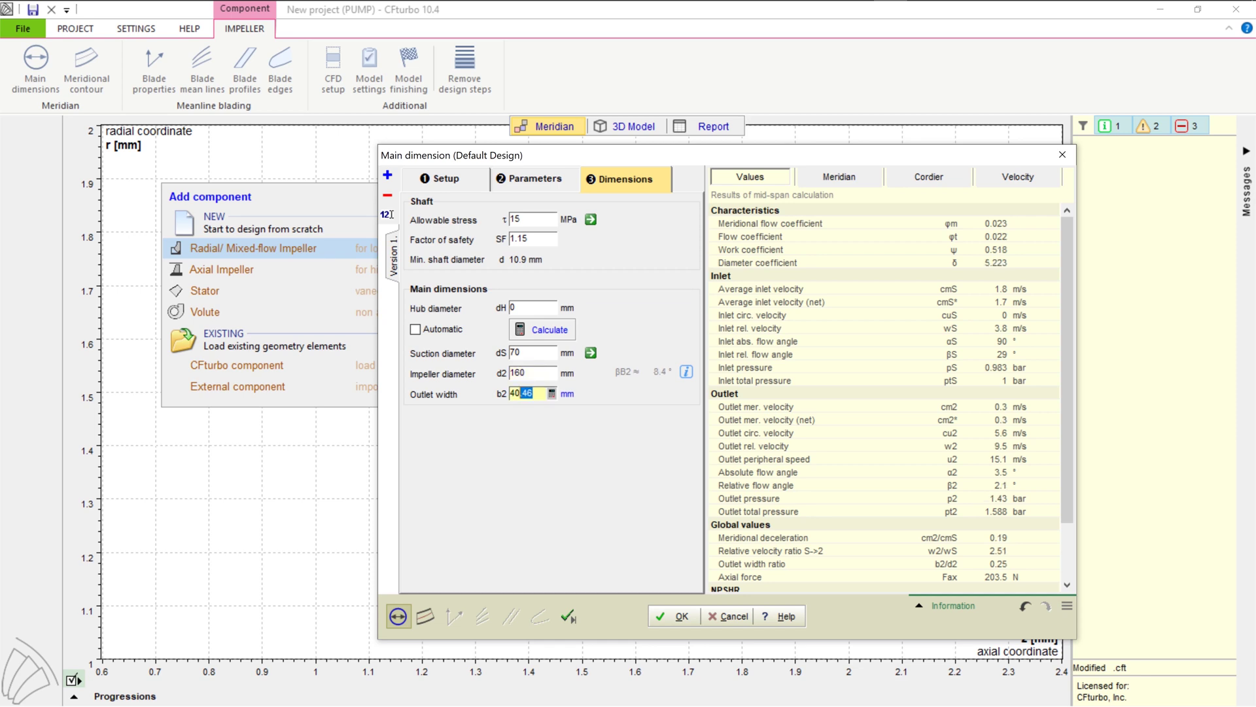
key(BackSpace)
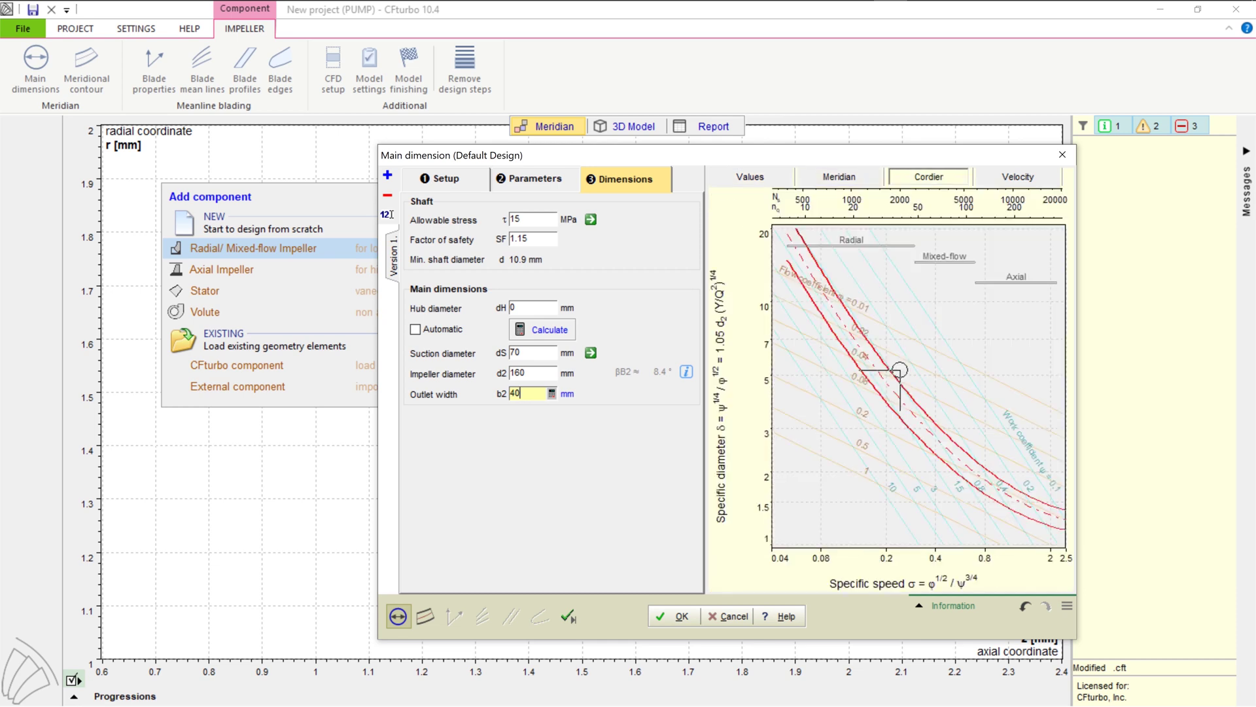
key(Tab)
key(Return)
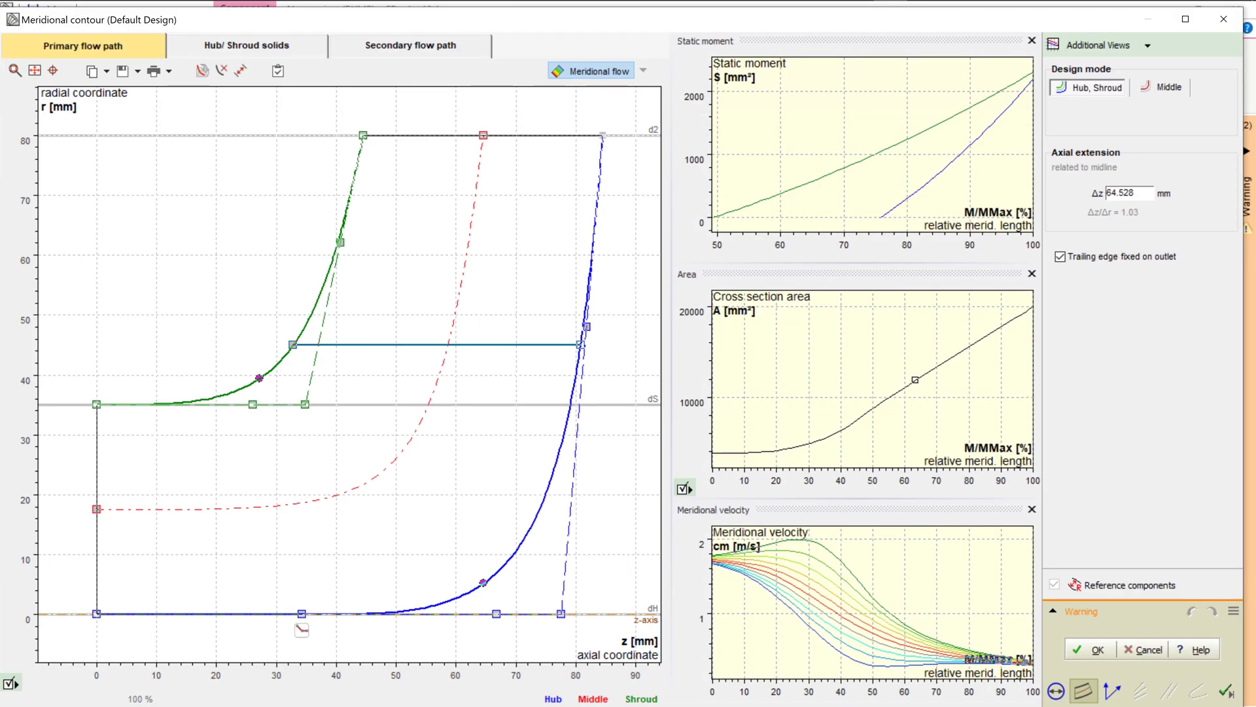
Step: Add an inlet curve to the hub contour and shape it into a step at about z 50 mm, rising to about r 10 mm
right_click(215, 613)
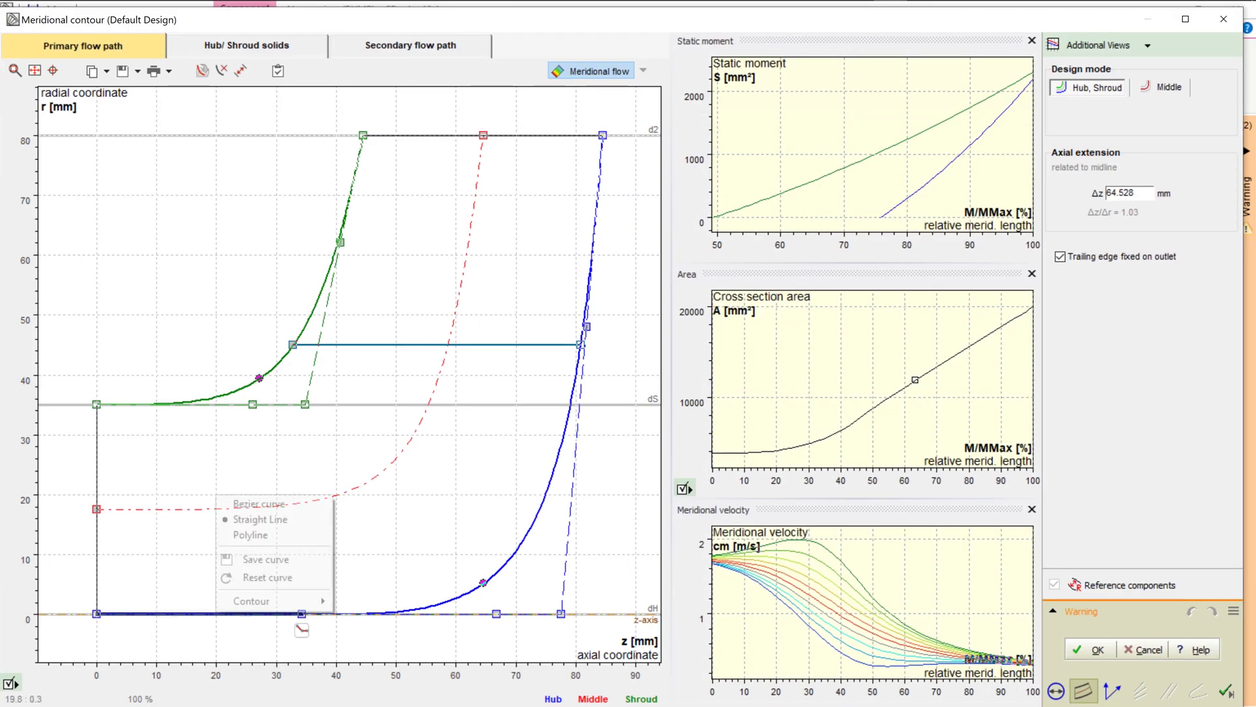
mouse_move(288, 601)
click(383, 598)
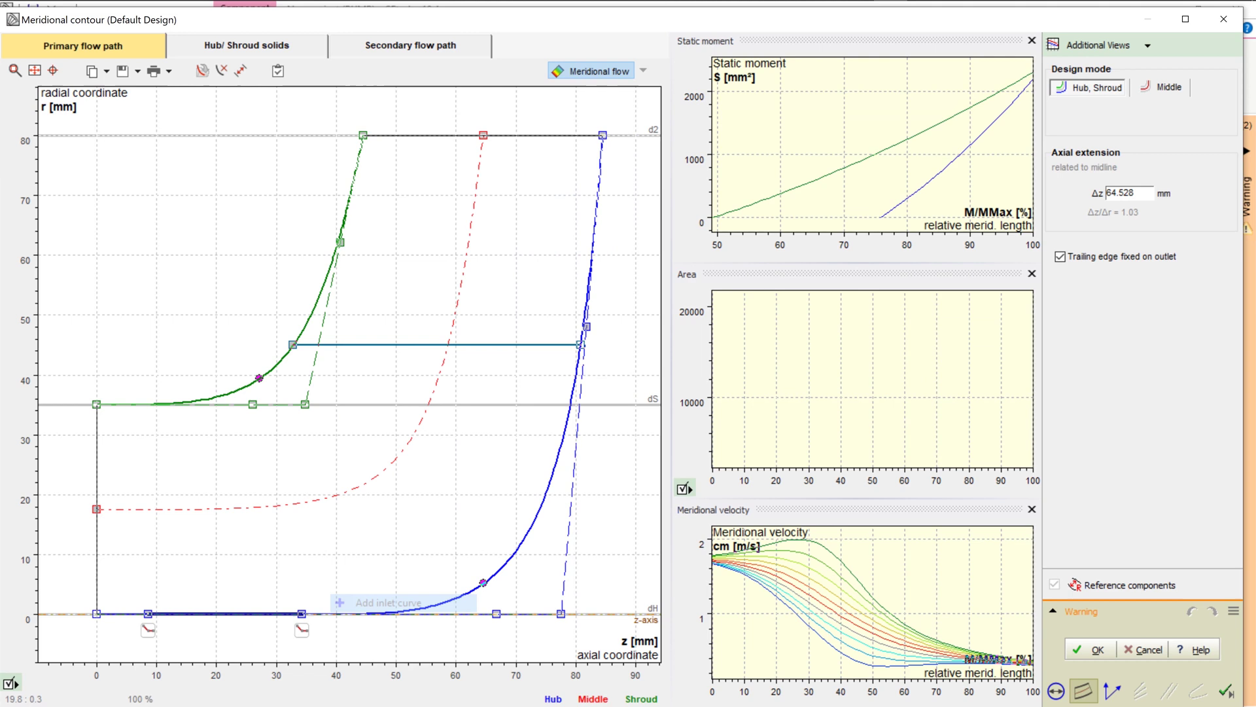
drag(302, 614, 394, 613)
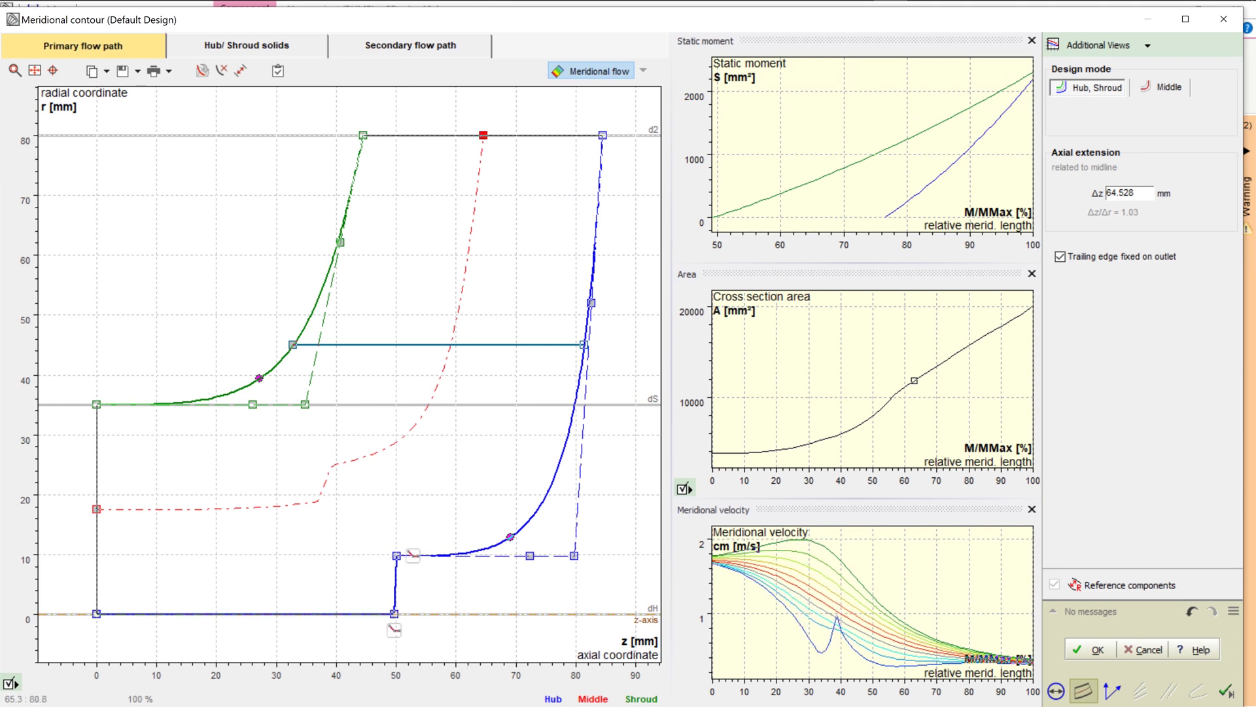
Step: Shift the outlet edge toward the inlet and set the z coordinate of its hub end to 70 mm
drag(483, 135, 397, 136)
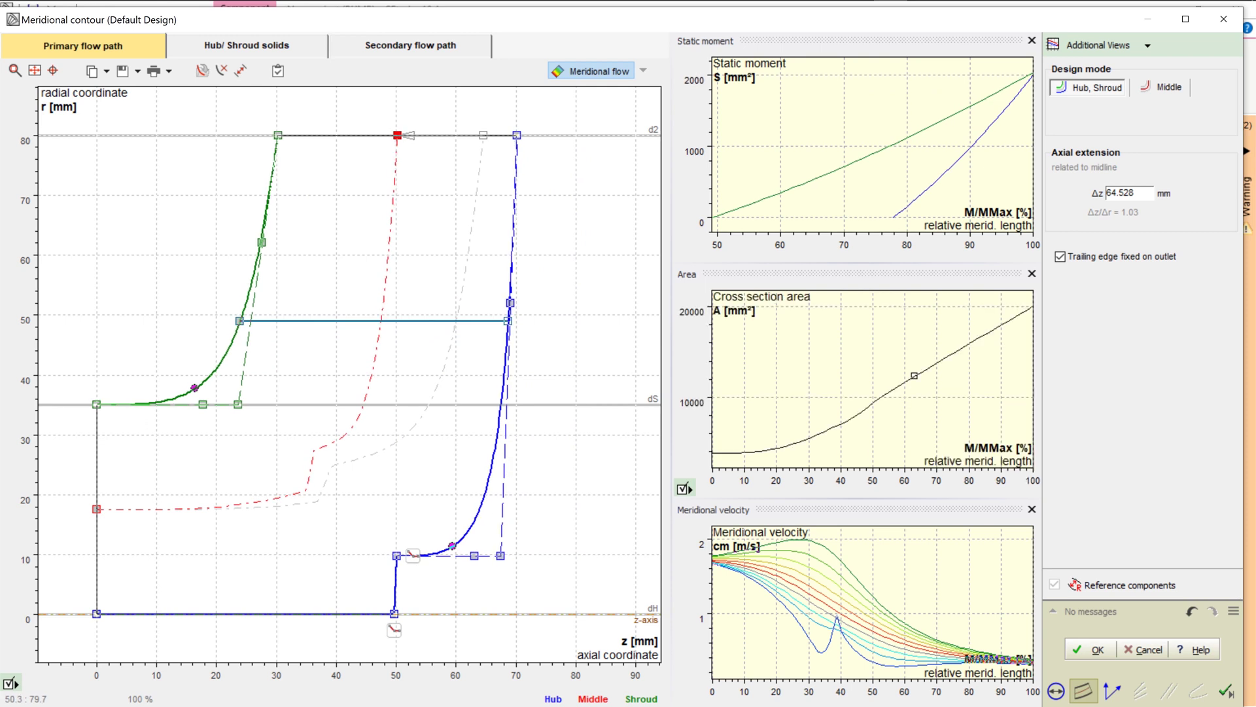
click(514, 134)
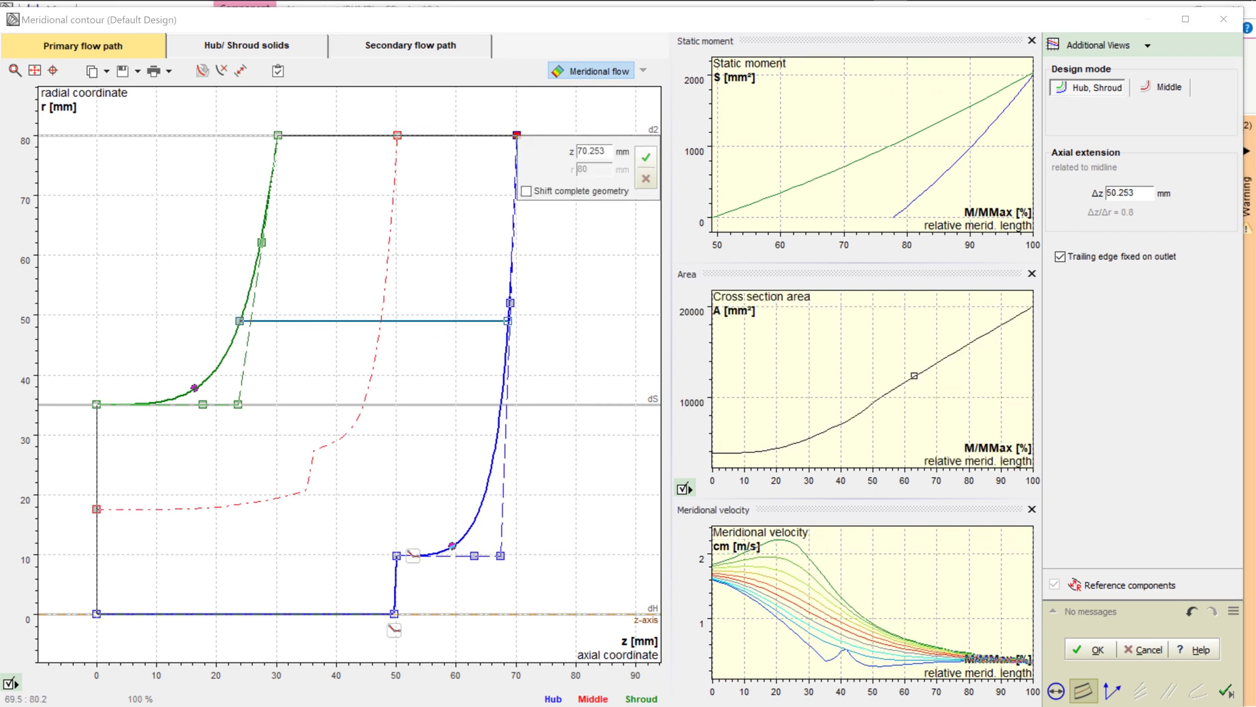
click(604, 151)
key(BackSpace)
key(BackSpace)
key(BackSpace)
click(645, 157)
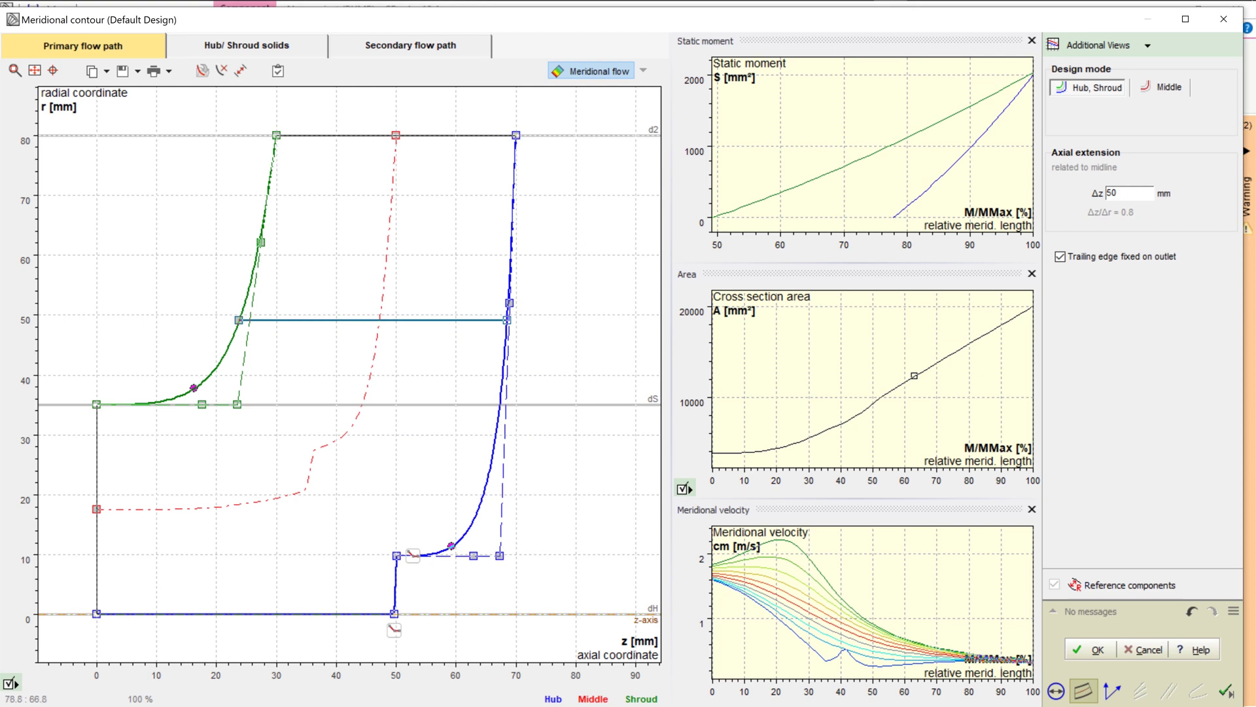
Step: Keep the leading edge at constant r, slide it along the shroud toward the inlet and set its radius to 41 mm
right_click(268, 322)
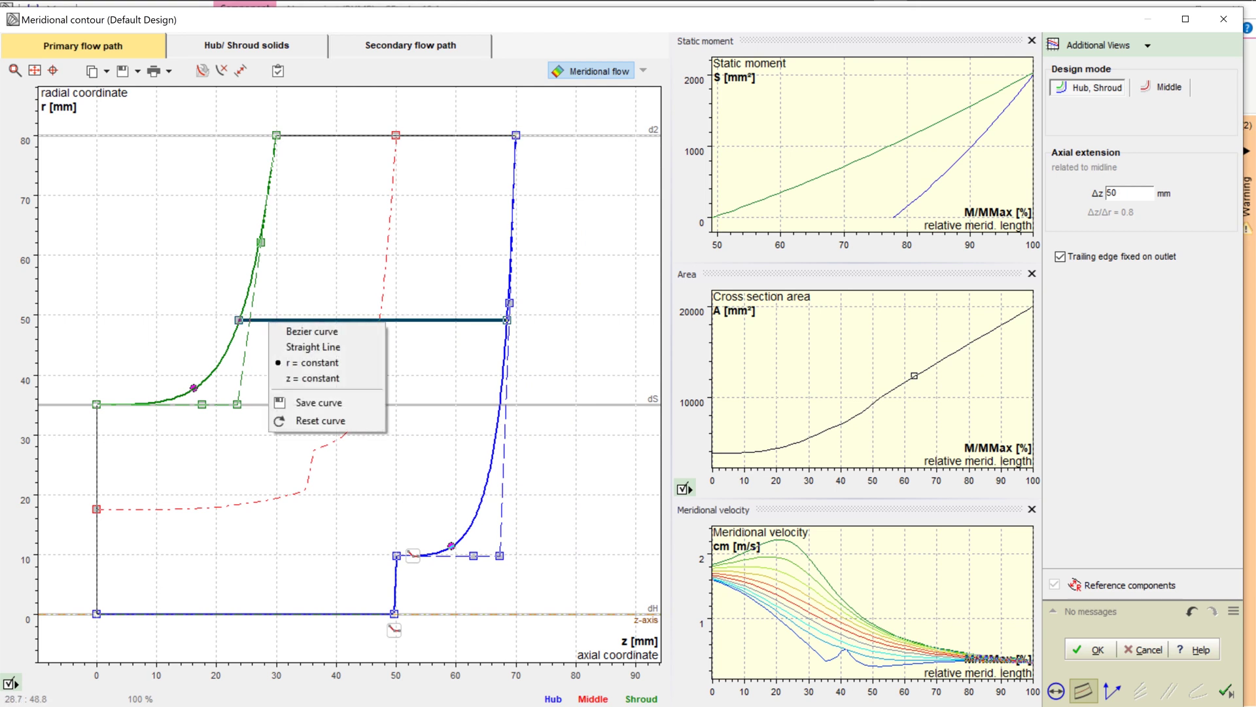
click(321, 378)
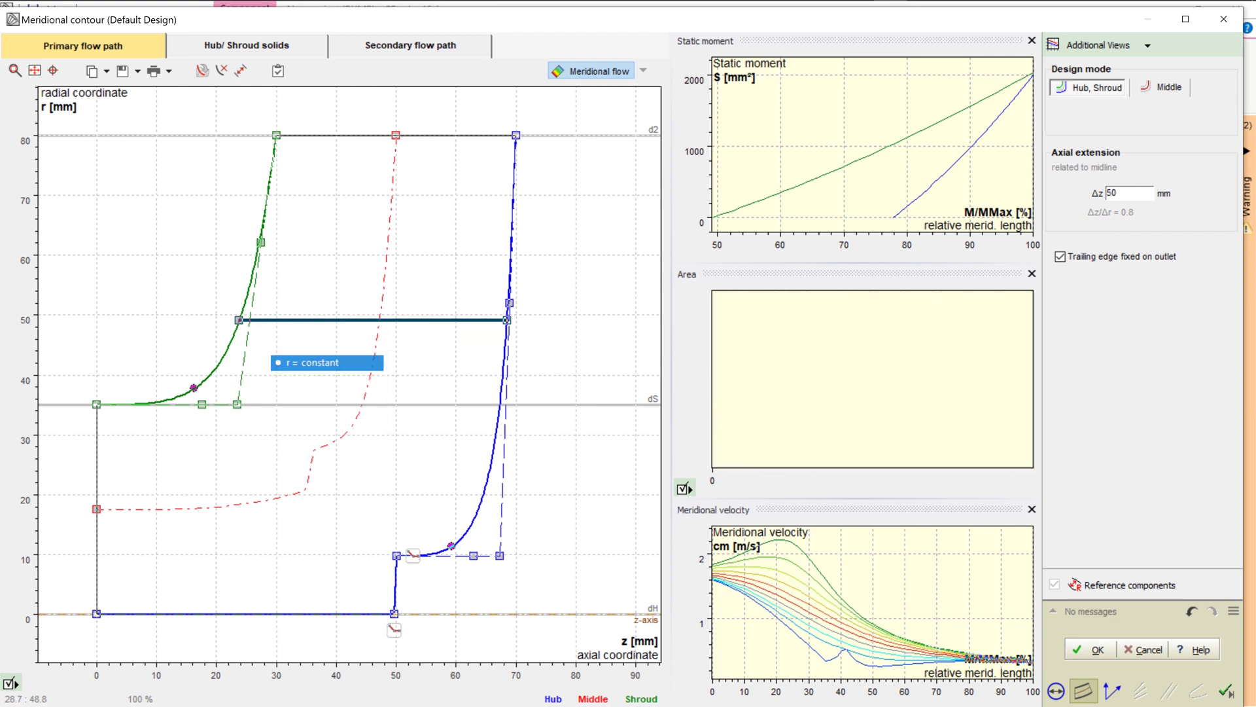
drag(238, 320, 213, 369)
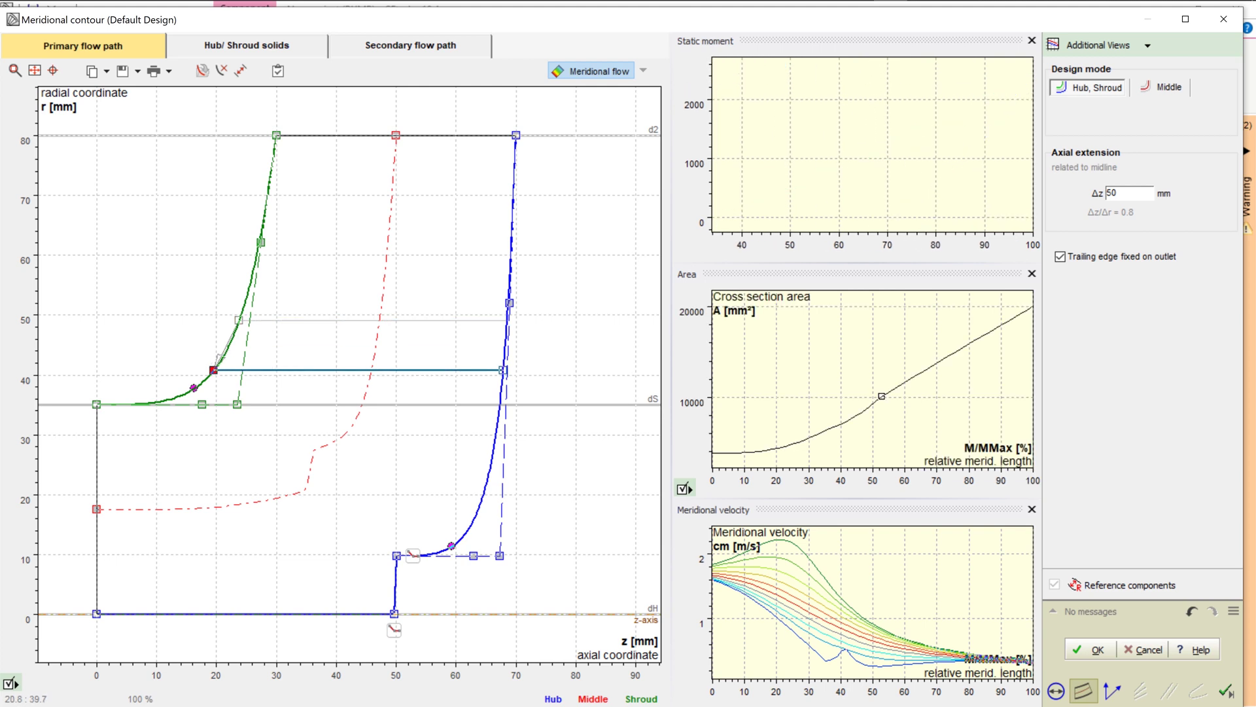
right_click(213, 370)
key(Tab)
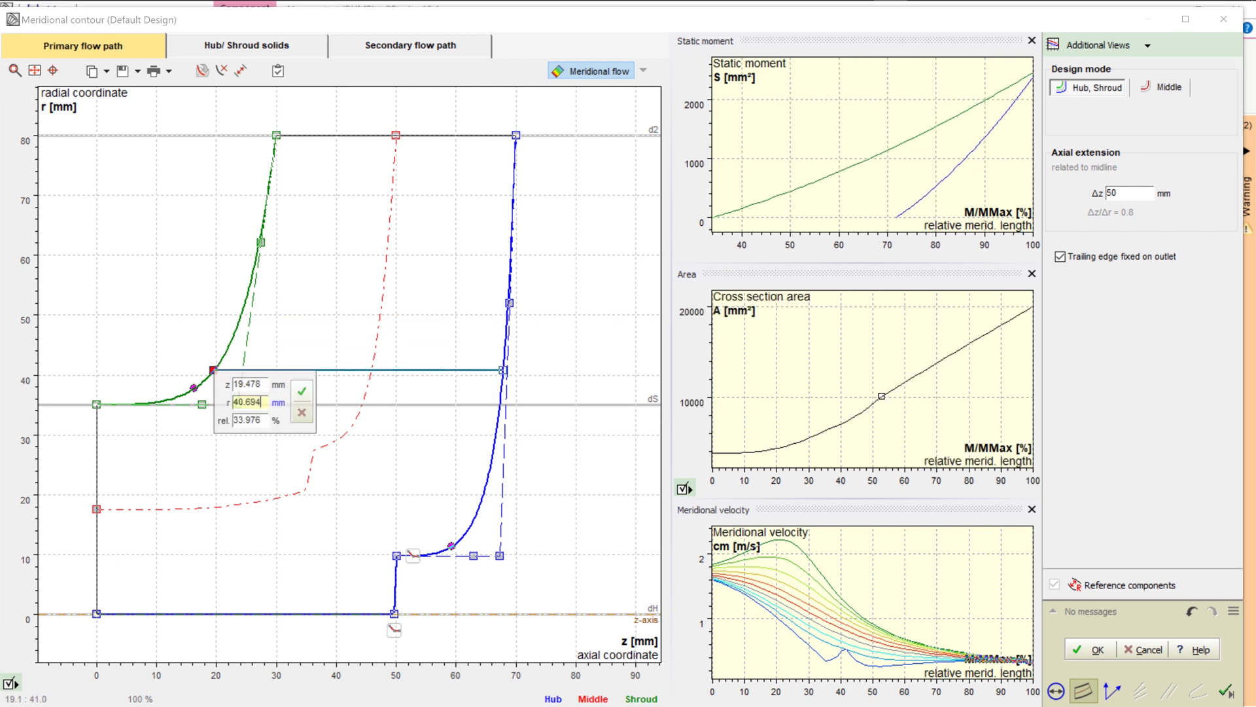
key(shift+Left)
key(shift+Left)
key(shift+Left)
key(shift+Left)
key(shift+Left)
key(shift+Left)
text(41)
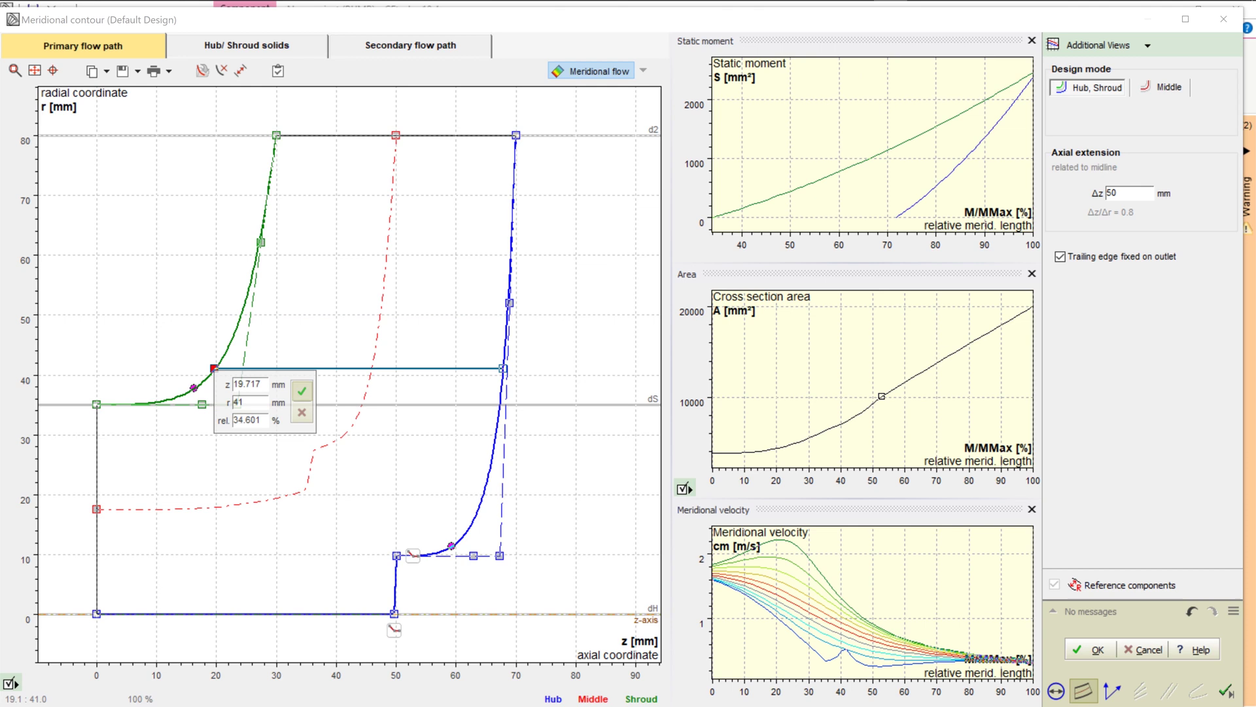
click(302, 391)
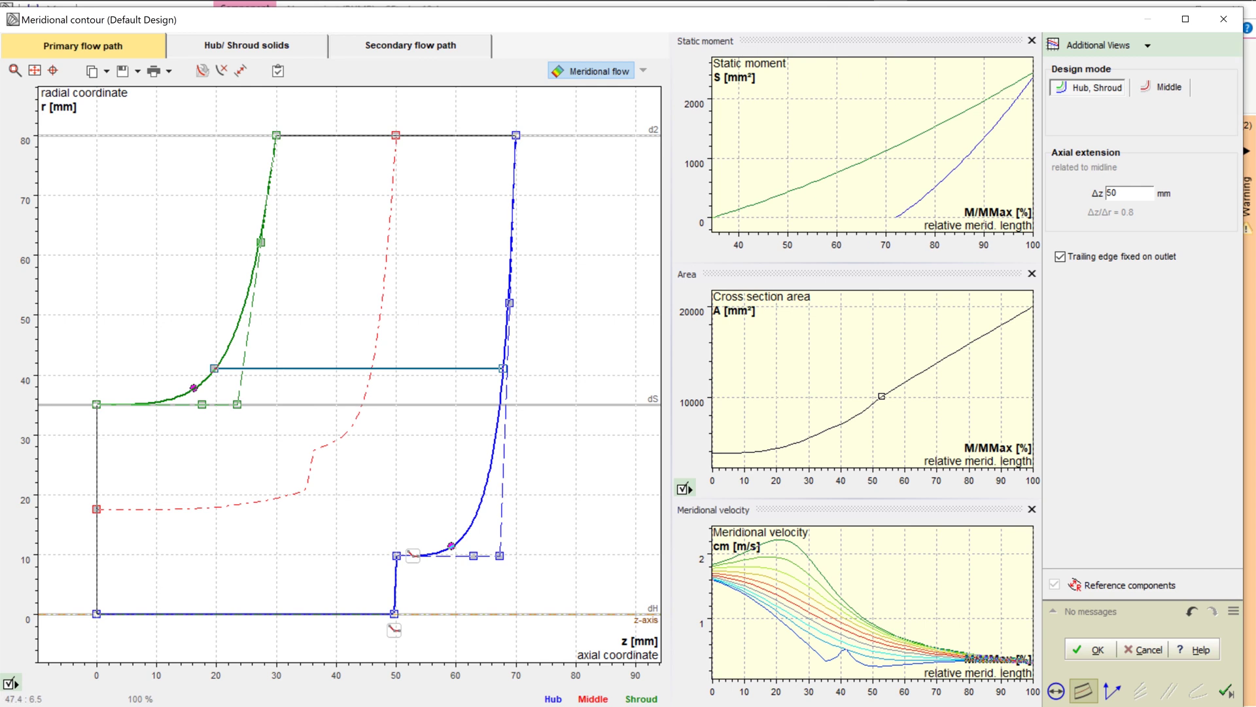
Step: Set the hub step's corner on the axis to z 50 mm and its outer corner to z 50 mm, r 10 mm
double_click(394, 614)
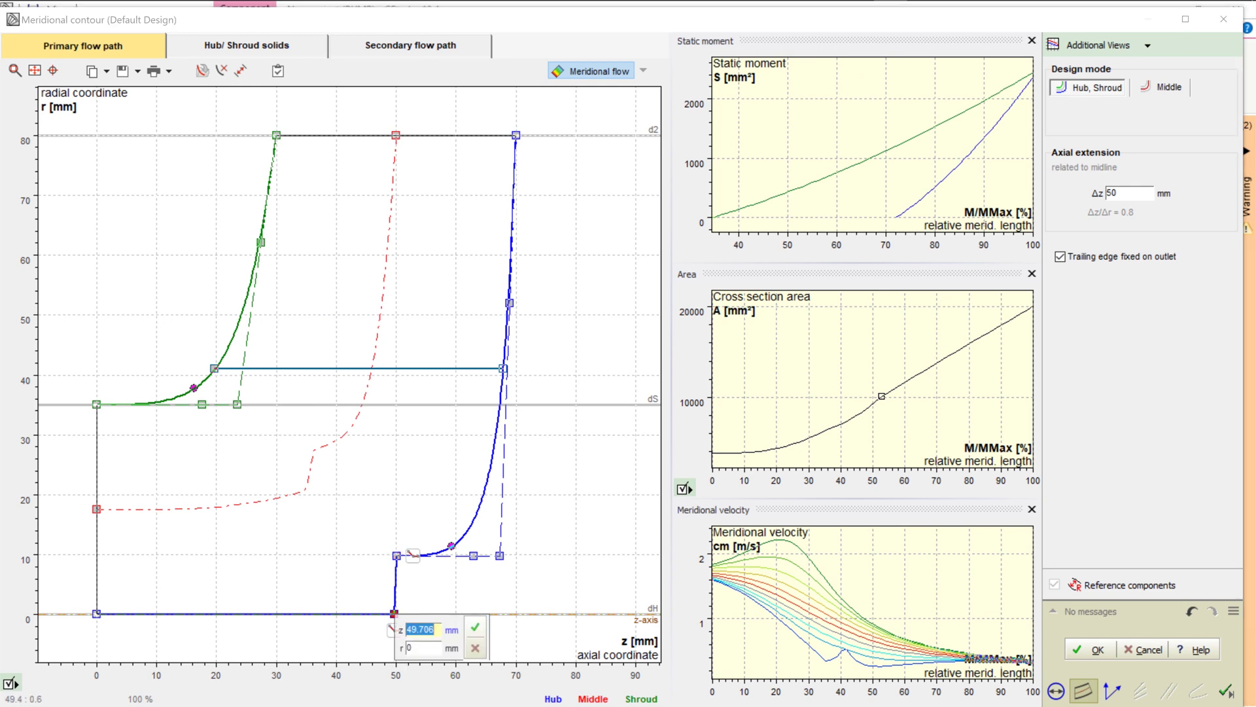
text(50)
click(475, 627)
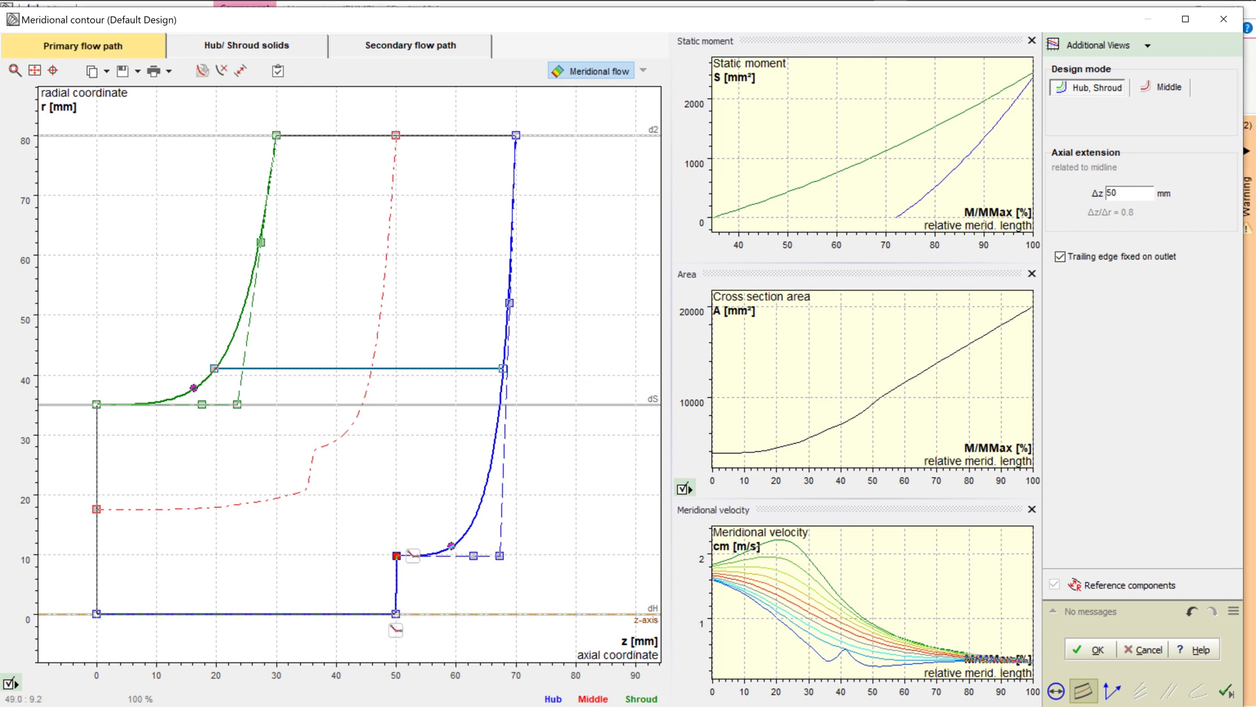
double_click(395, 556)
click(433, 572)
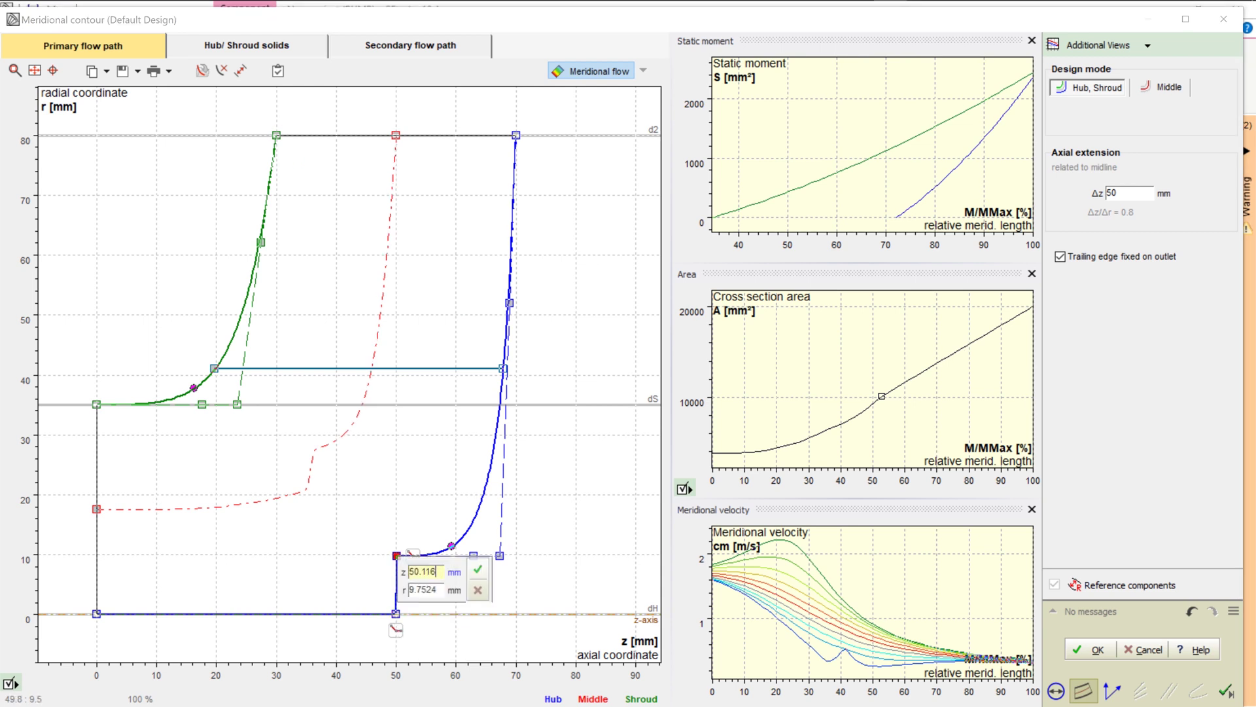
key(BackSpace)
key(BackSpace)
key(BackSpace)
key(Tab)
text(10)
click(483, 570)
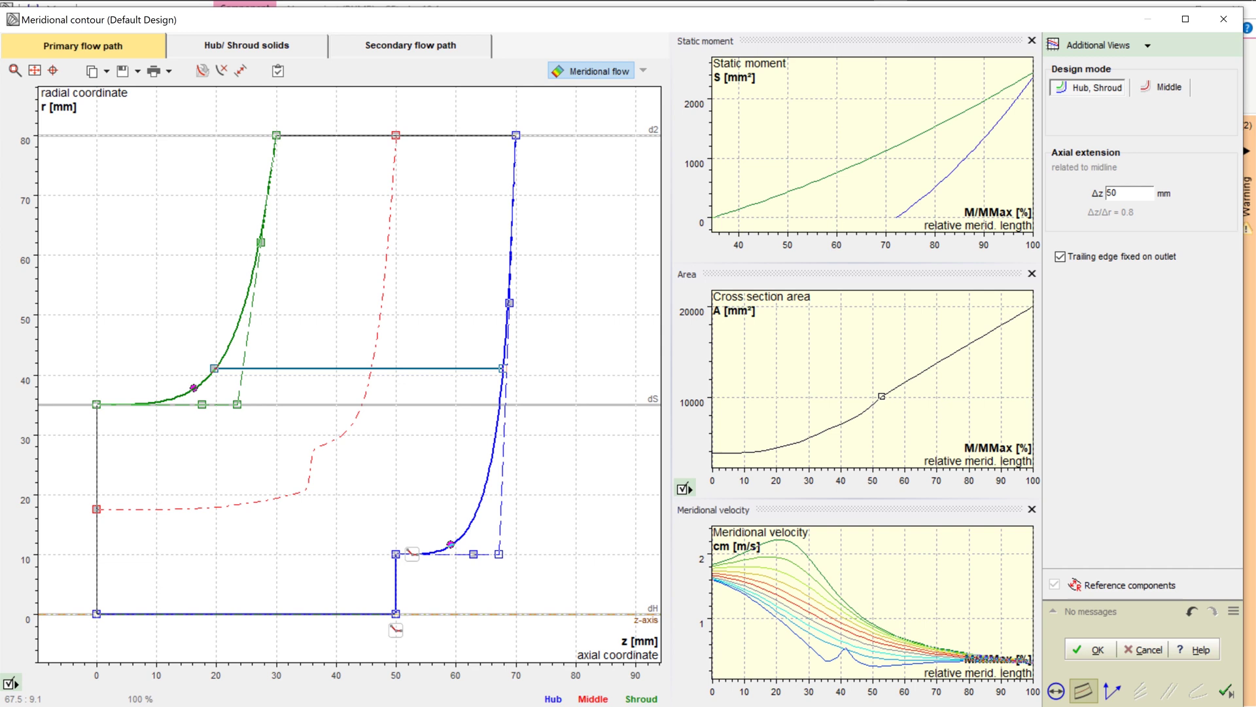
Step: Move the hub curve's inner Bezier point to about z 64 mm, r 19 mm, and activate the hub/shroud solid design
drag(498, 554, 481, 507)
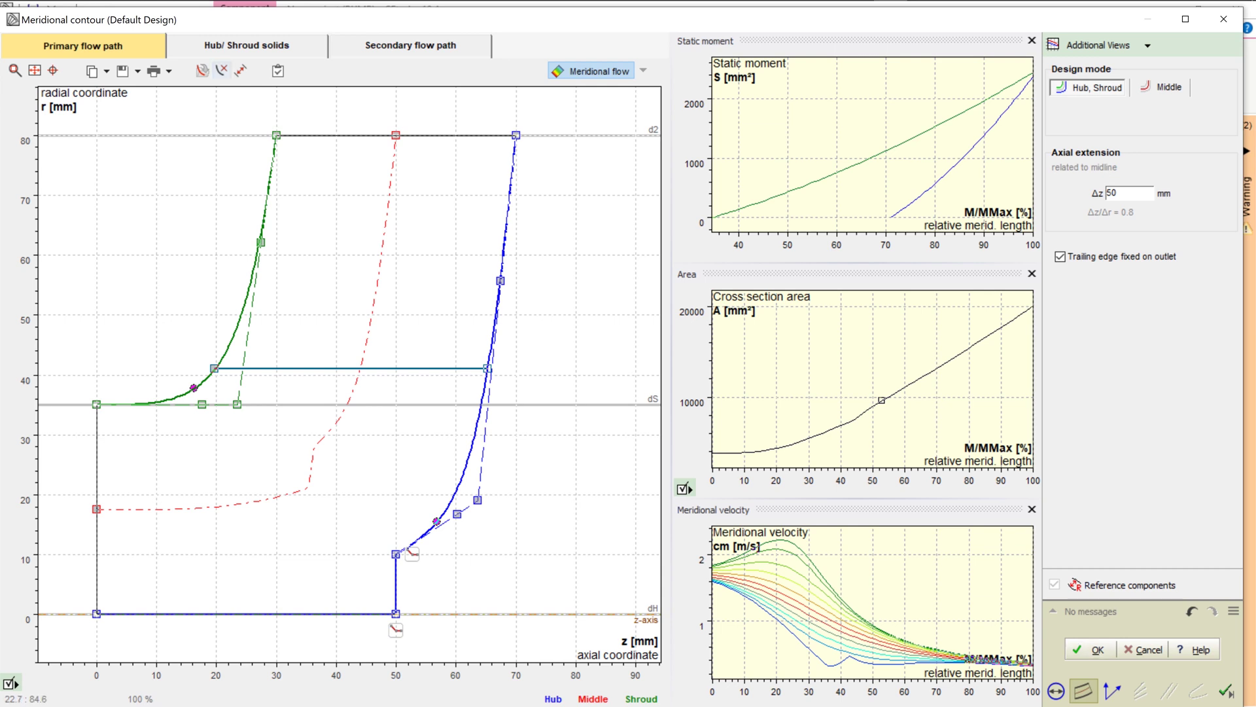
click(246, 45)
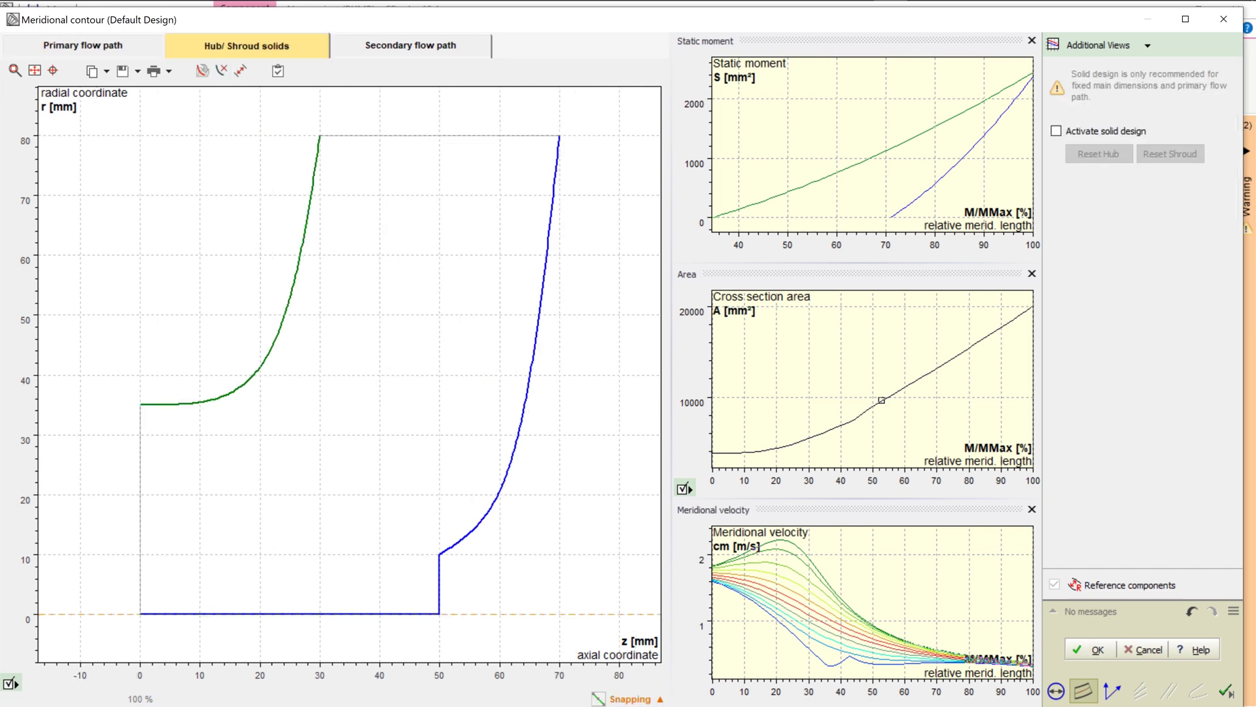
click(1056, 130)
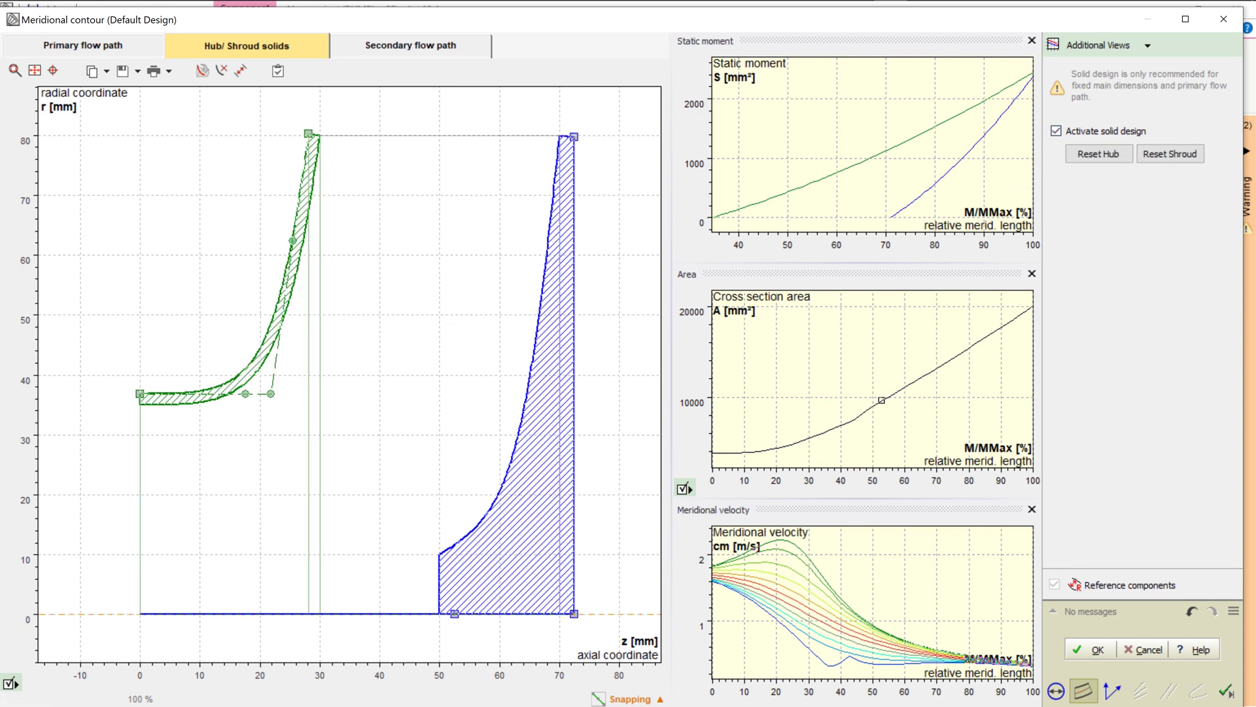
Step: Split the hub solid's back line at about r 13 mm and insert a Bezier point in its outer section at about z 70 mm, r 39 mm
right_click(571, 537)
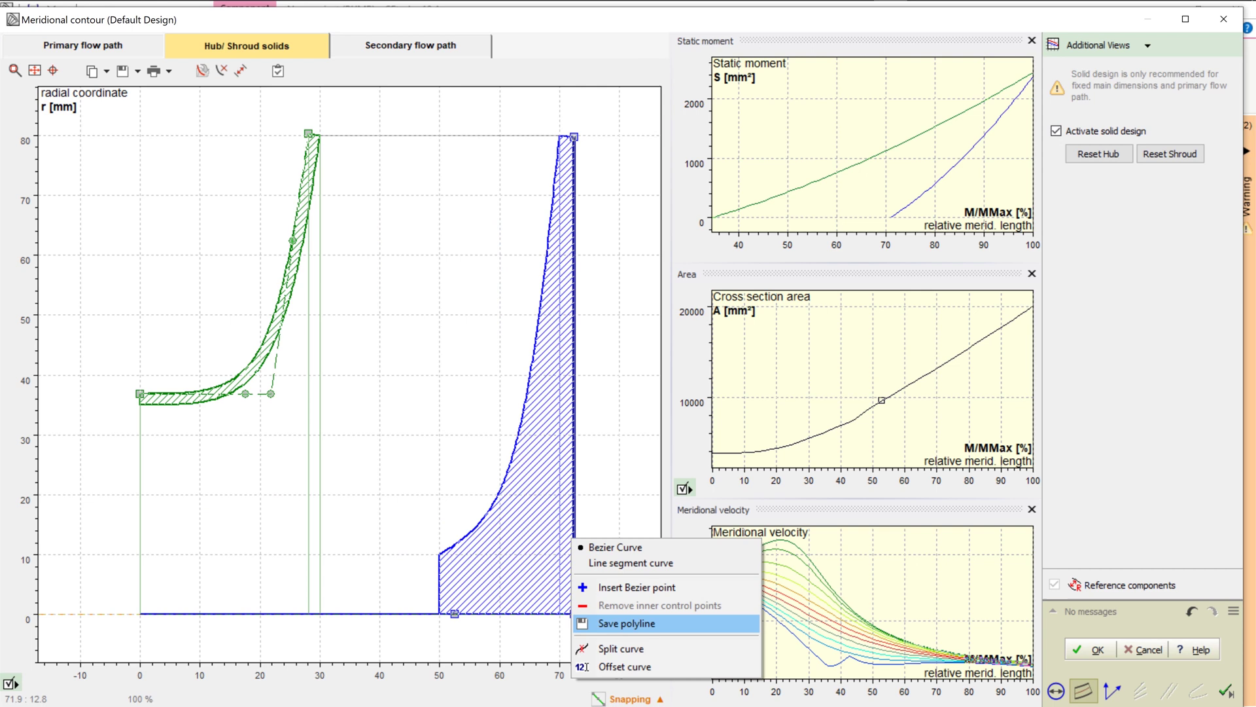
click(612, 648)
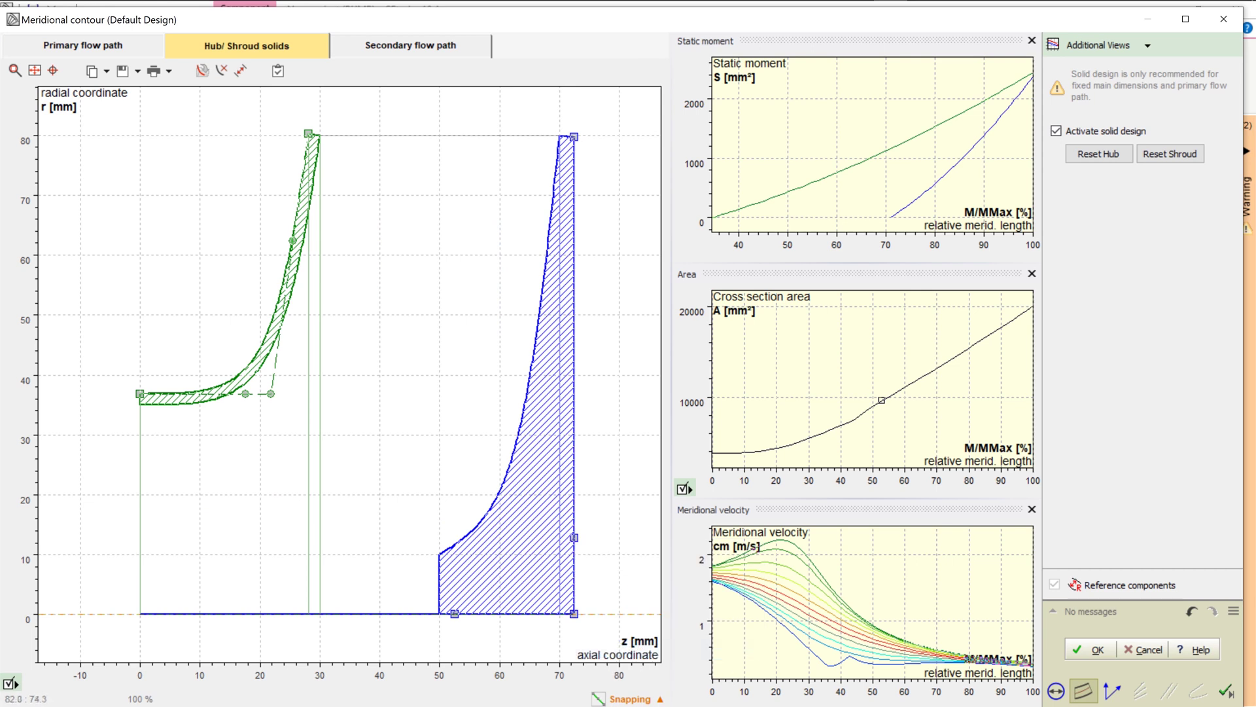
drag(574, 137, 571, 132)
right_click(574, 381)
click(631, 428)
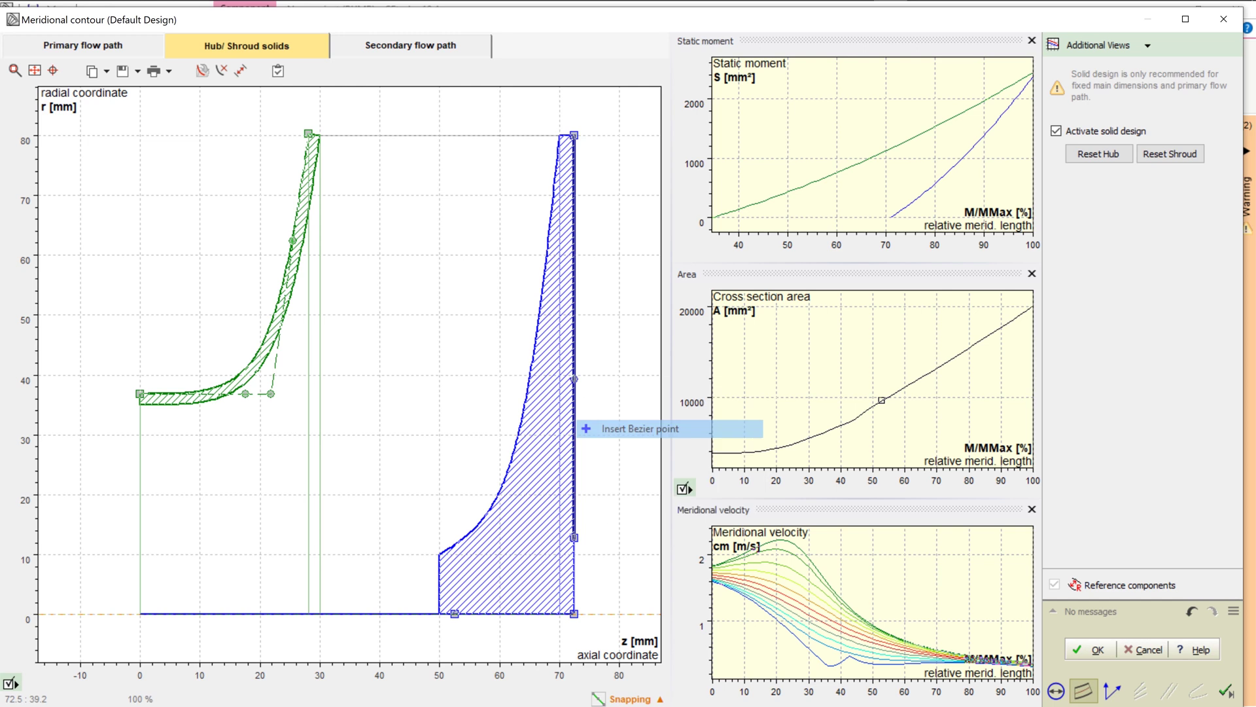
drag(574, 379, 559, 378)
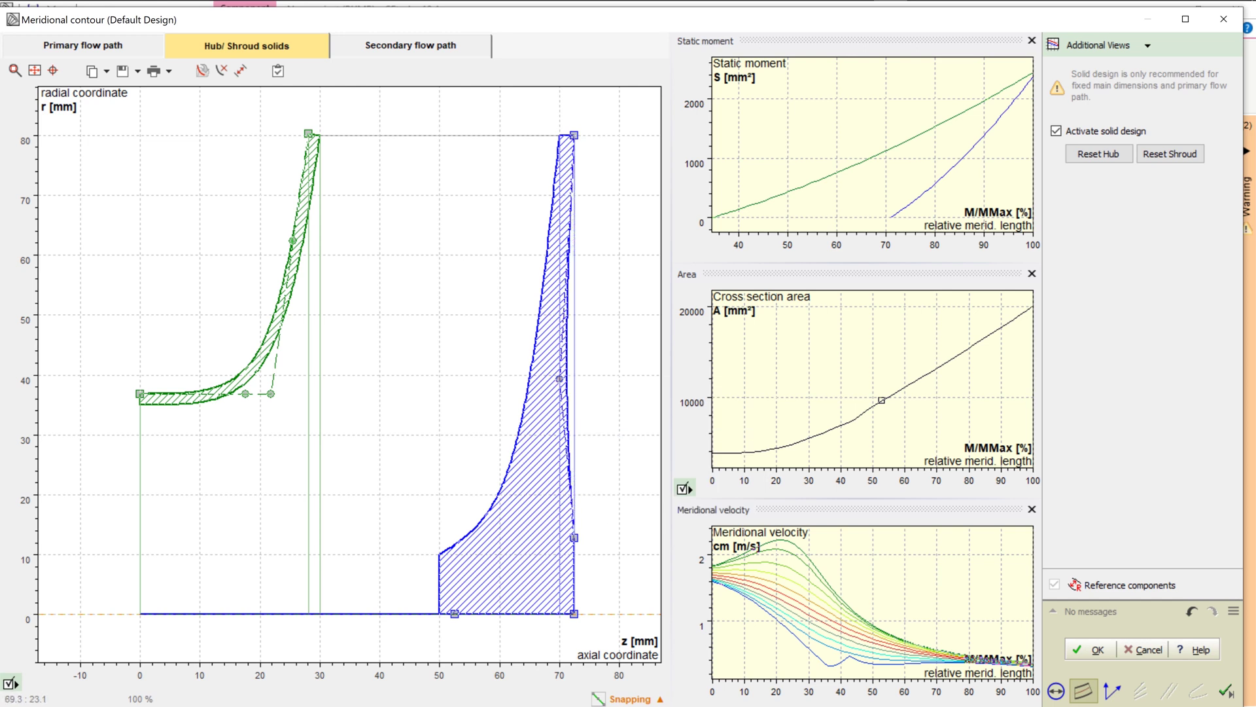
Step: Set the z coordinate of the hub back line's split point and of its end point on the axis to 73 mm
right_click(574, 538)
click(621, 551)
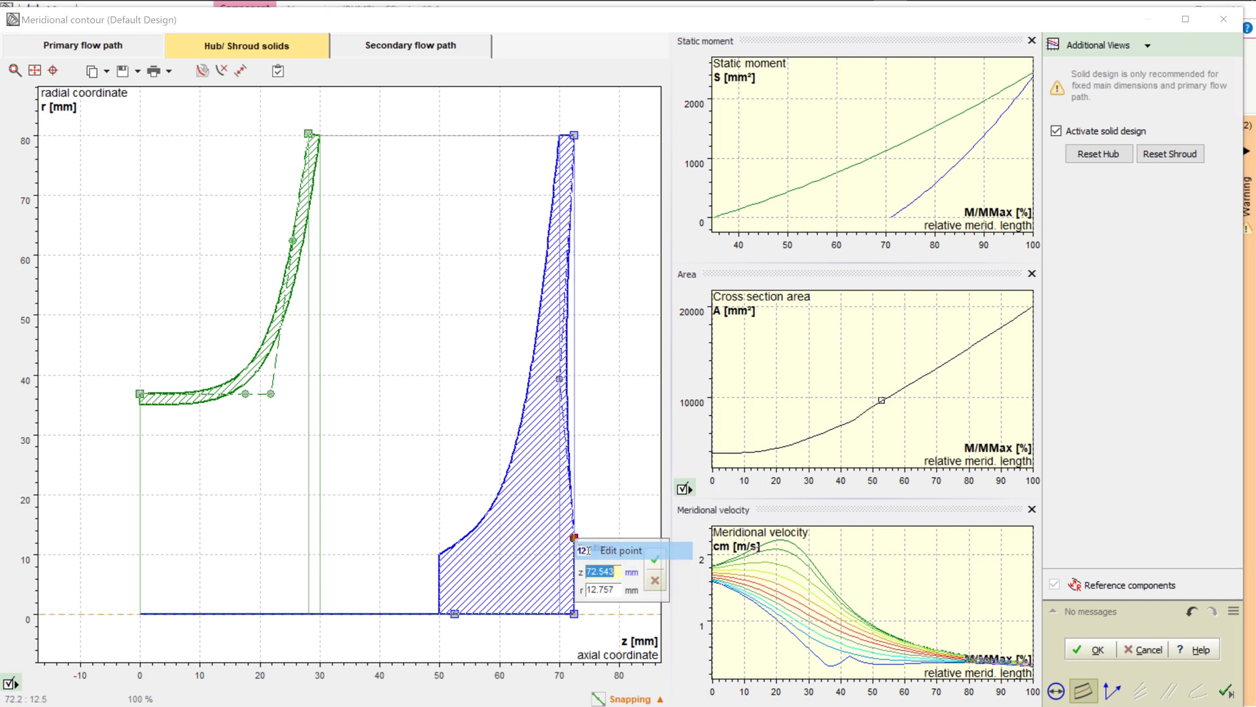
drag(615, 572, 591, 571)
text(3)
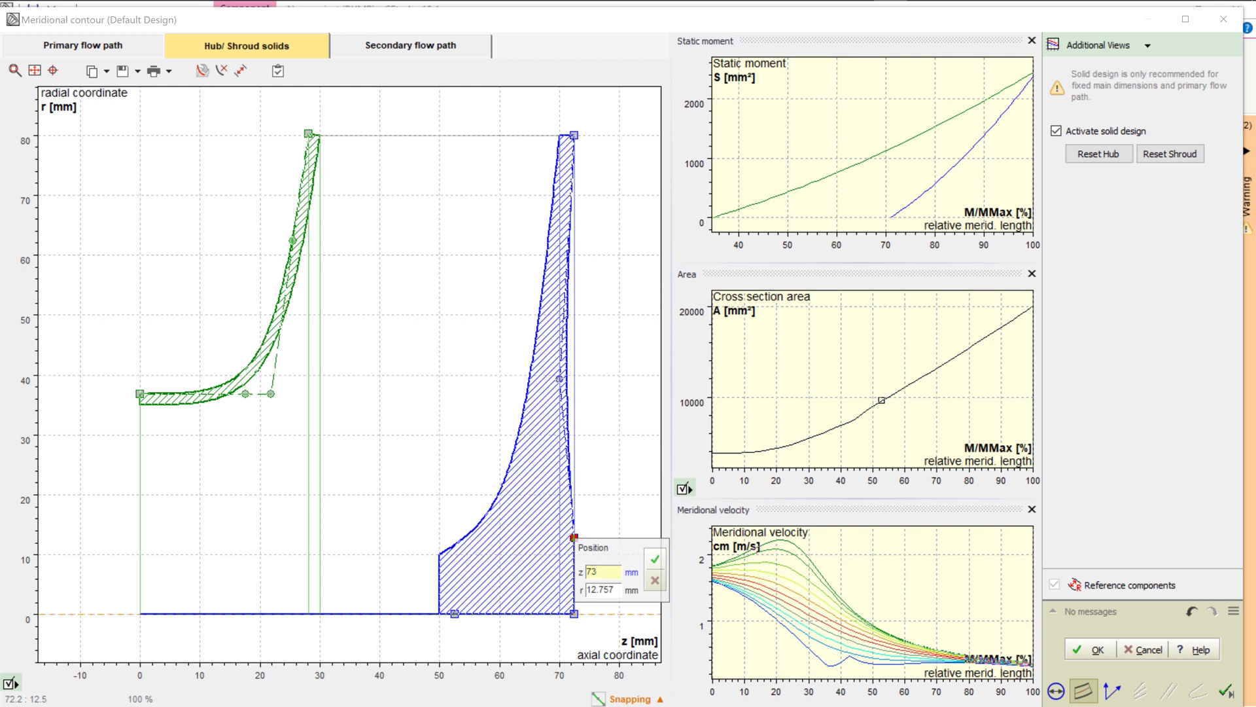
key(Return)
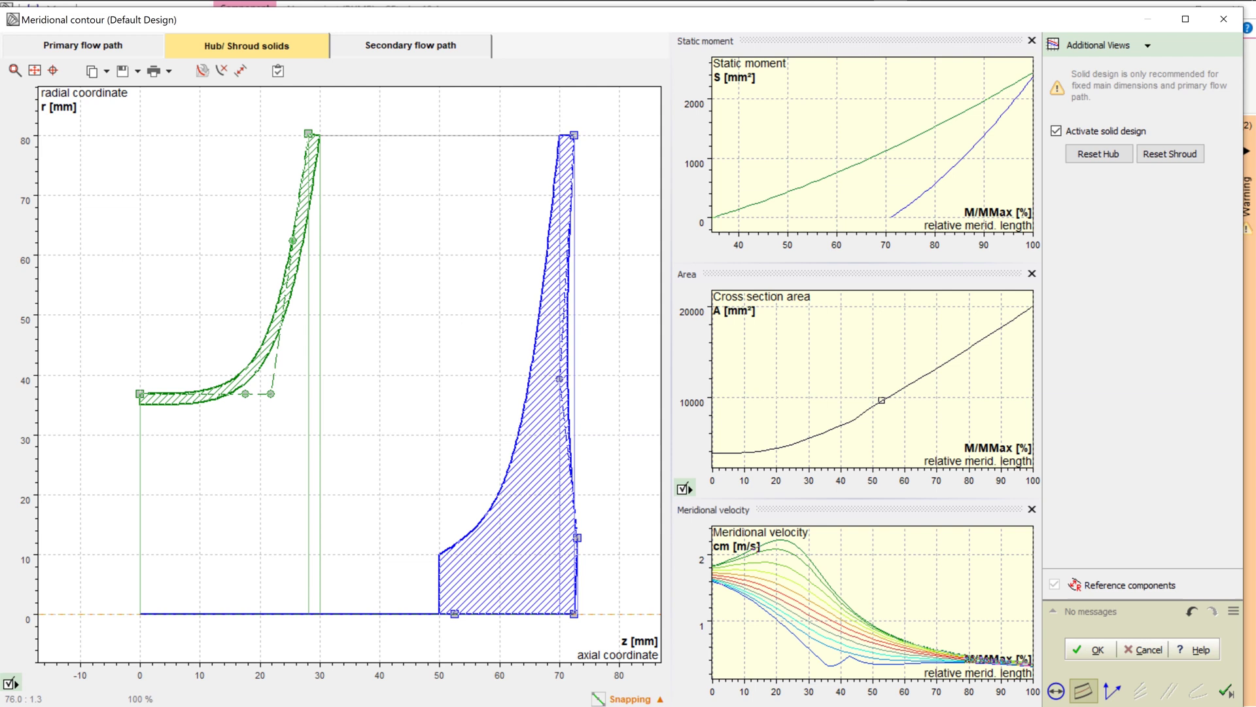
right_click(575, 614)
click(611, 630)
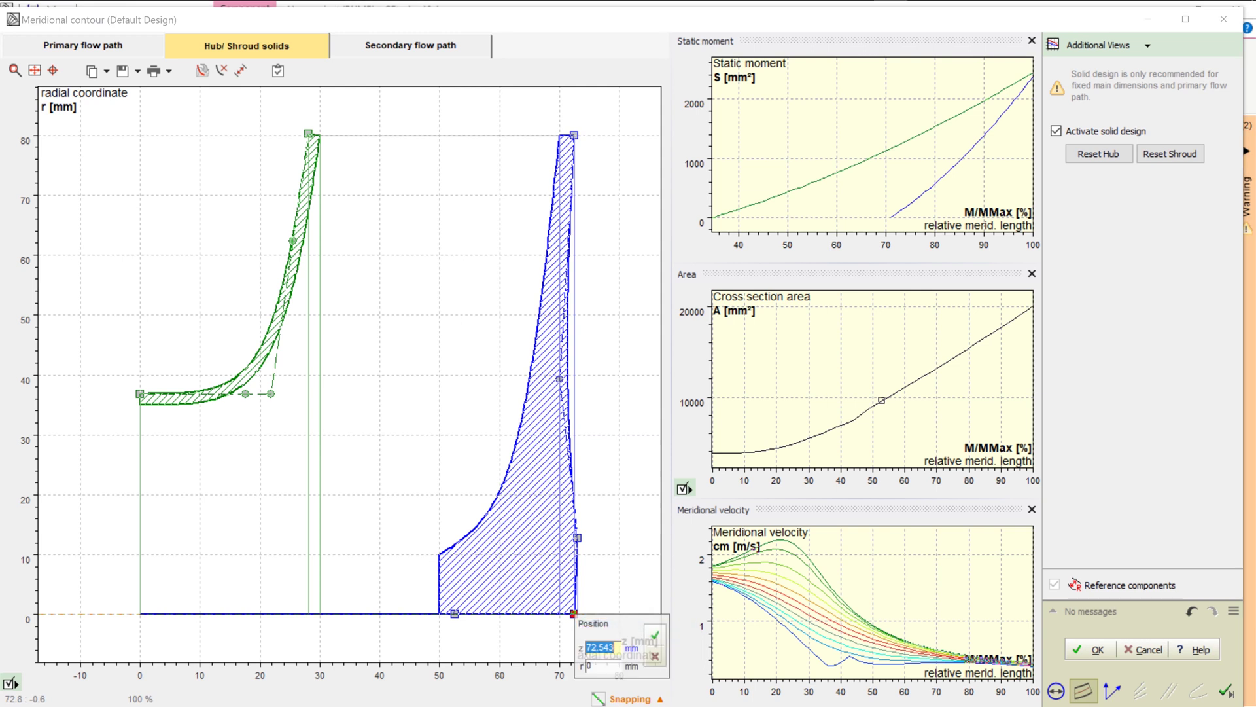
drag(613, 648, 596, 647)
text(3)
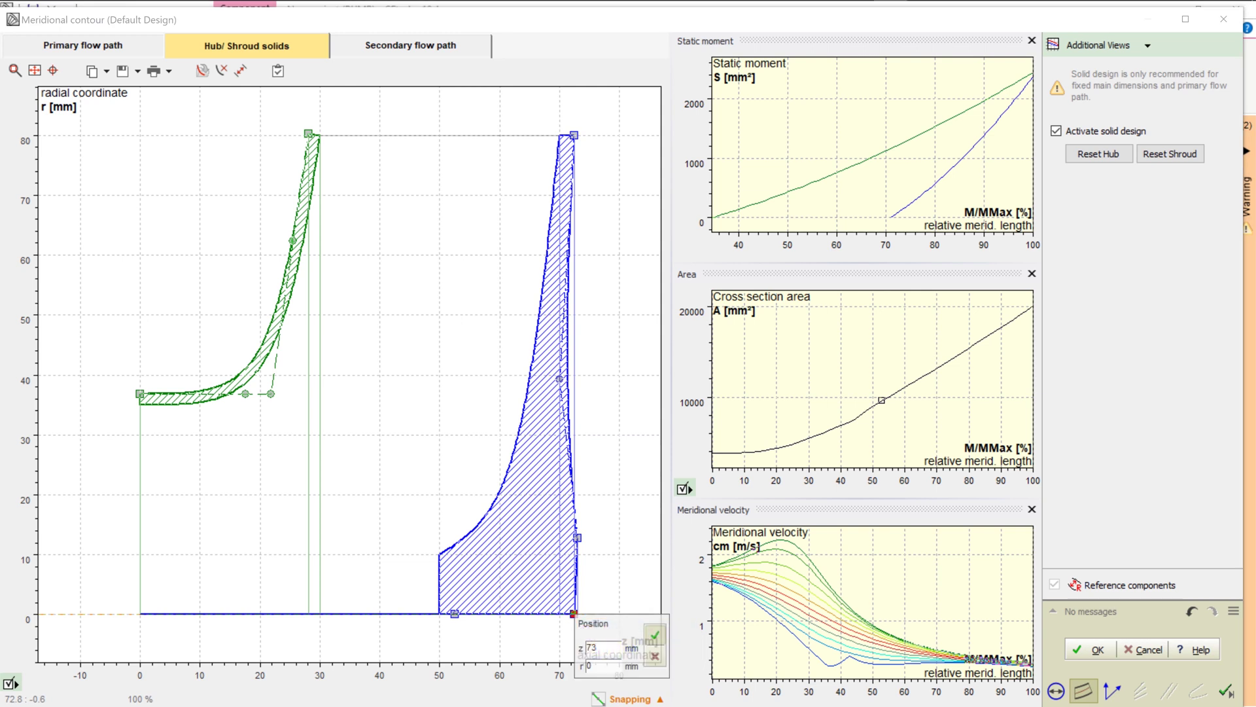
click(655, 634)
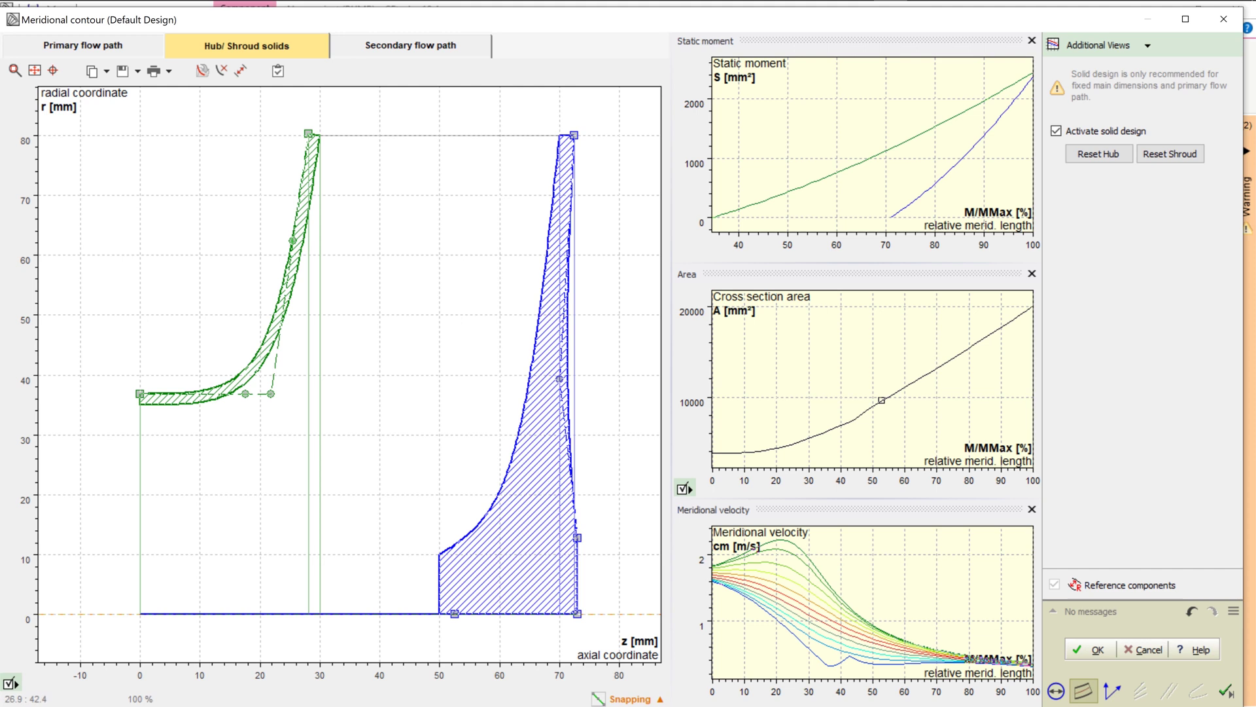
Step: Offset the shroud solid's outer curve for a shroud thickness of about 3 mm and accept the meridional contour
right_click(261, 372)
click(315, 377)
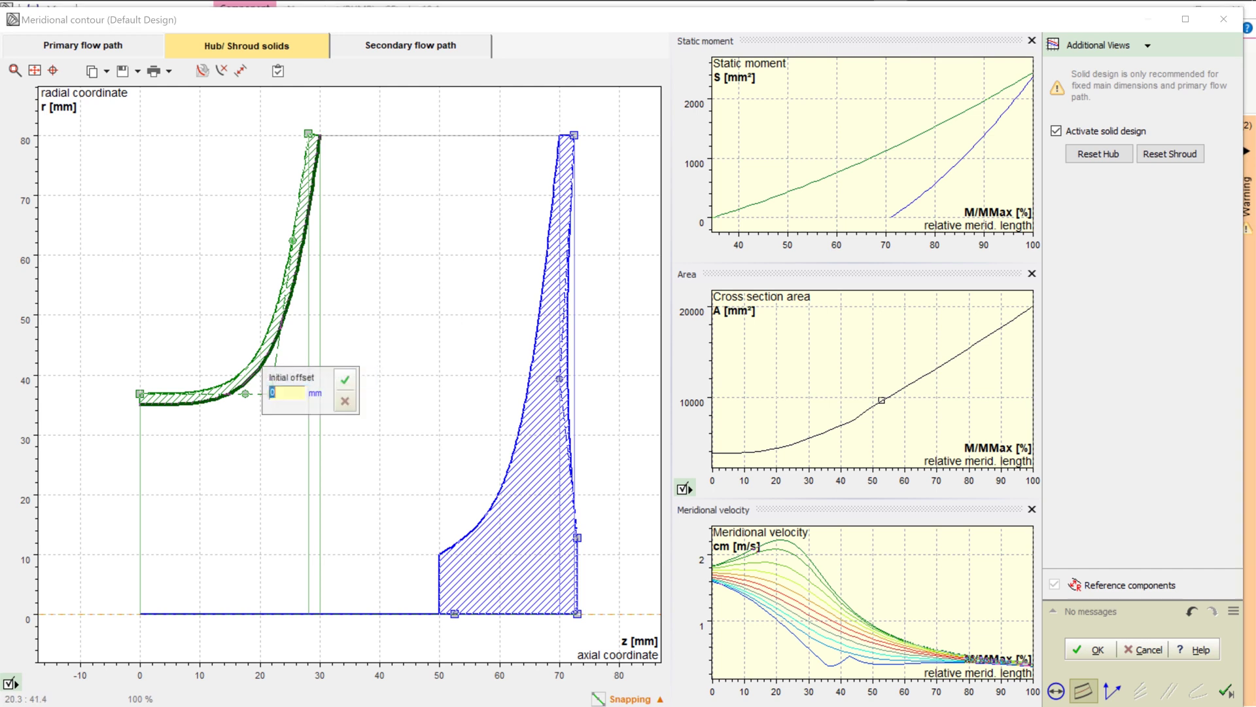
text(2)
click(345, 380)
click(579, 418)
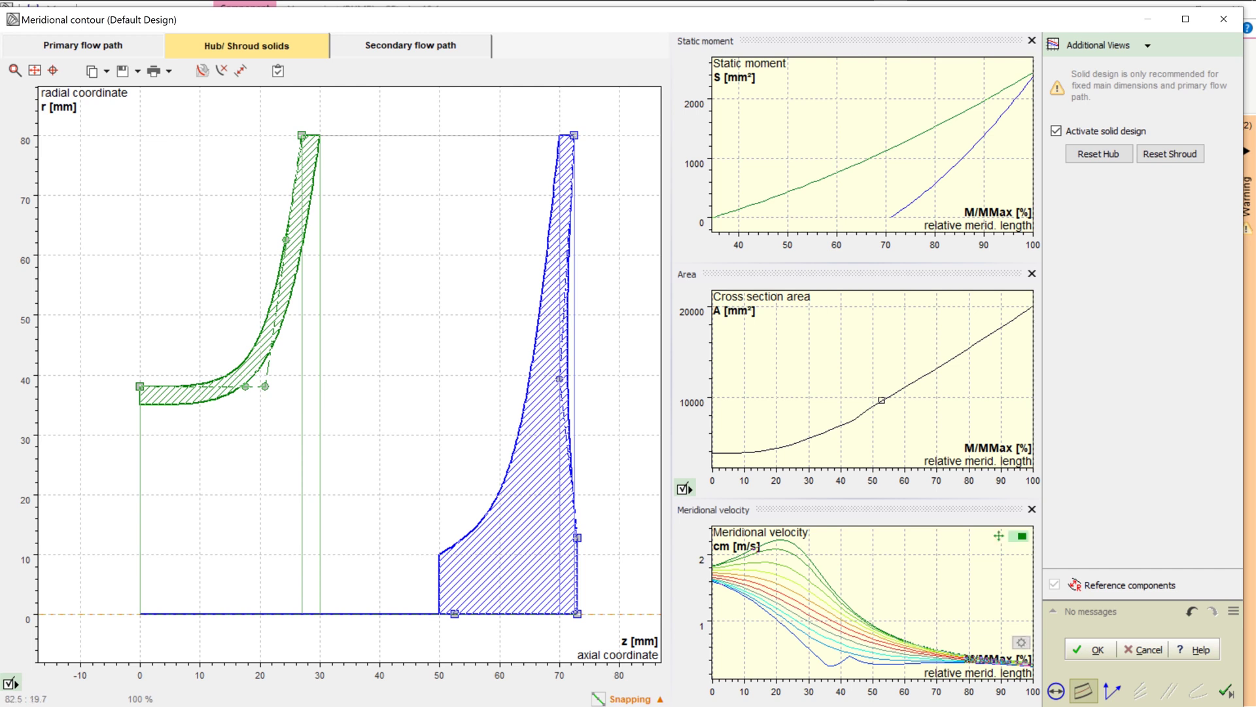
click(1091, 649)
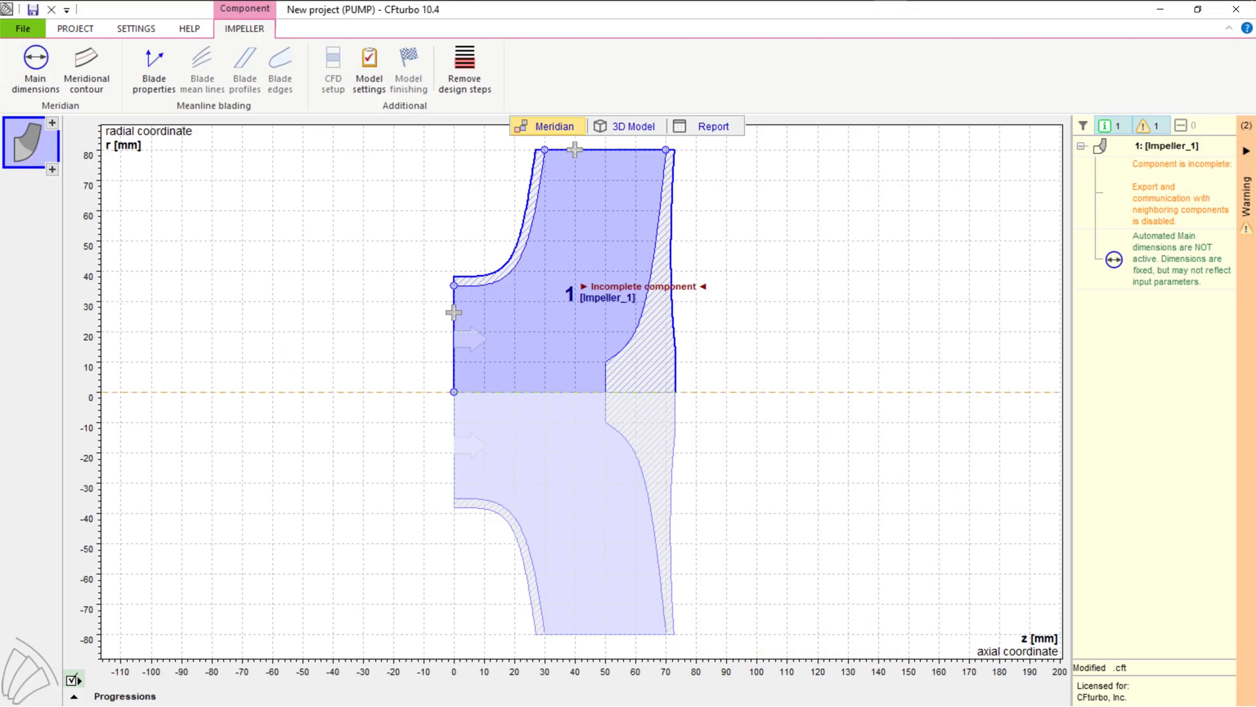
Step: Open the blade properties and use the Free-form 2D (axial) blade shape with the Guelich (waste water) slip model
click(155, 66)
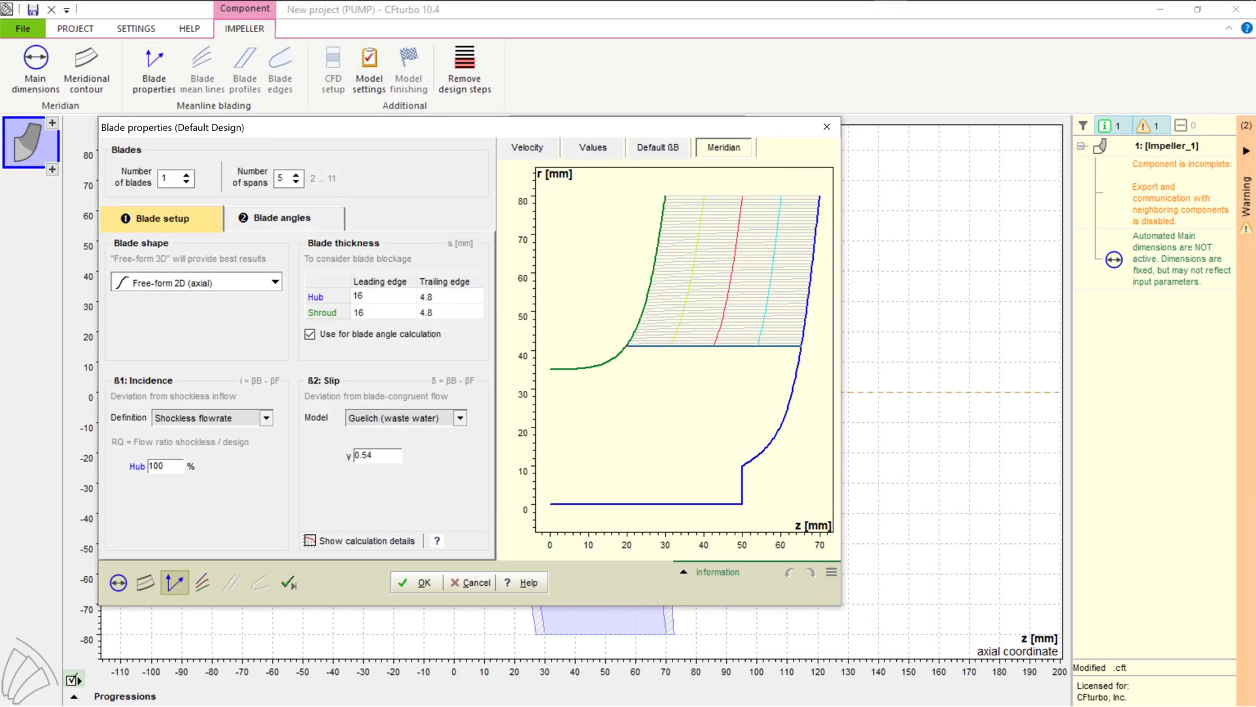
click(275, 282)
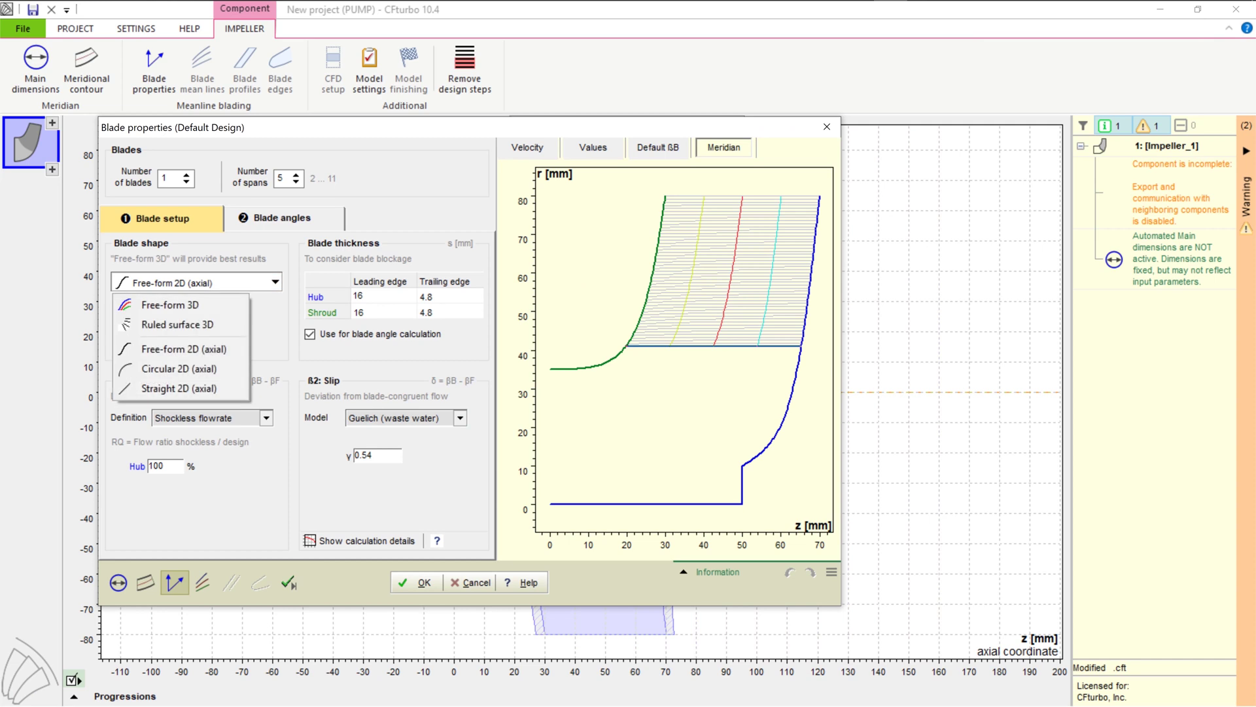
click(184, 349)
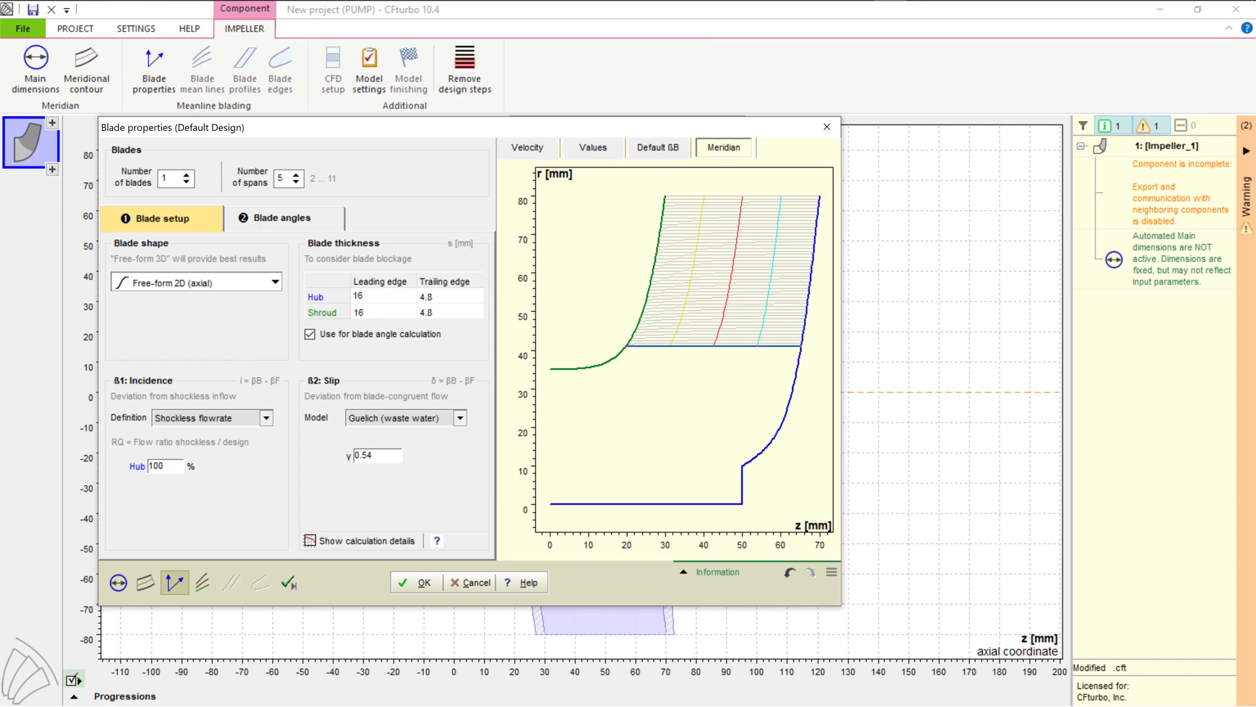
click(405, 417)
click(405, 418)
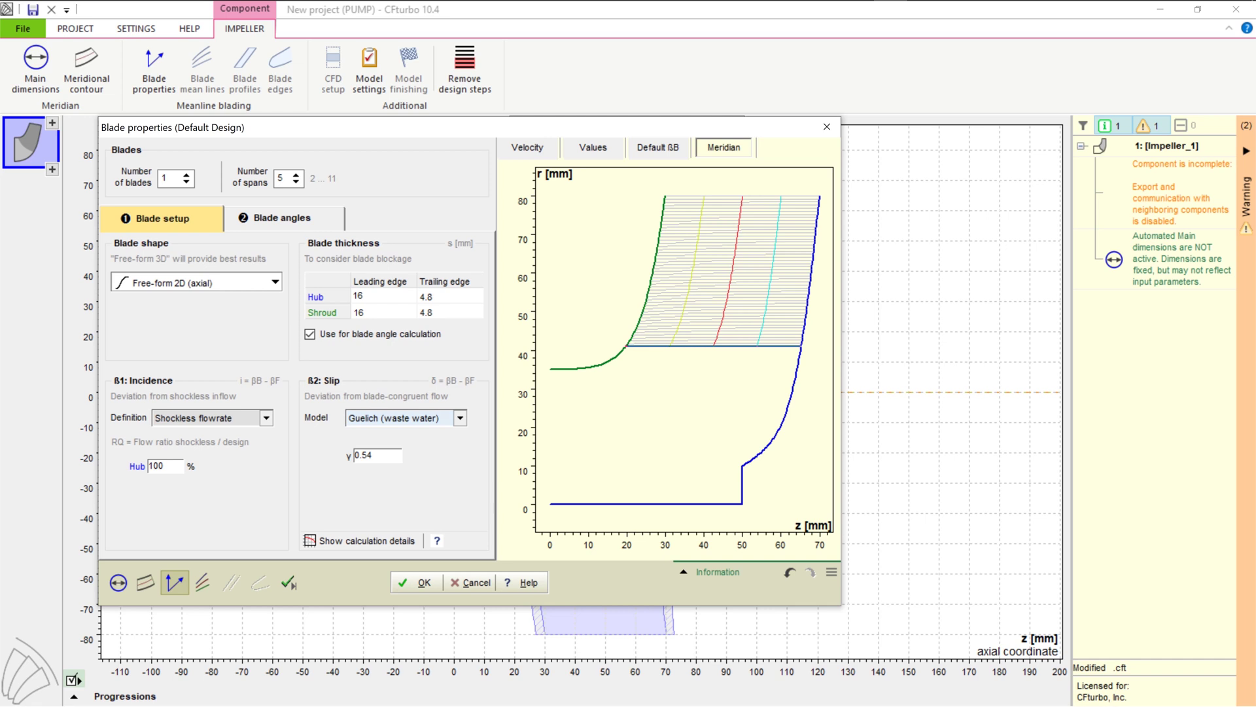
Step: Check the automatic blade angles, the velocity triangles and the table of values, and accept the blade properties
click(281, 218)
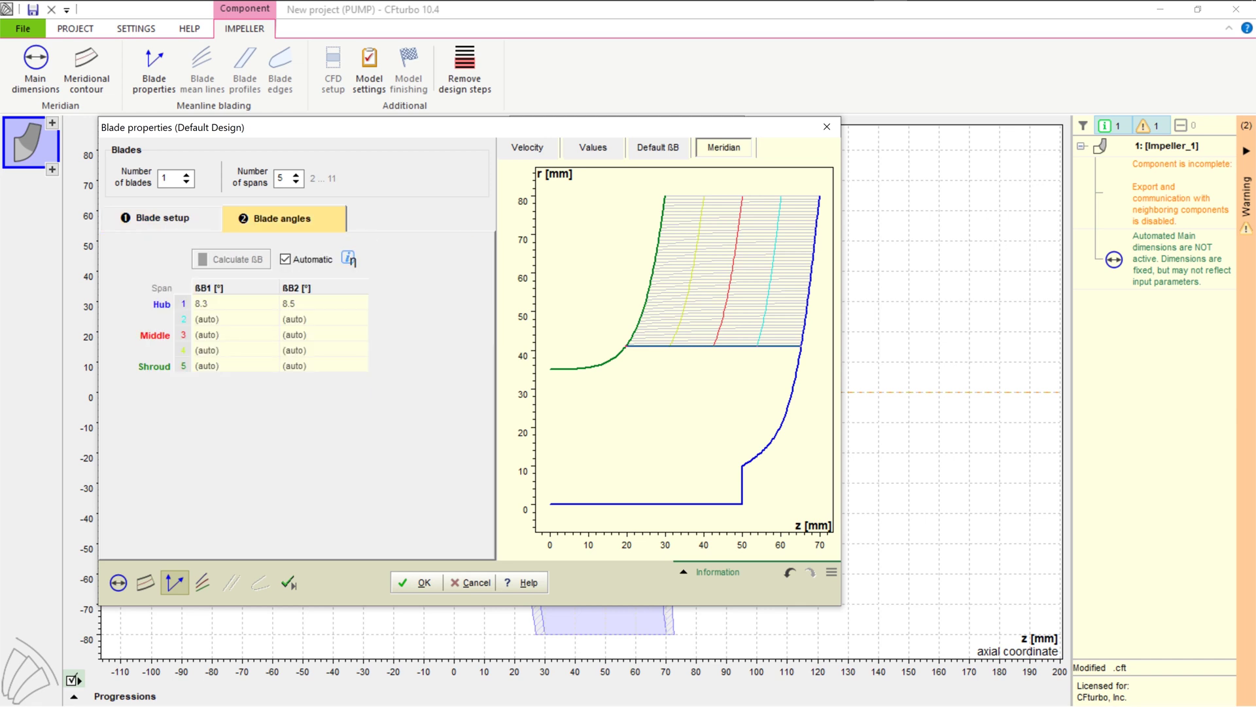
click(527, 147)
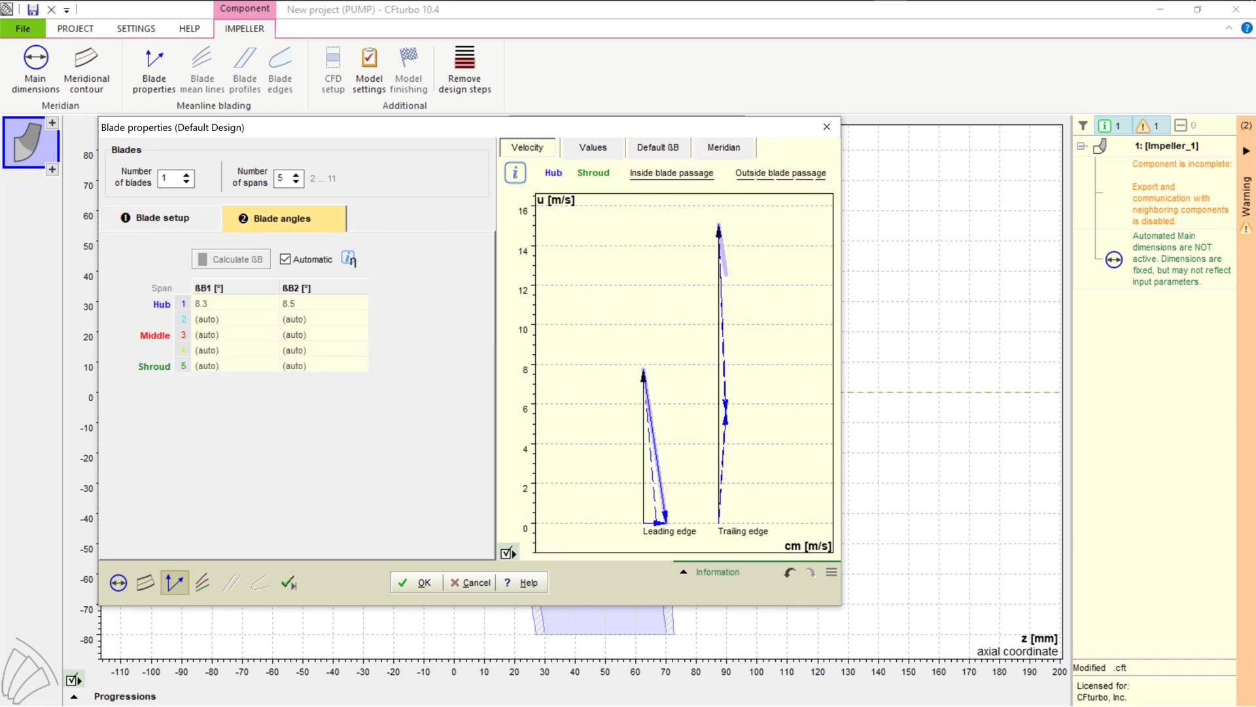
click(593, 147)
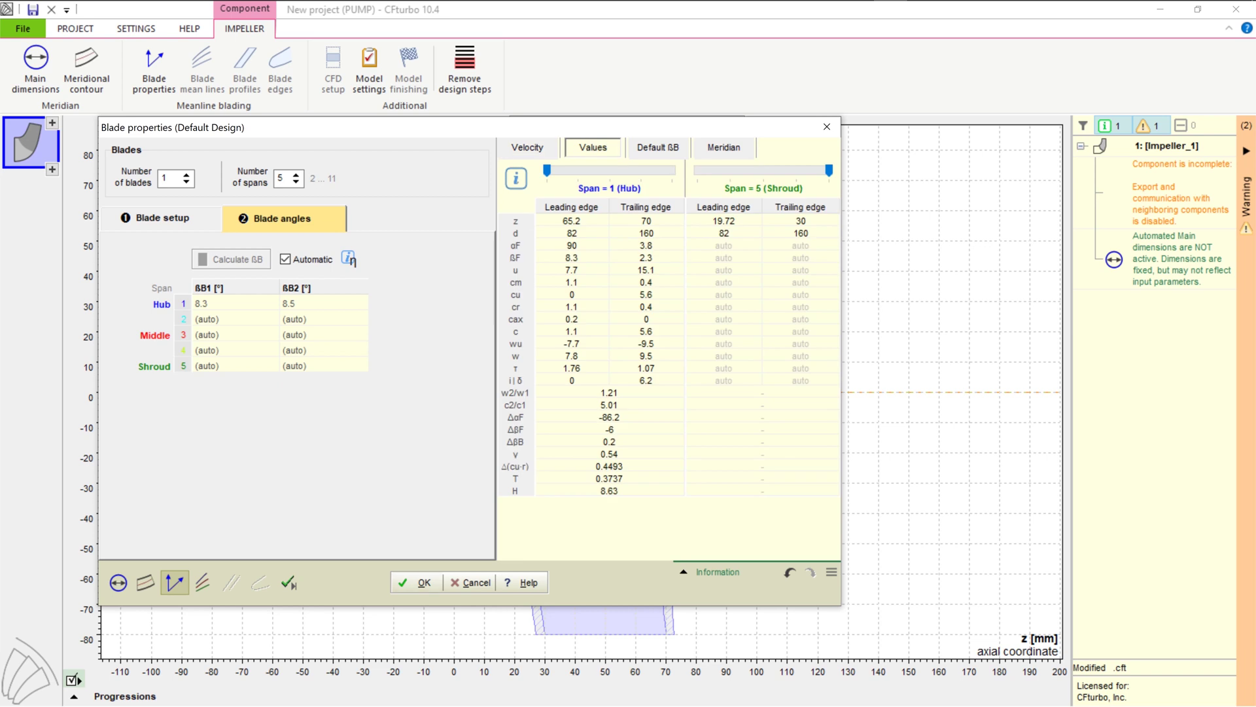
click(419, 581)
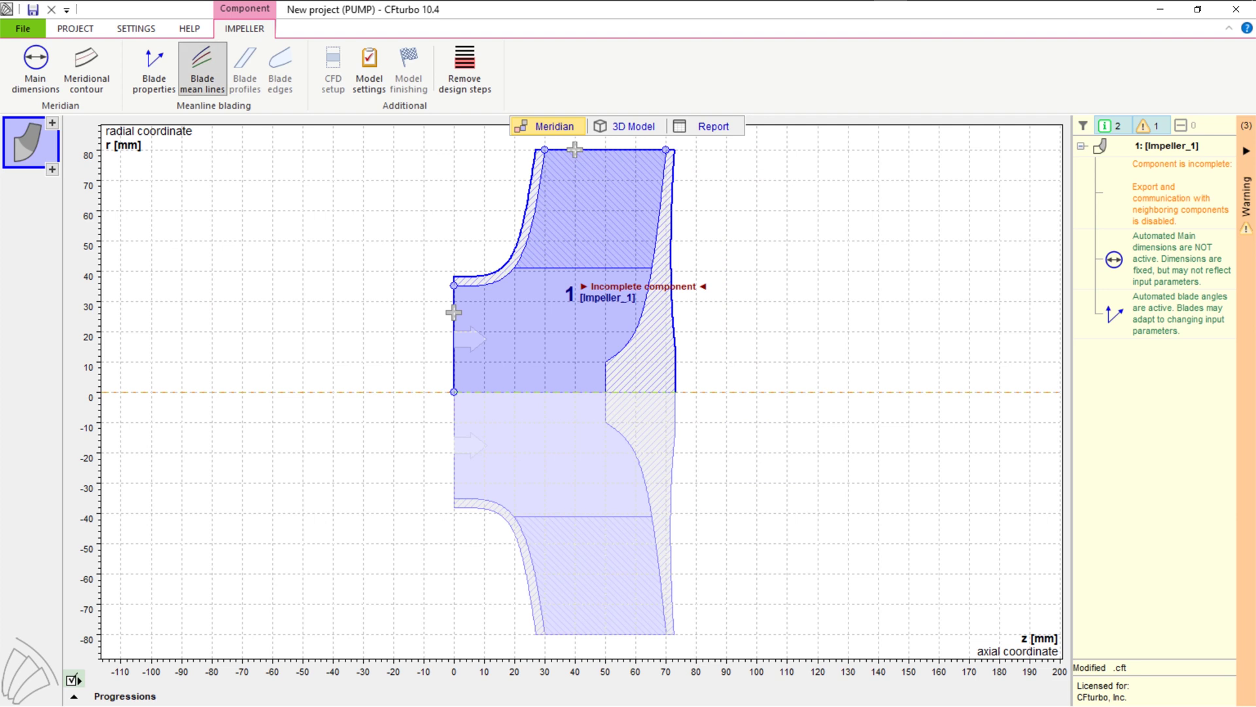
Step: Adjust the blade mean lines' trailing edge, set the wrap angle to 300° and accept the mean lines
click(202, 69)
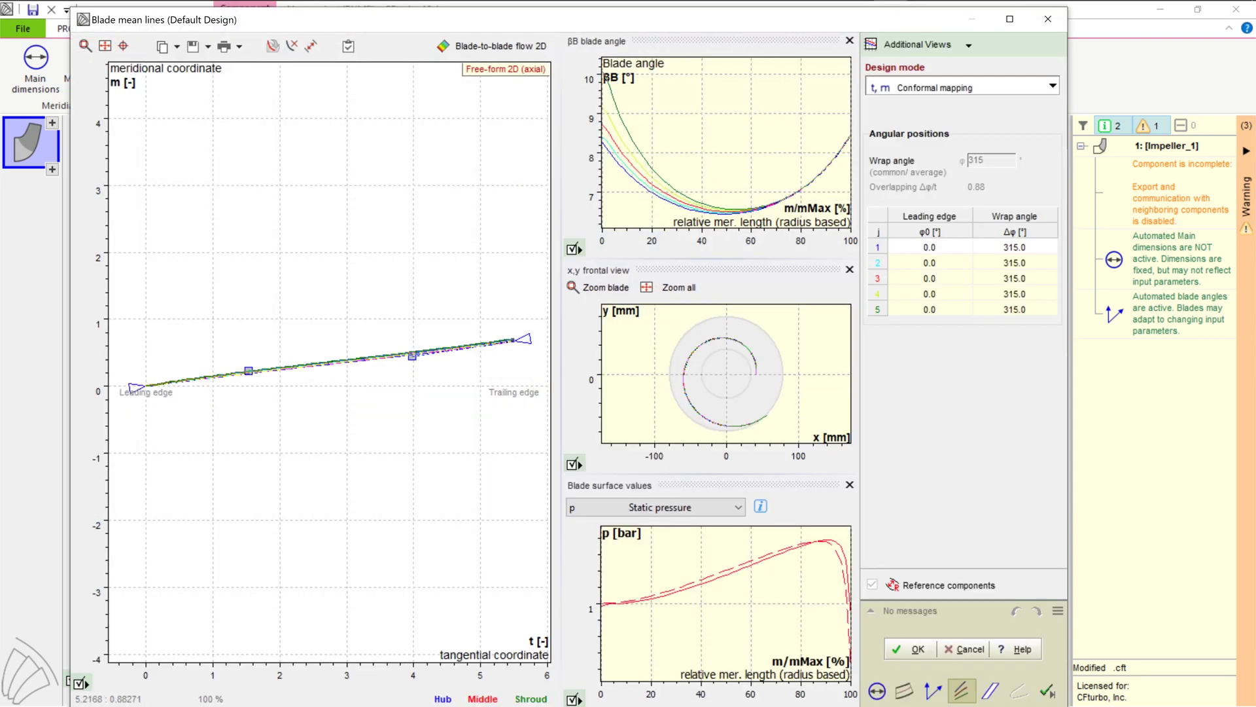
drag(524, 339, 458, 338)
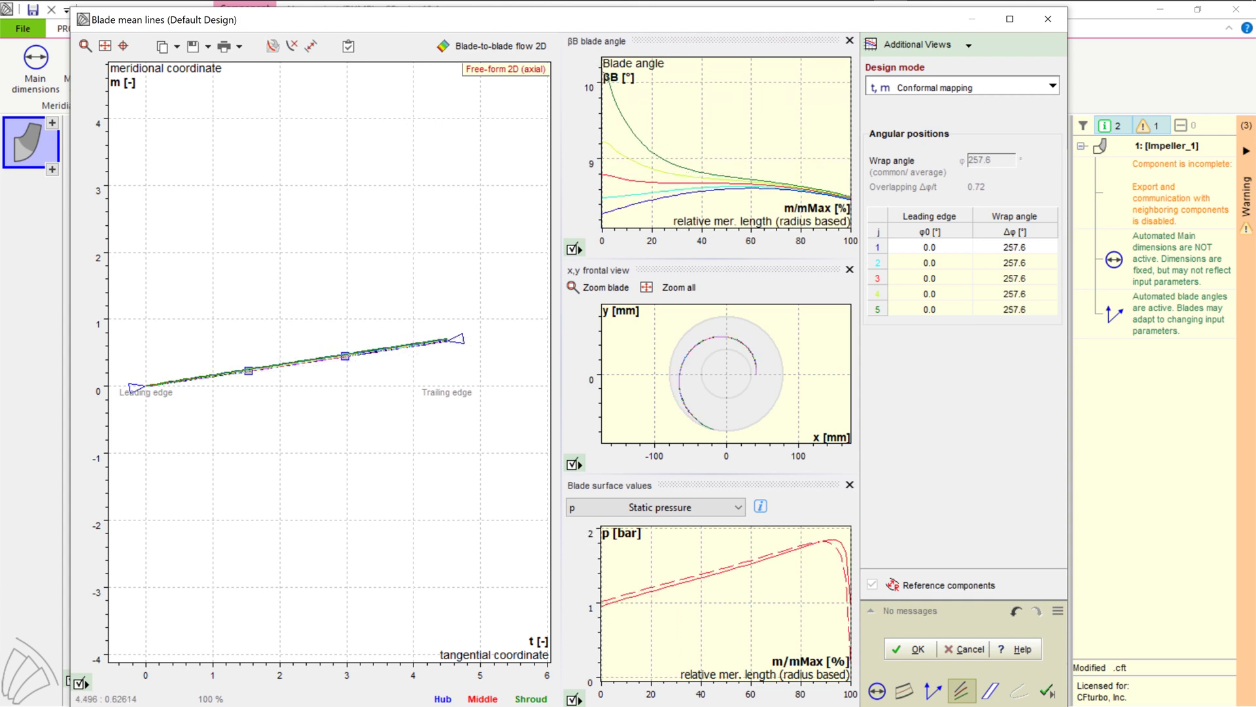
click(1014, 247)
text(300)
key(Return)
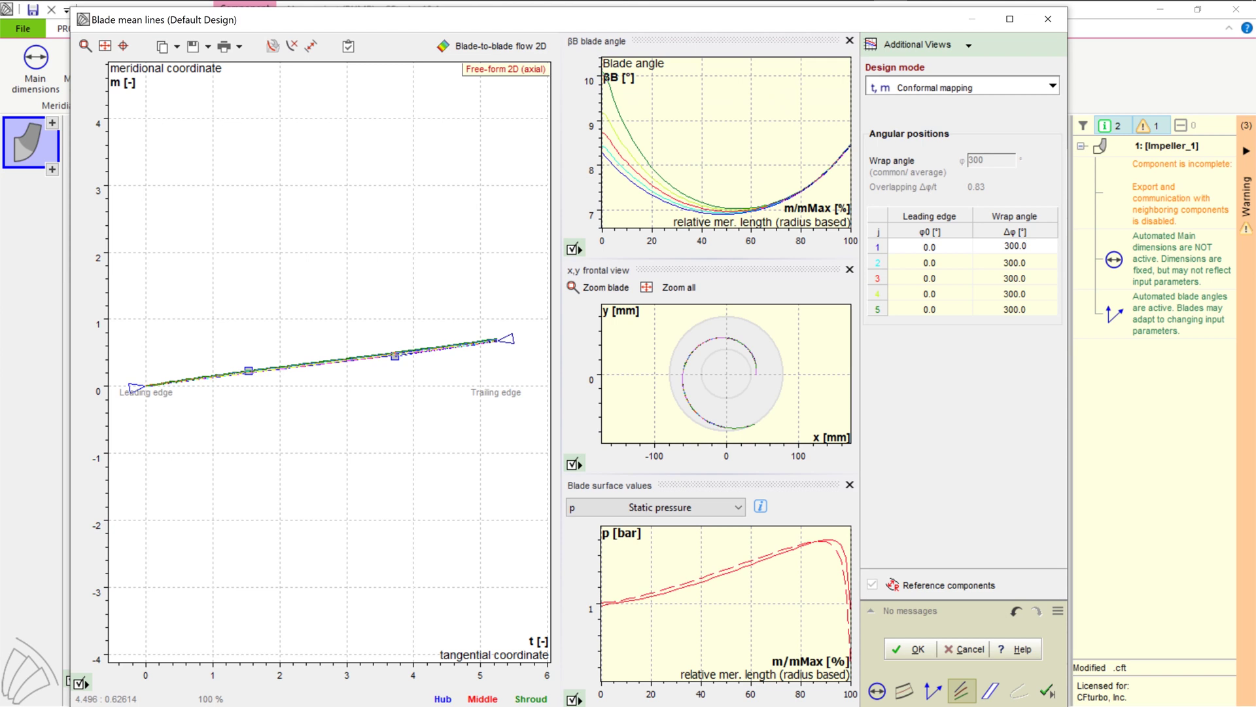
click(917, 648)
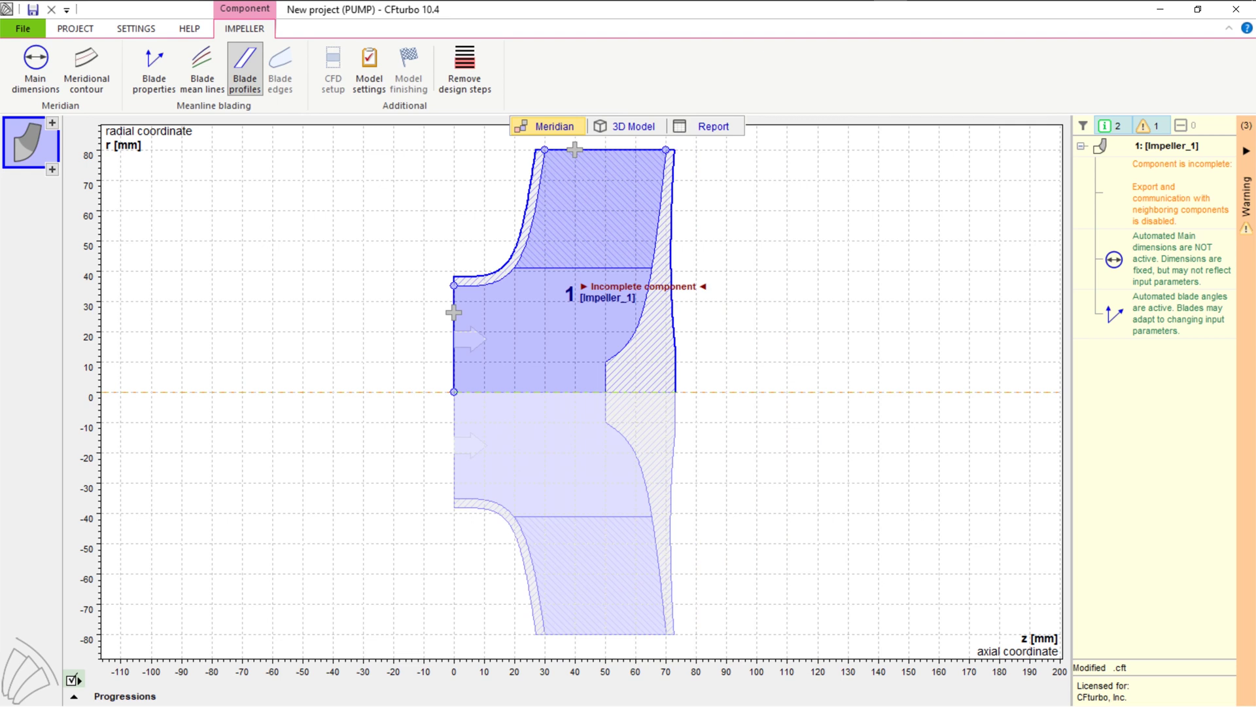
Step: Accept the default linear blade profiles and the elliptical leading edge with axis ratio 2
click(245, 67)
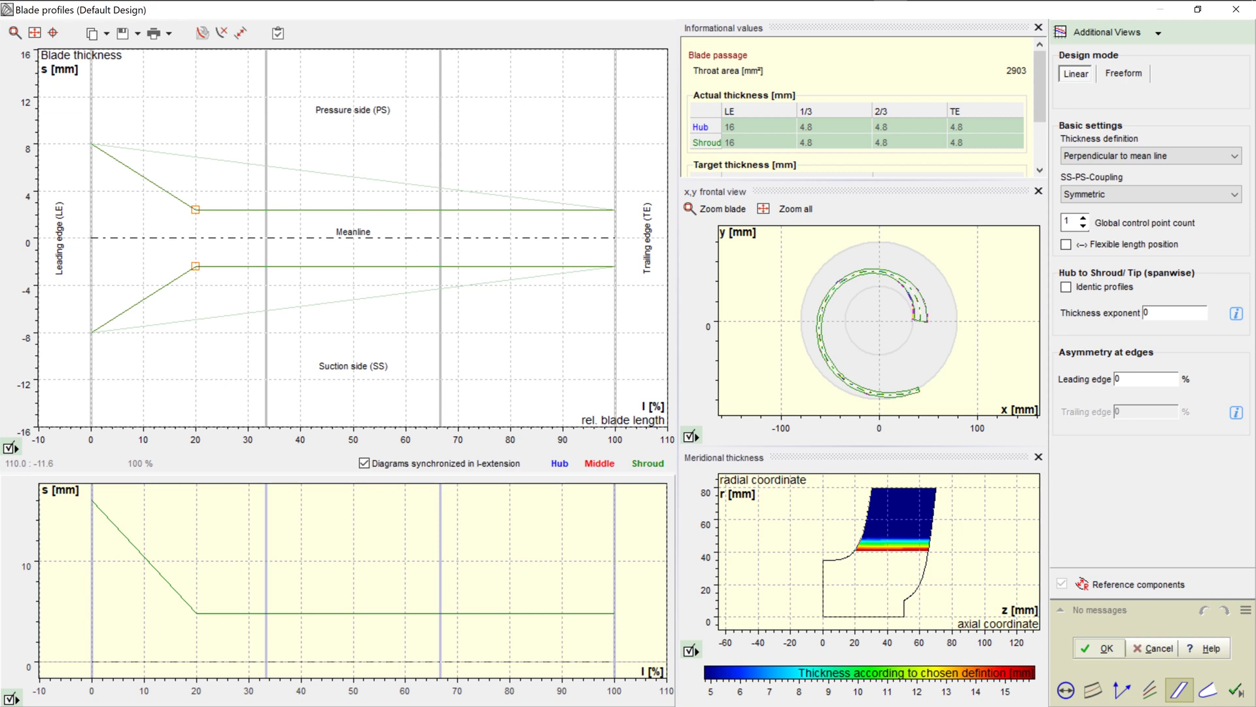
click(1099, 648)
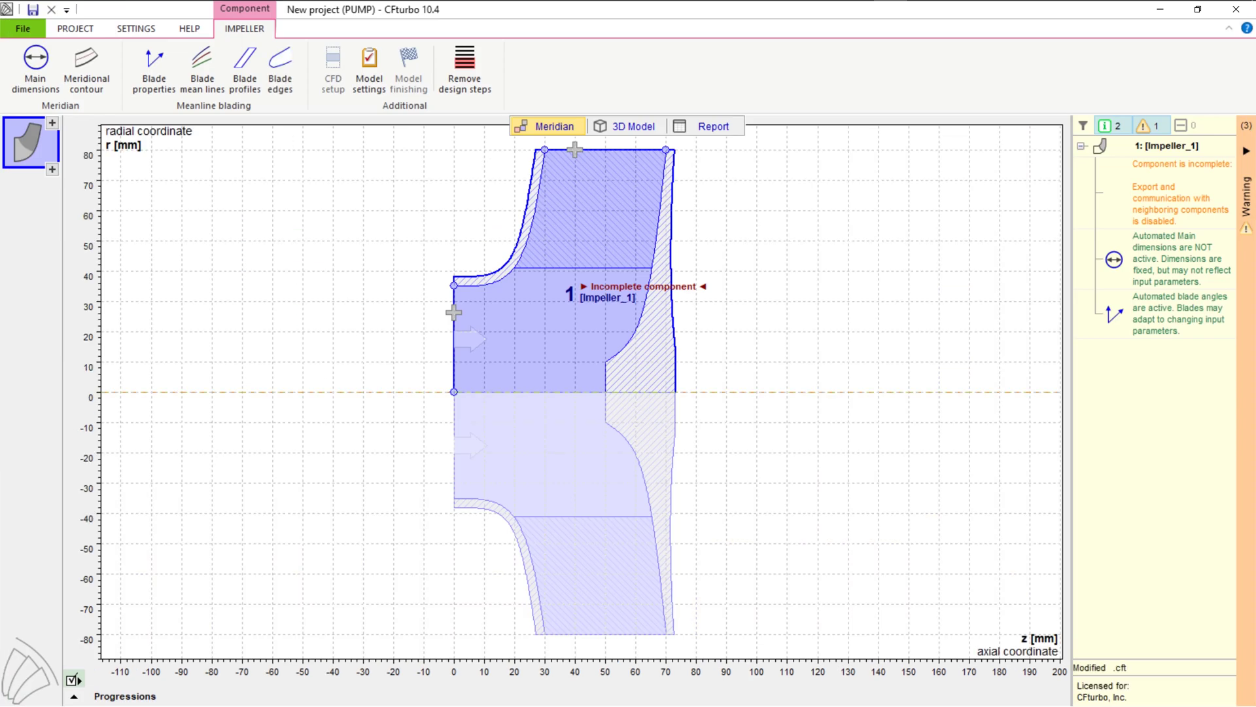
click(280, 68)
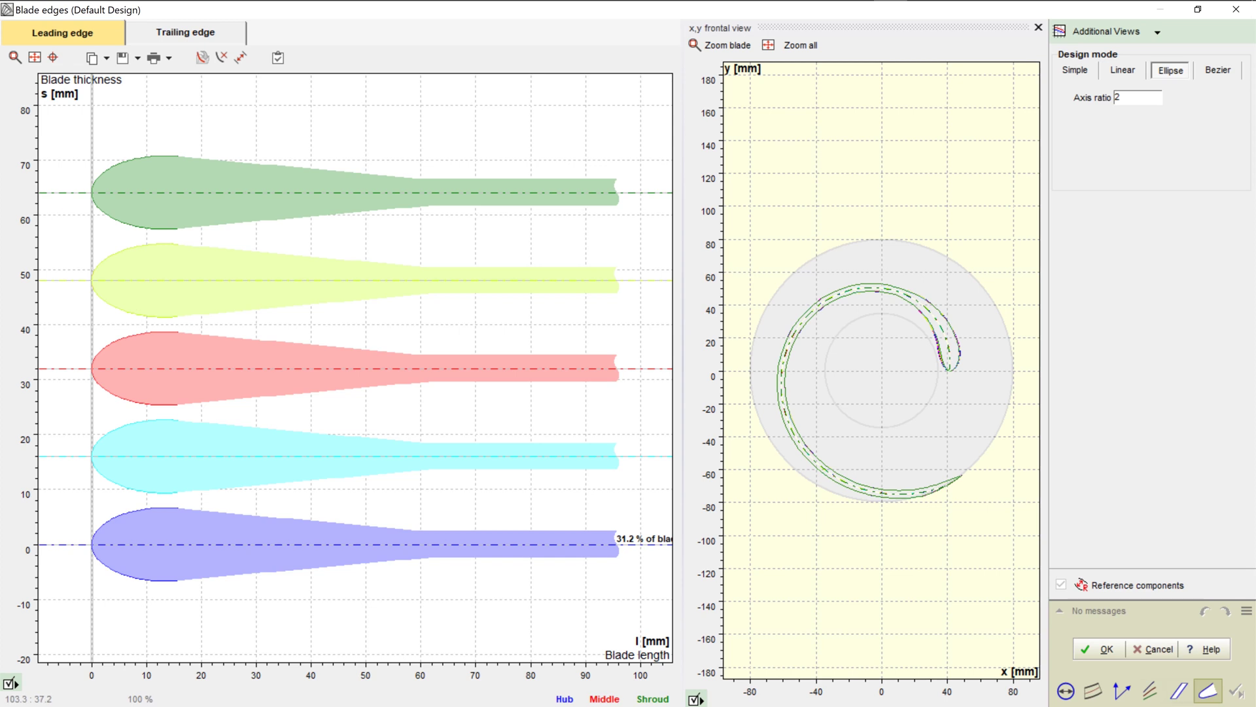
click(1100, 649)
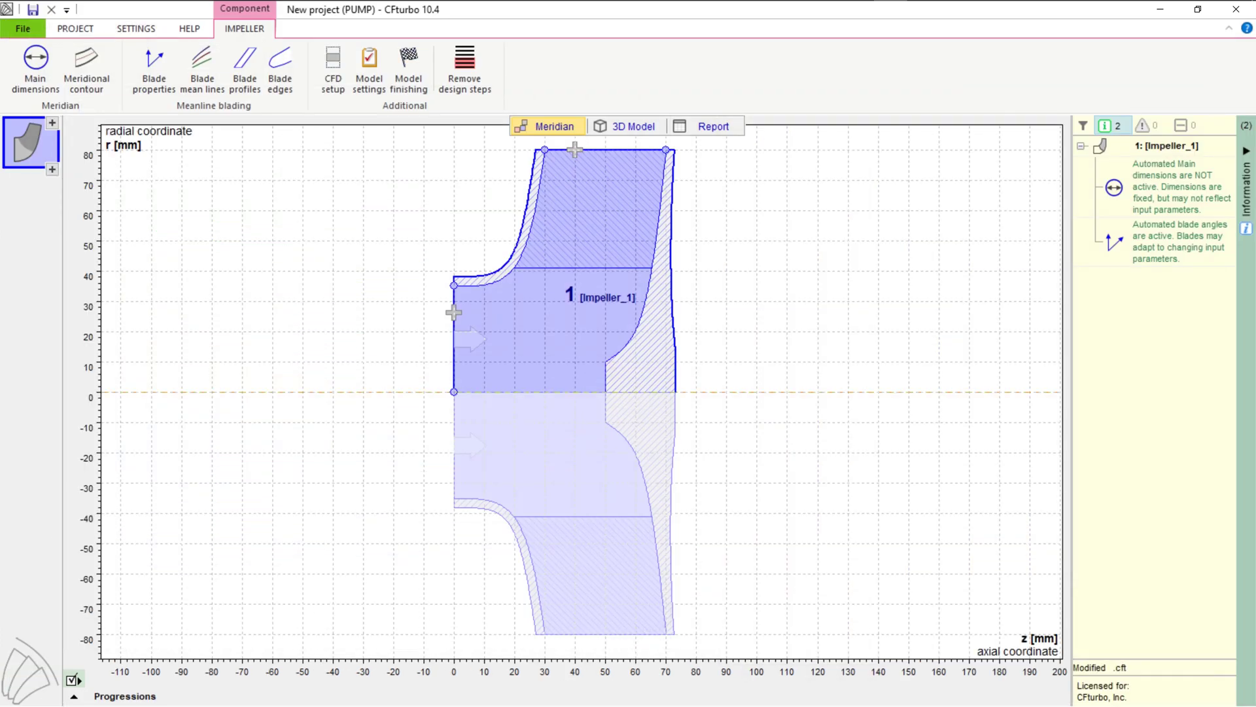
Step: Inspect the impeller's 3D model from the side, including the sphere in the blade passage
click(626, 126)
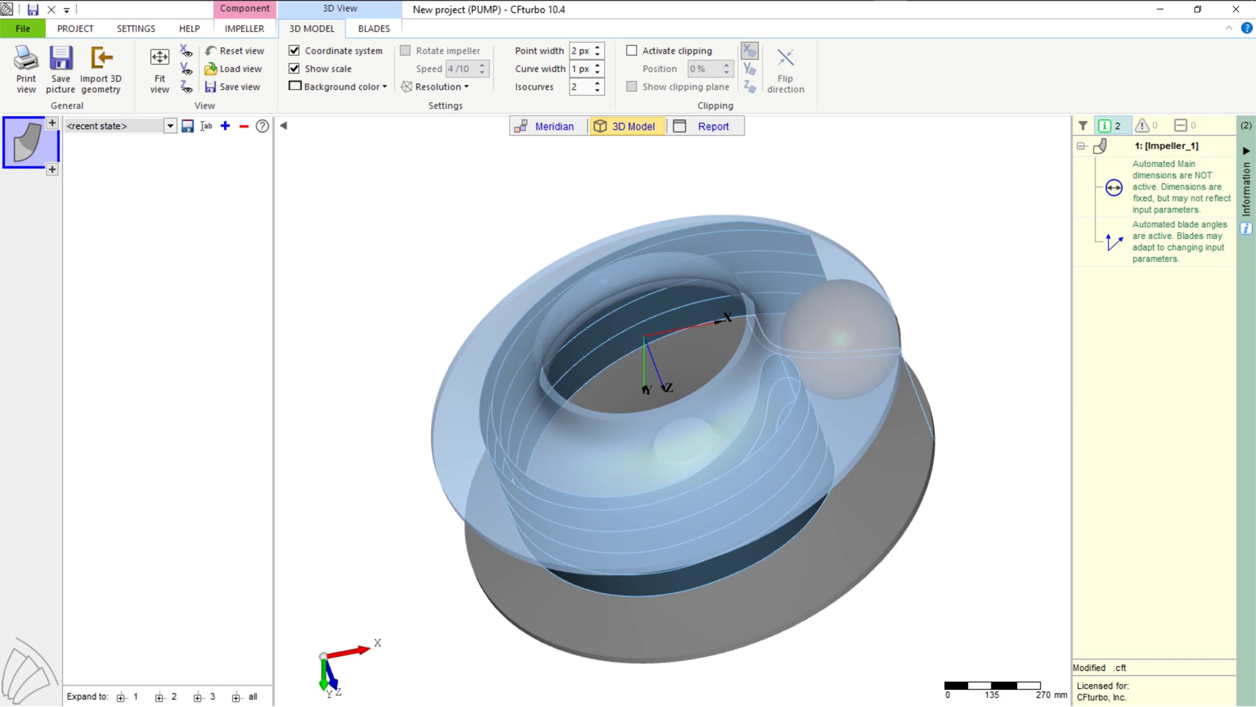
drag(681, 458, 549, 337)
drag(818, 380, 858, 437)
scroll(858, 438, up, 3)
middle_drag(858, 437, 892, 495)
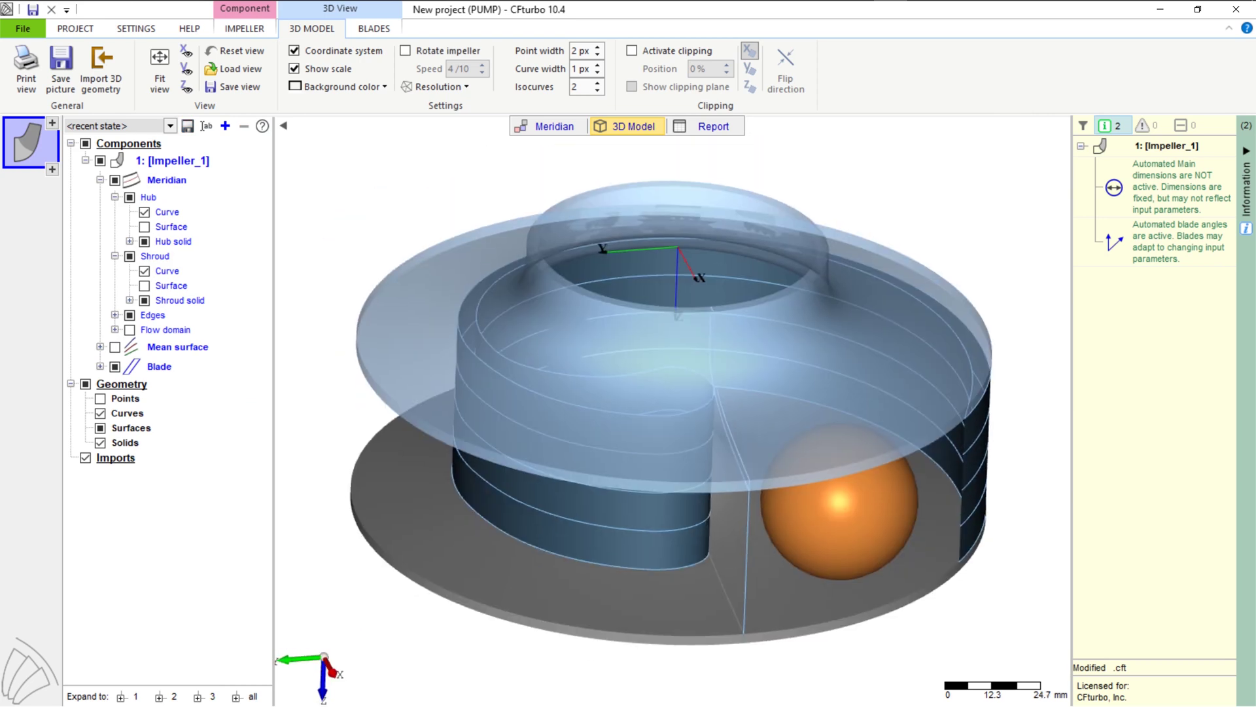
mouse_move(892, 495)
mouse_down()
mouse_move(877, 471)
mouse_move(889, 479)
mouse_up()
middle_drag(889, 479, 905, 473)
scroll(905, 473, up, 1)
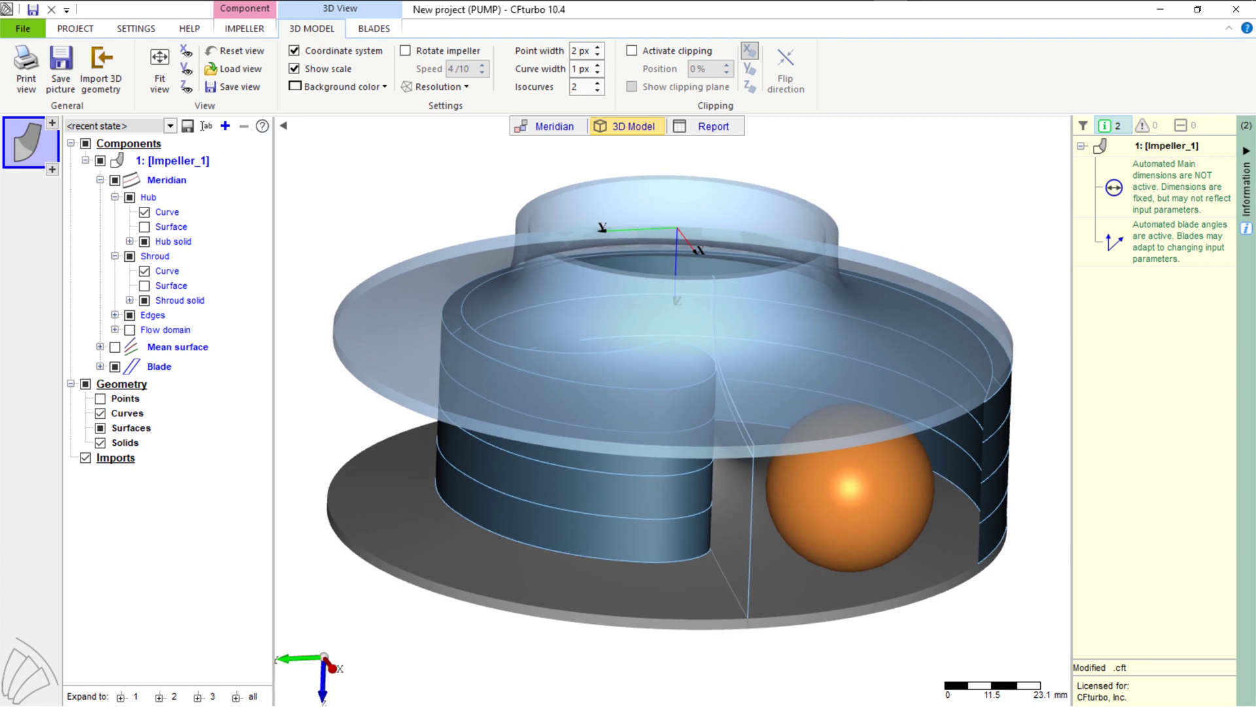
drag(905, 473, 906, 478)
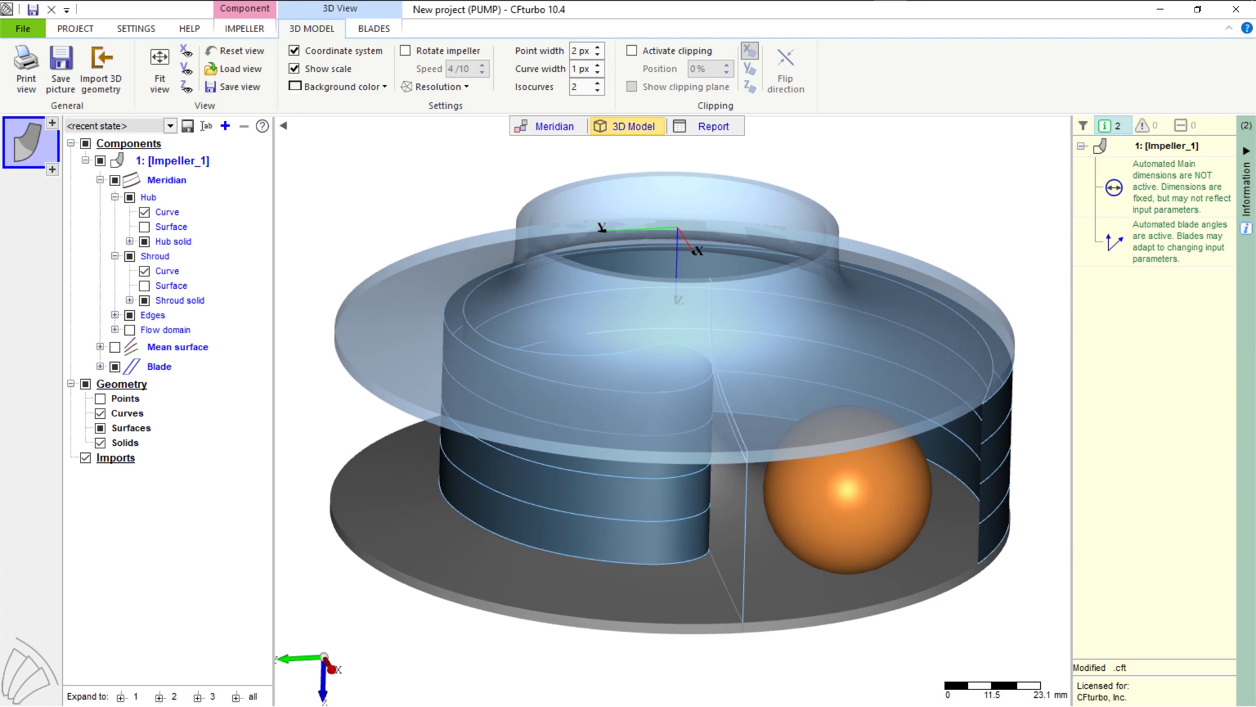
Step: Add a new volute component after the impeller
click(52, 169)
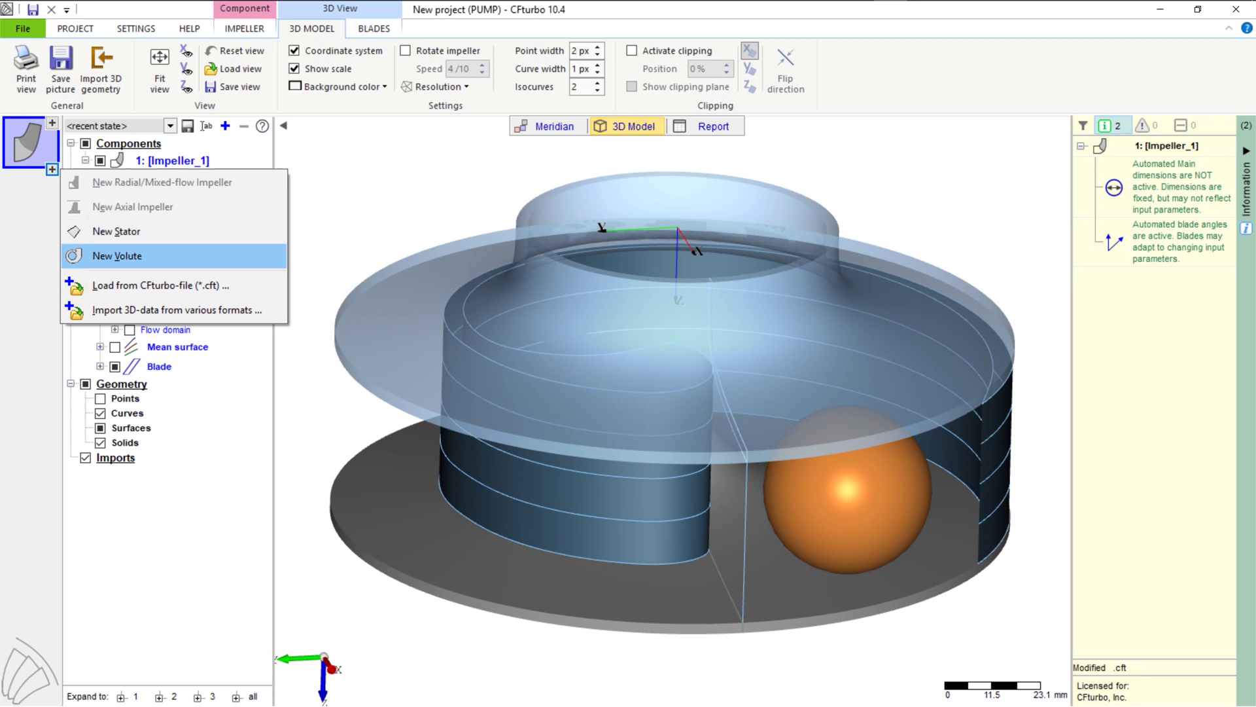
click(118, 255)
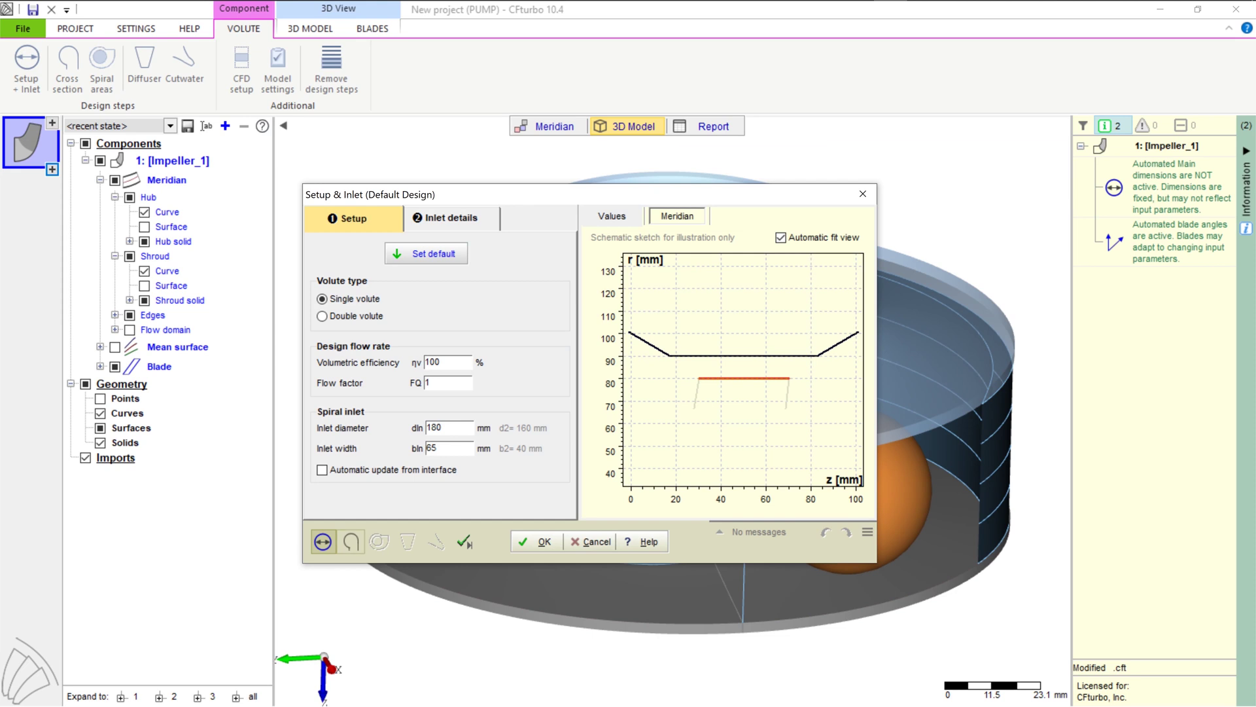
Step: Set the volute's spiral inlet width to 50 mm and continue to the cross section design
double_click(433, 449)
text(50)
click(351, 541)
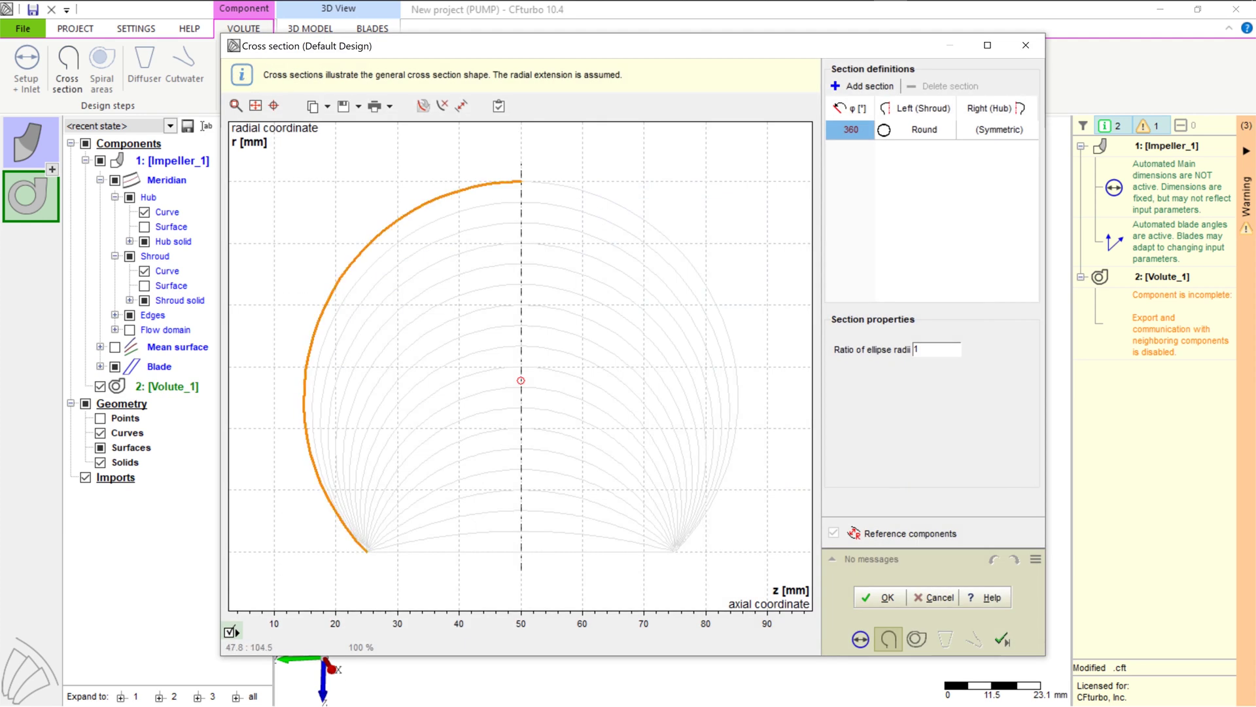
Step: Change the volute's cross section shape to Radius Based and accept it with the default section properties
click(923, 129)
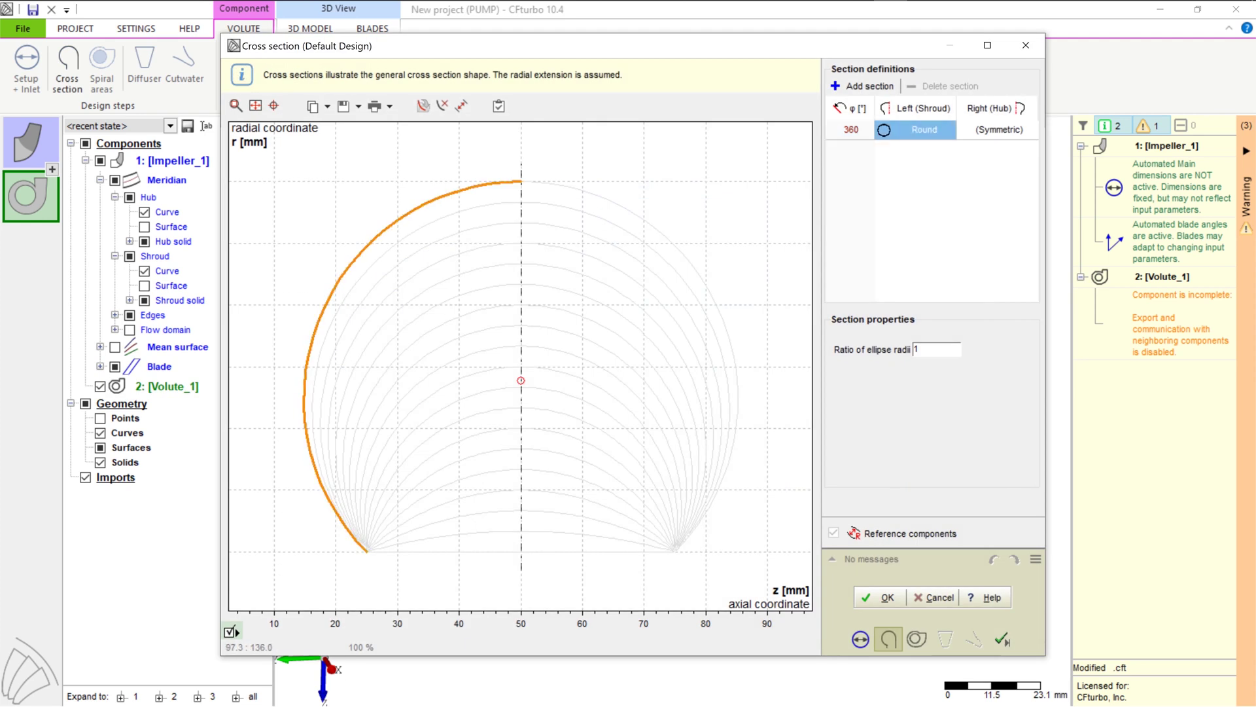
click(924, 130)
key(Down)
key(Down)
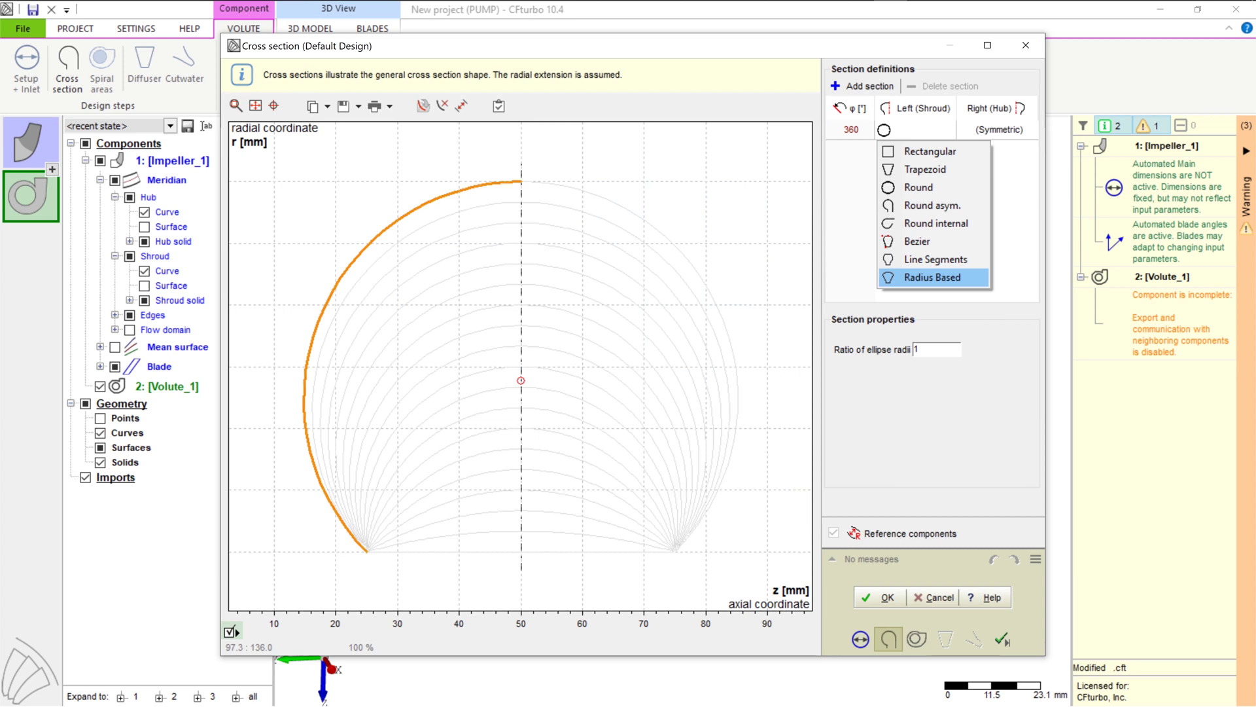
key(Return)
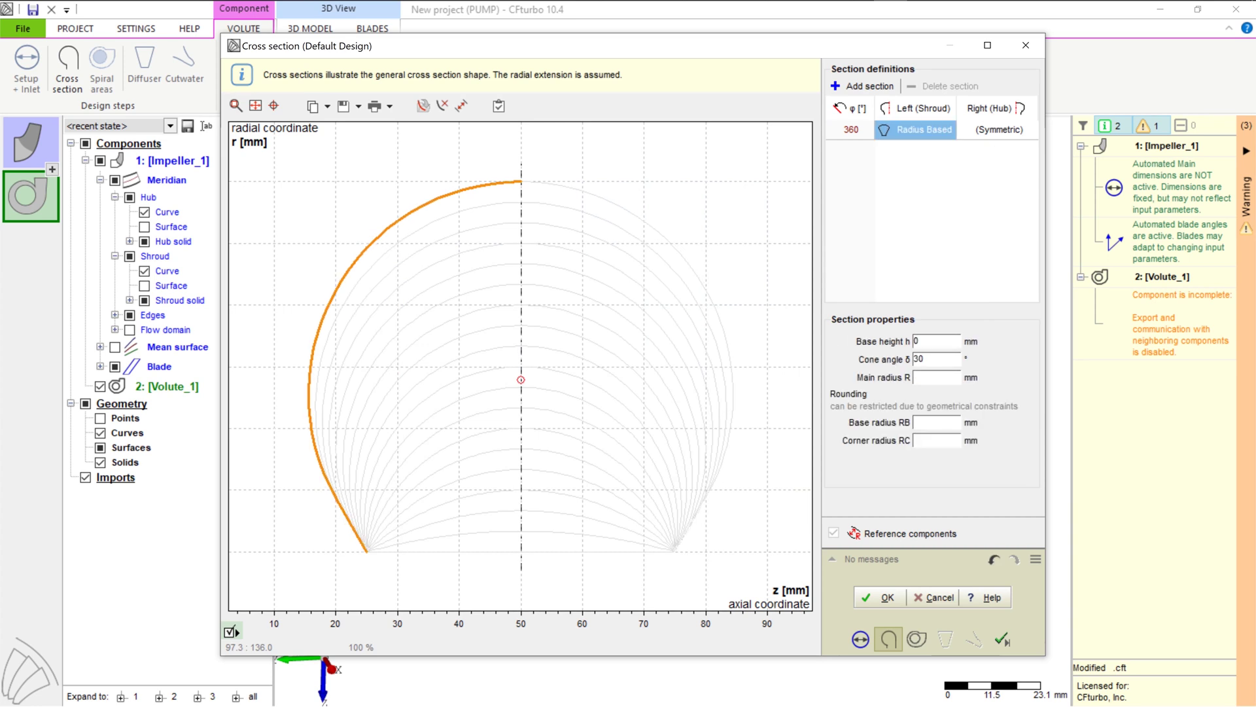
click(880, 597)
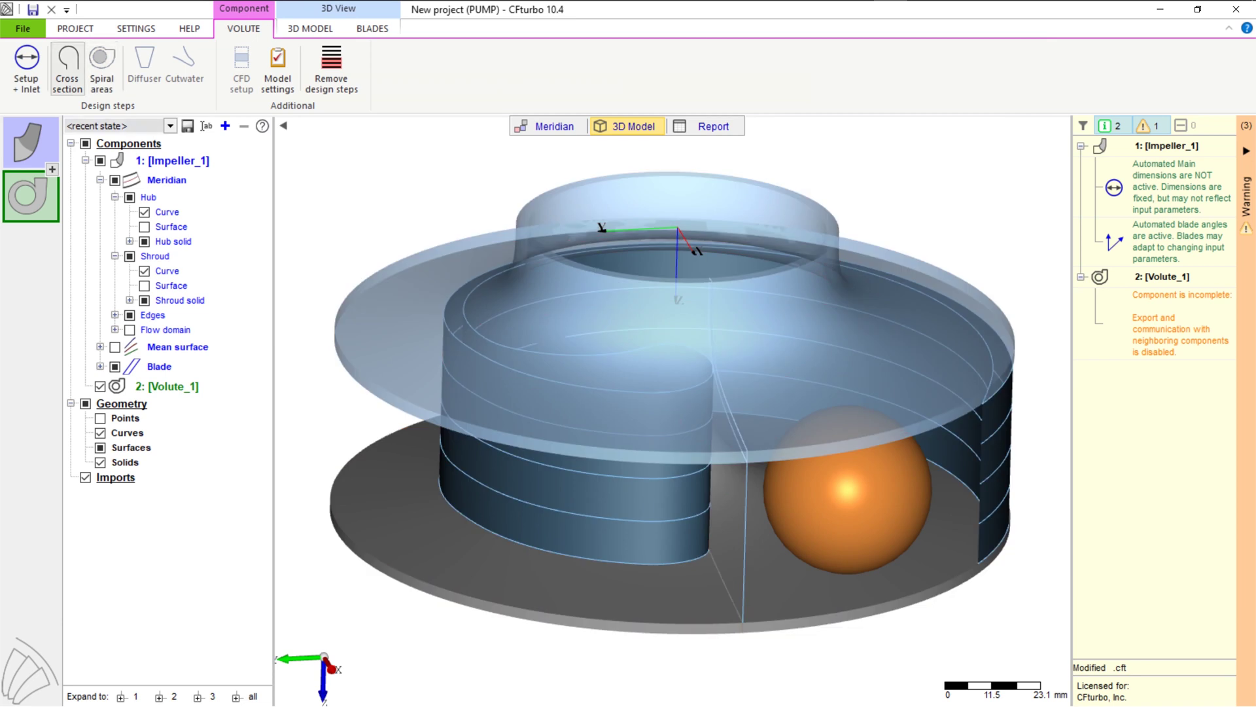
Step: Design the spiral areas with the velocity-based rule using Stepanoff theory, and turn on cut-water compensation
click(101, 66)
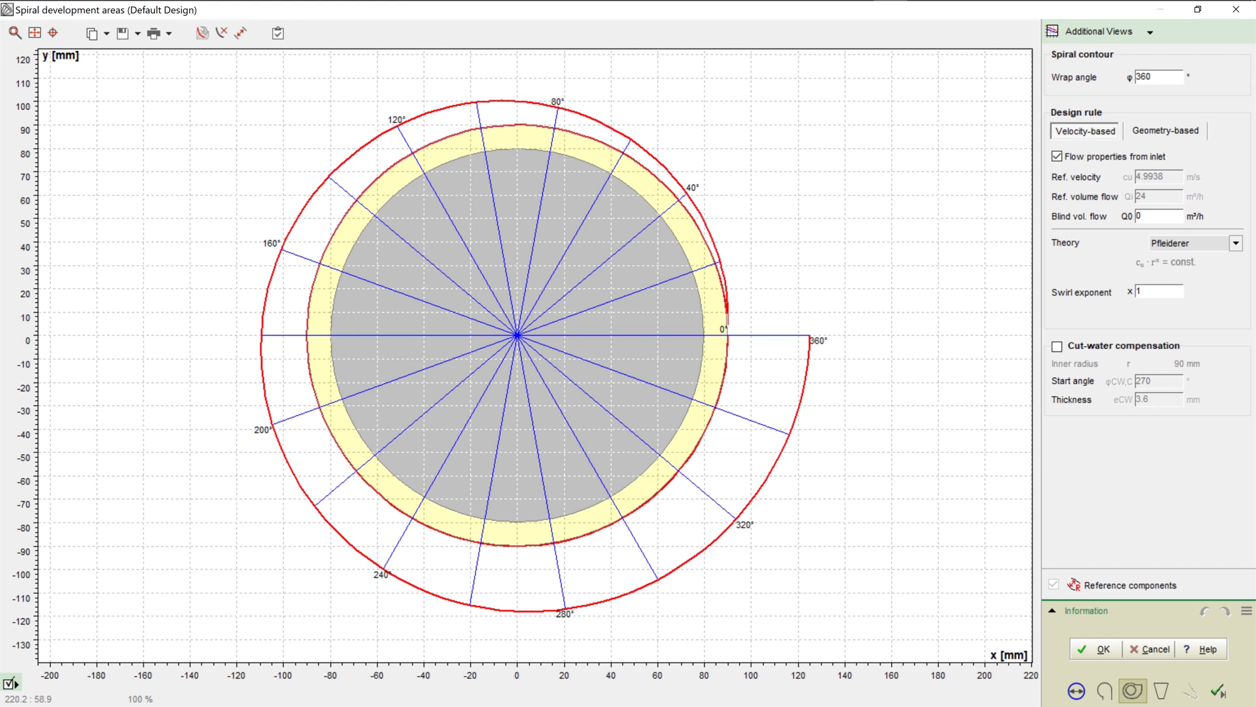
click(1165, 130)
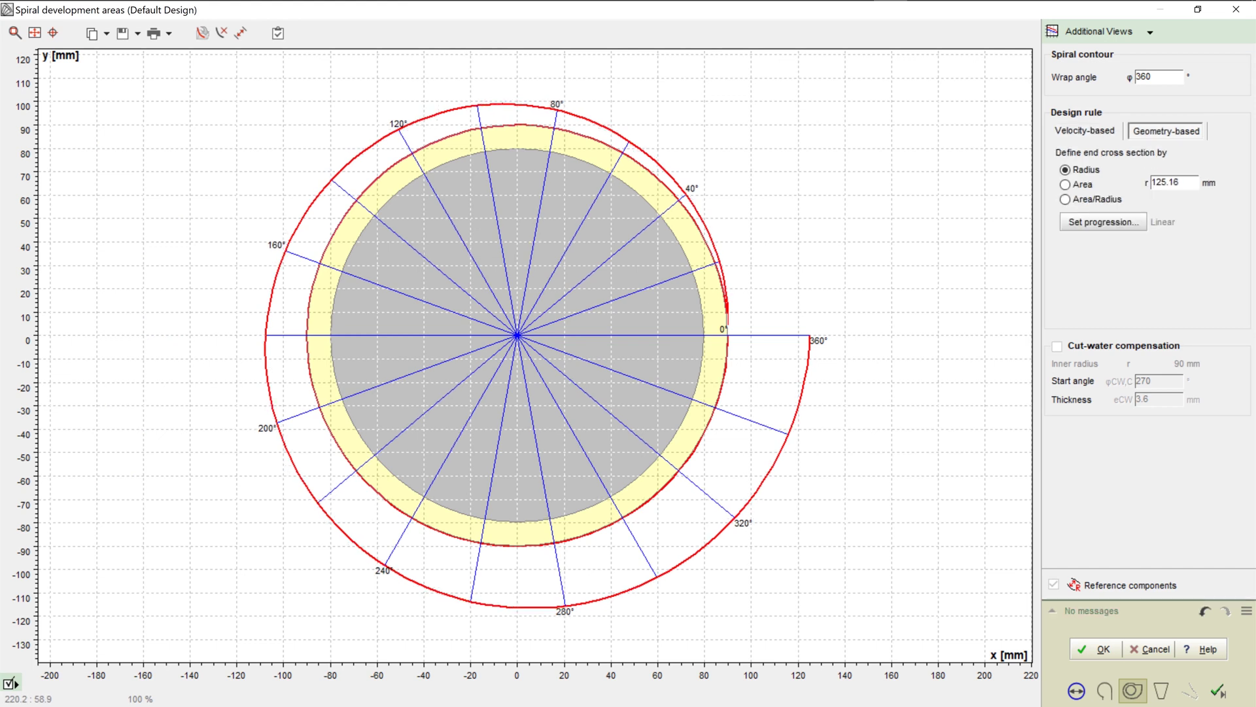
click(1084, 131)
click(1236, 243)
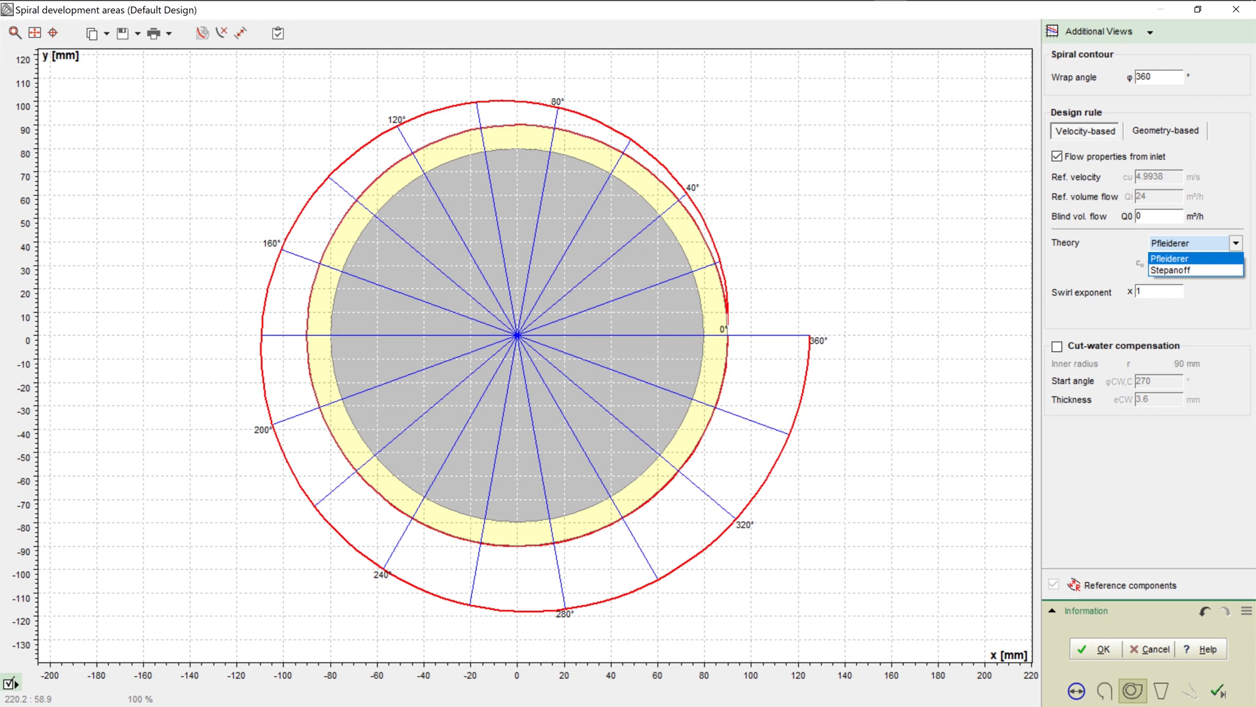
click(1171, 265)
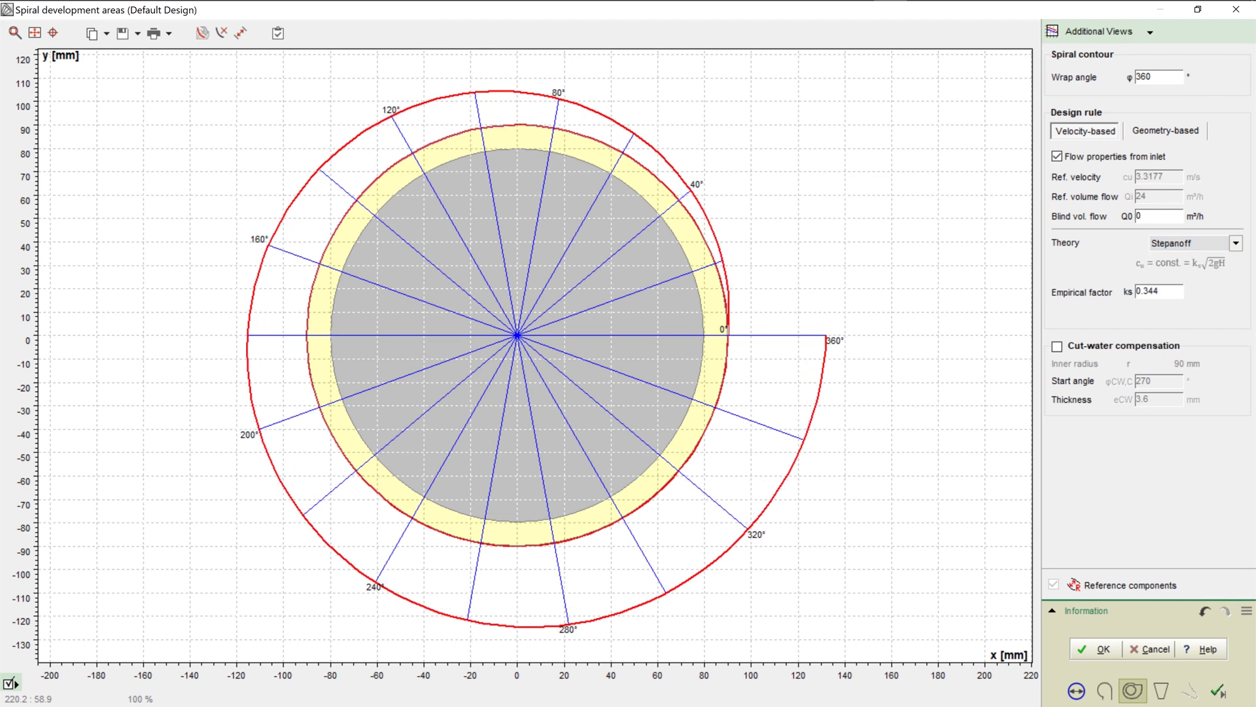
click(1056, 346)
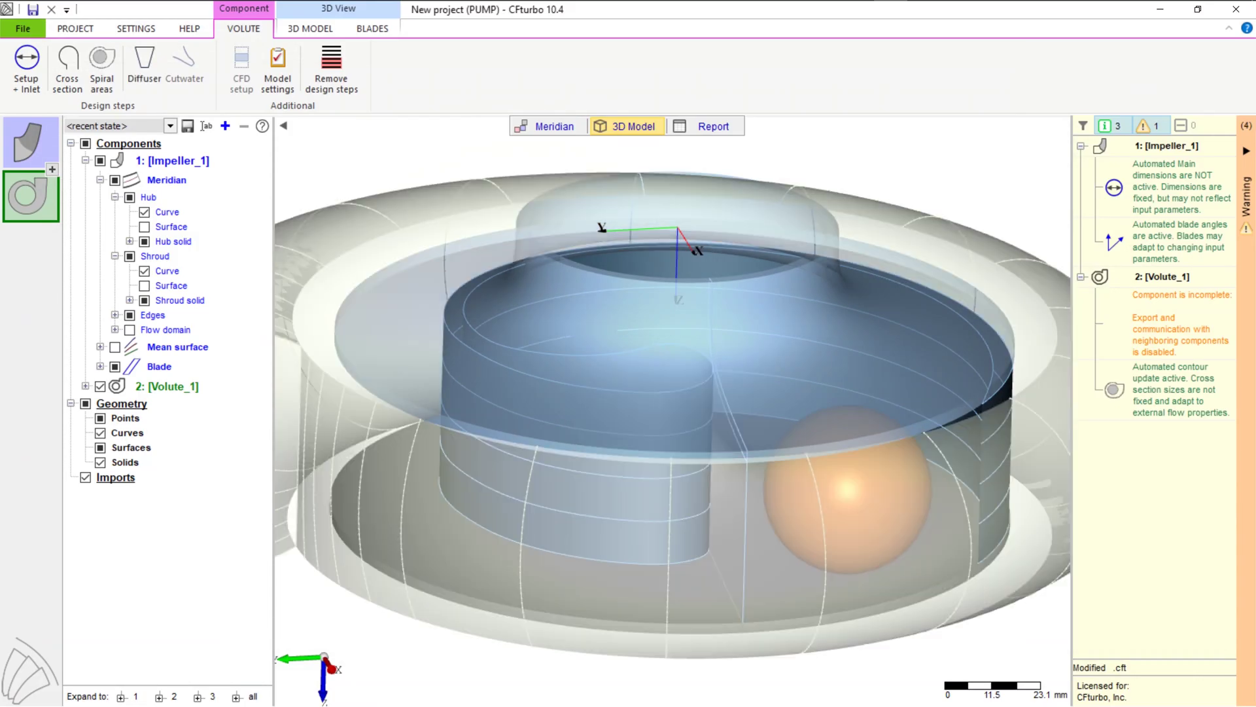
Step: Start the volute's diffuser design and give the diffuser a radial direction
click(144, 65)
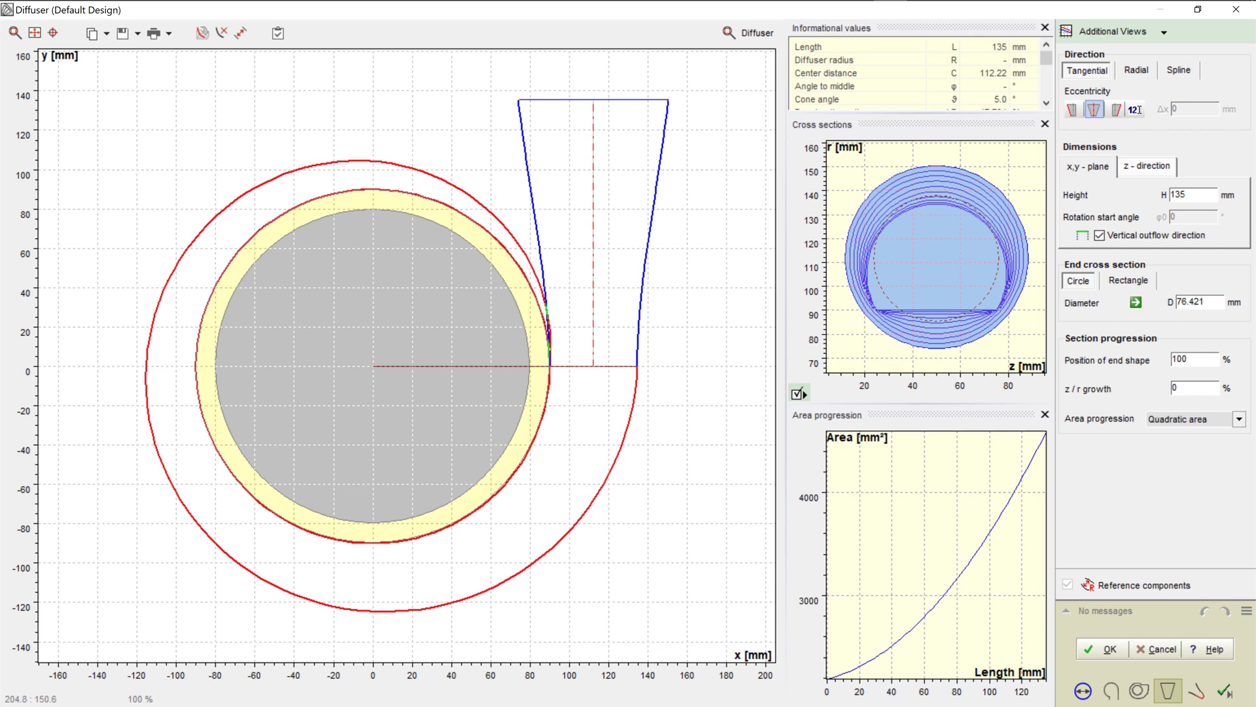
click(1136, 70)
right_click(635, 160)
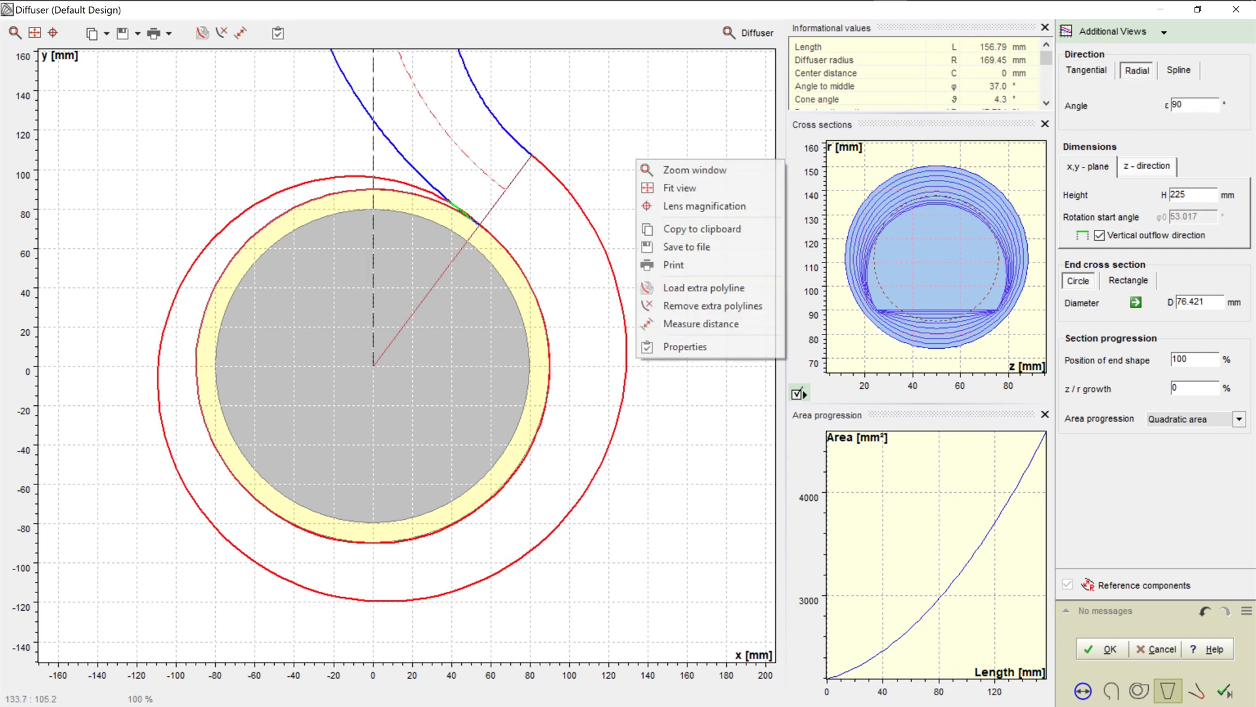
click(681, 188)
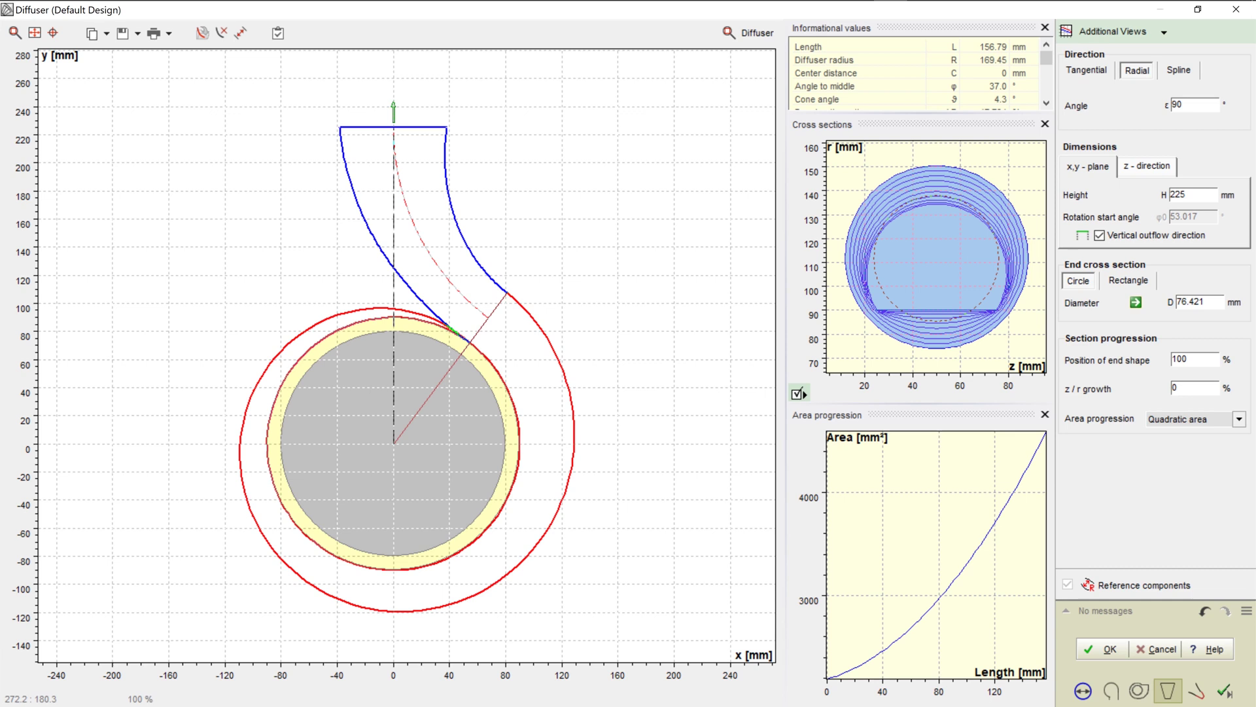
Step: Set the diffuser's height to 200 mm and its circular end diameter to 75 mm, and accept the diffuser
click(1182, 195)
drag(1182, 195, 1176, 194)
text(00)
drag(1205, 302, 1182, 302)
text(5)
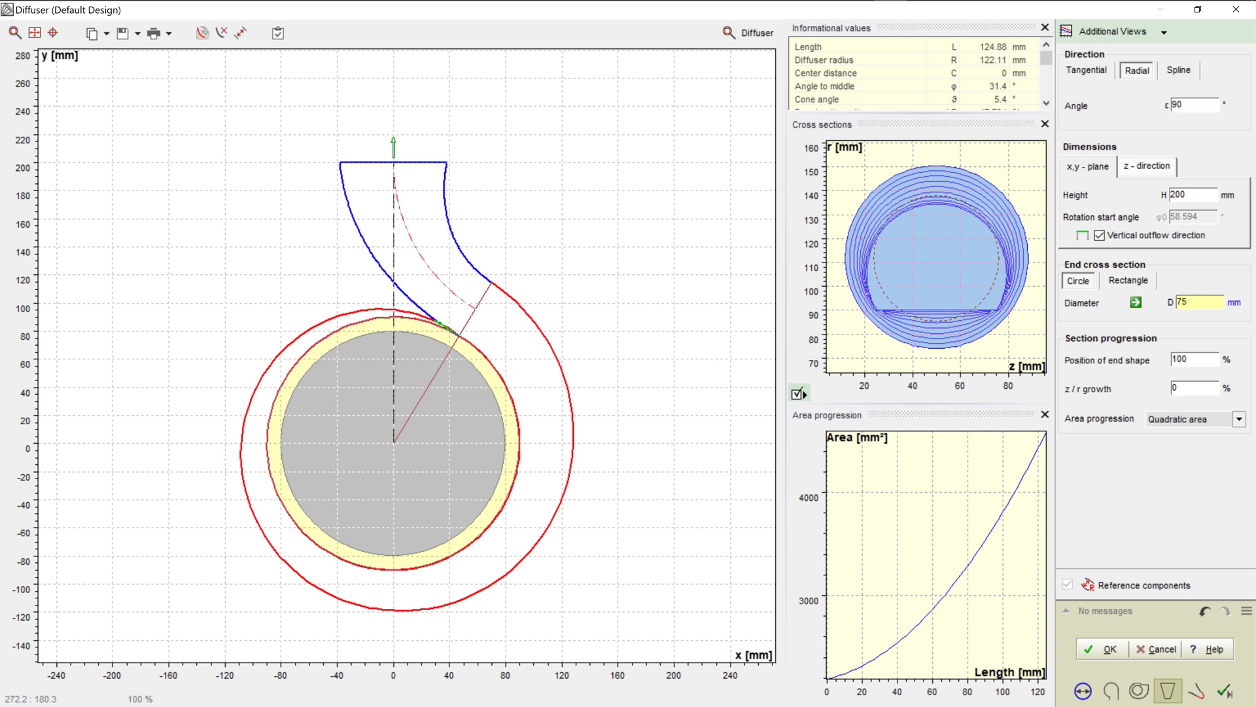
key(Return)
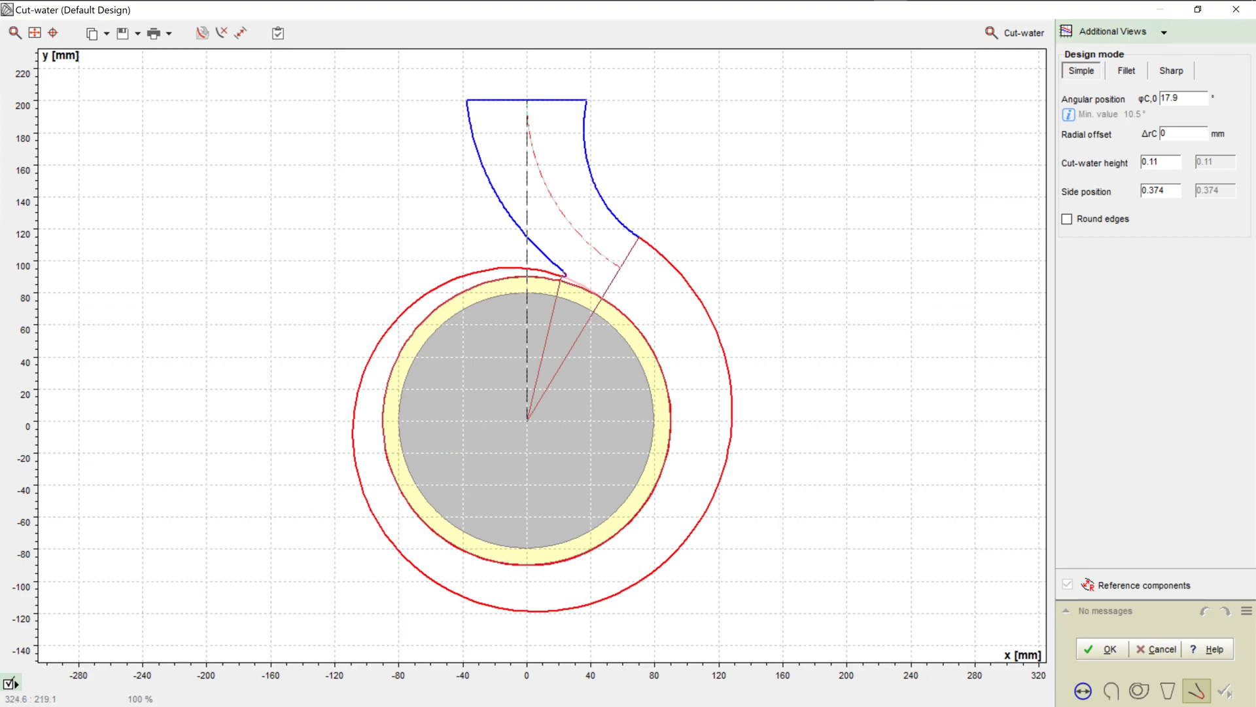
Step: Design the cut-water as a fillet with a radius of 4 mm and accept it
click(1127, 70)
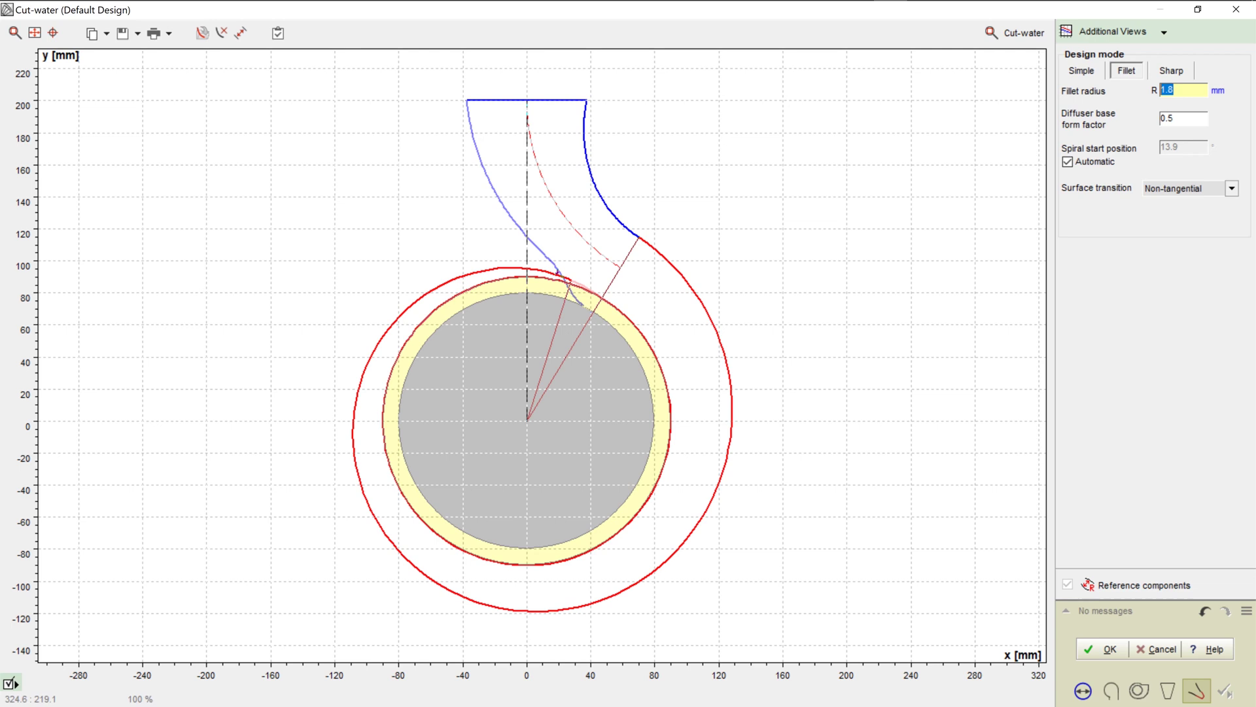
text(4)
key(Return)
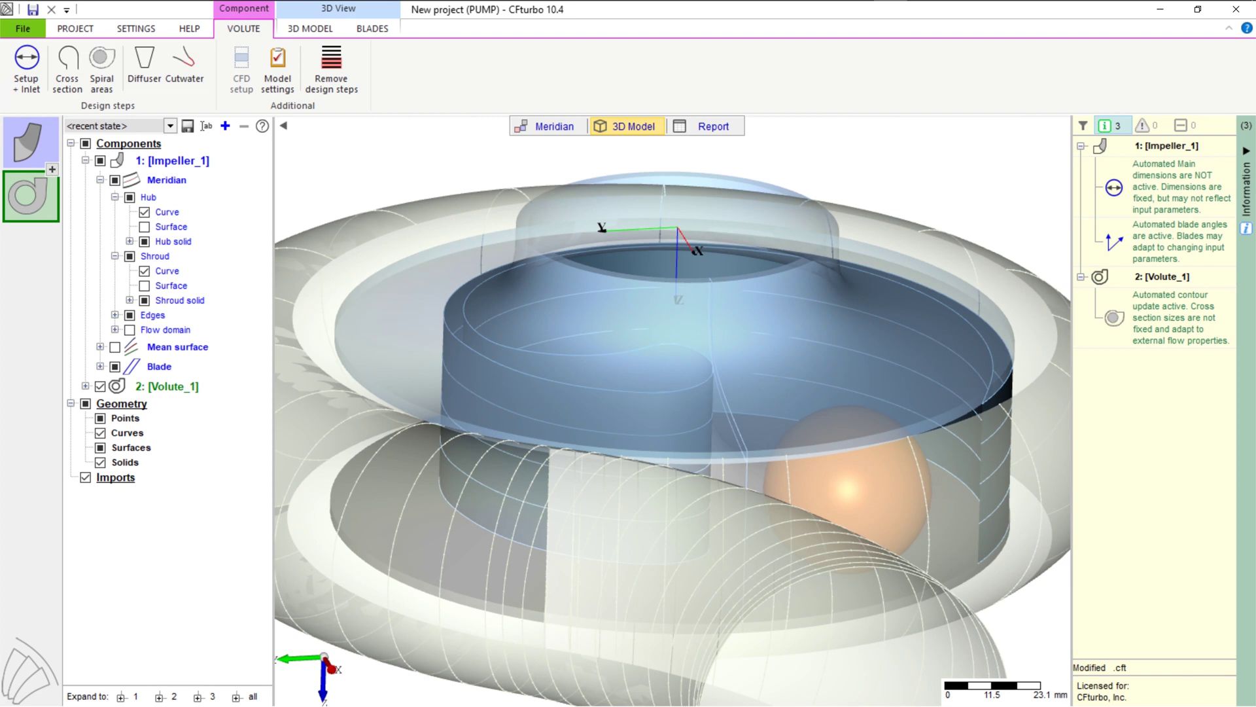
Step: Add an extension to the volute's outlet through the CFD setup
scroll(748, 362, down, 3)
drag(748, 362, 618, 308)
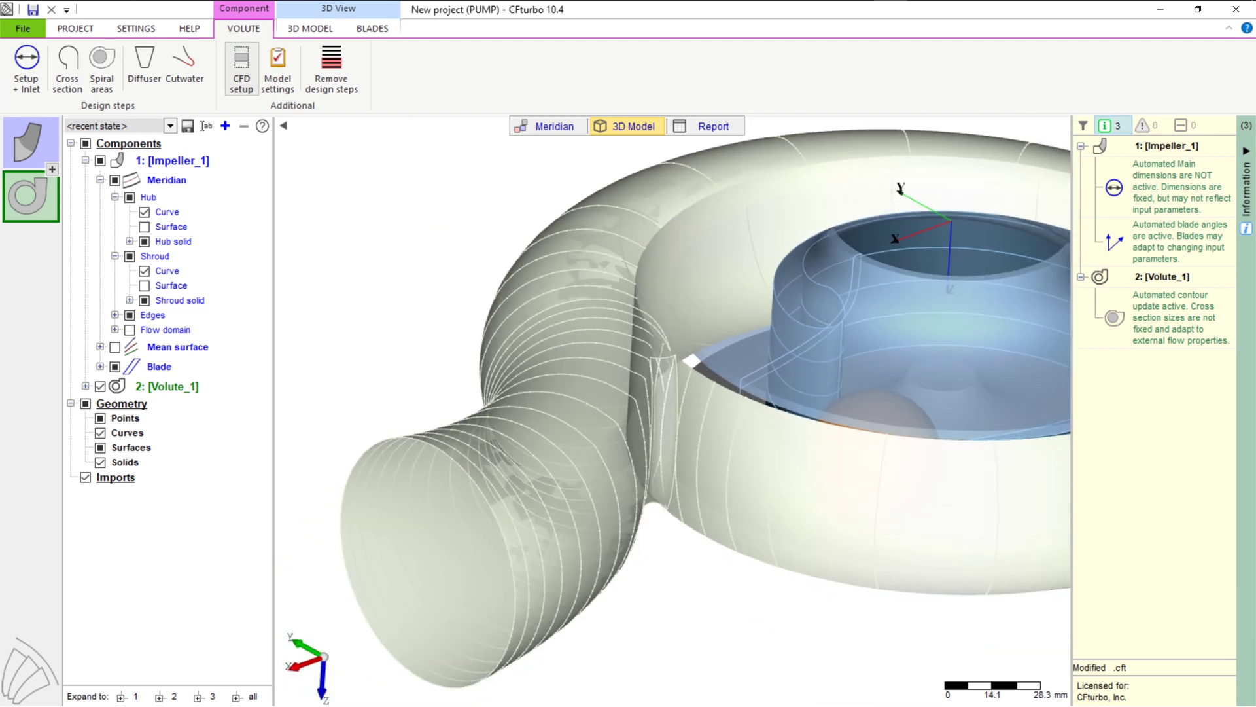
click(240, 69)
key(Return)
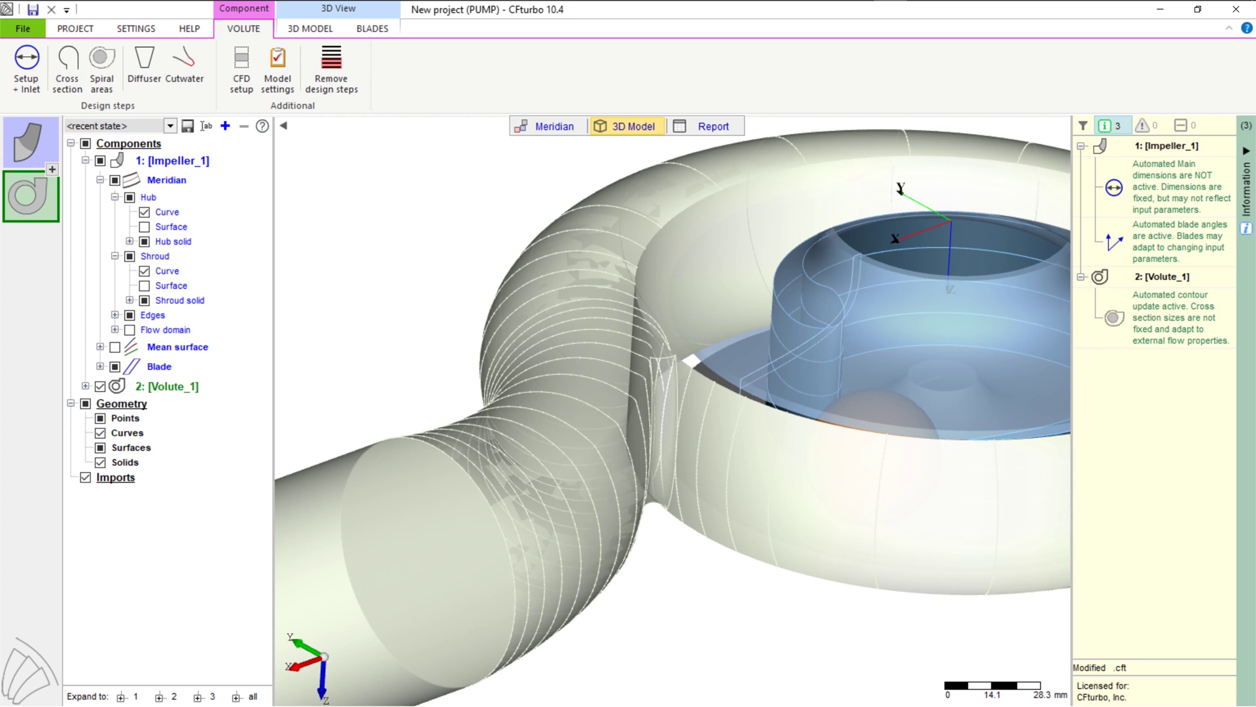
Step: Add a stator component upstream of the impeller, acknowledging the global setup note
click(901, 189)
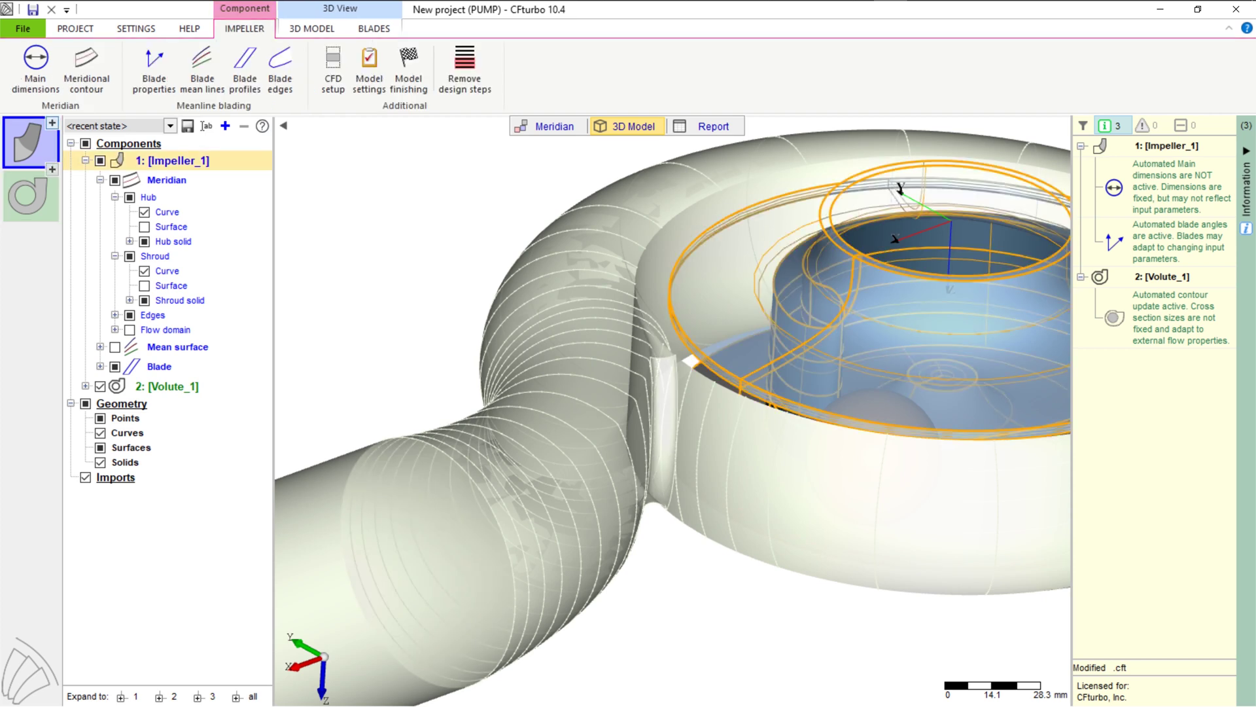
click(52, 122)
click(116, 184)
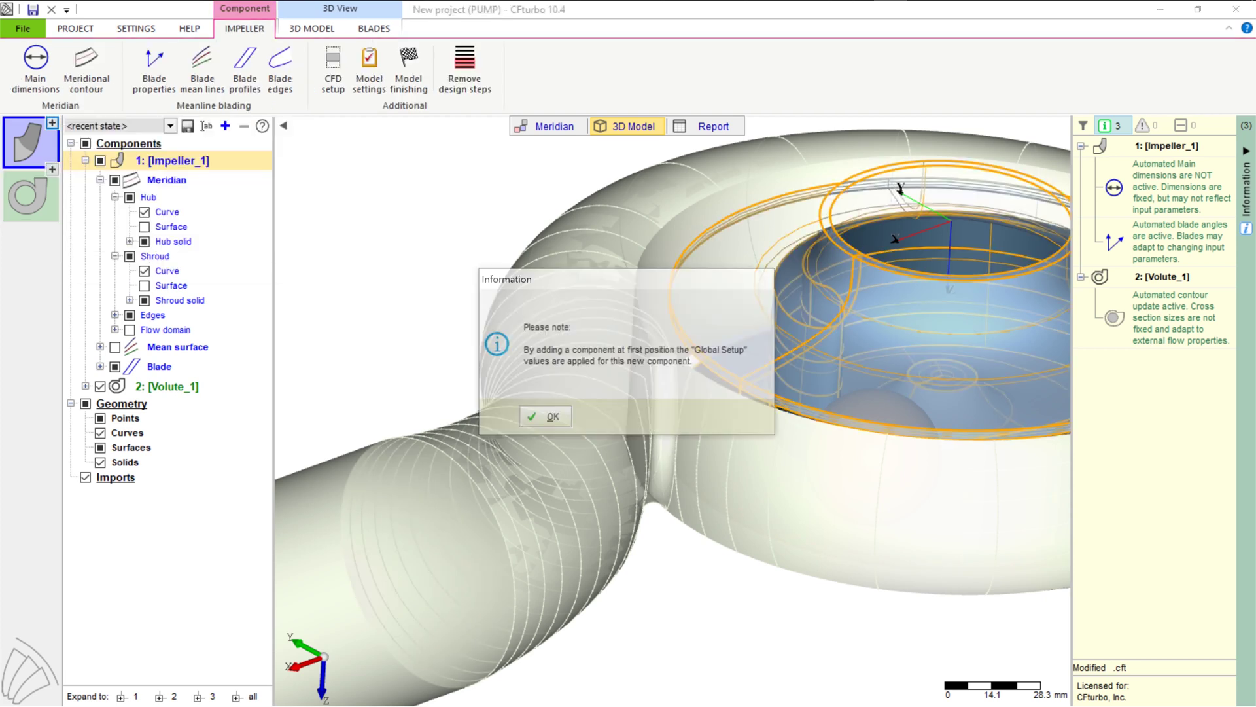
click(546, 418)
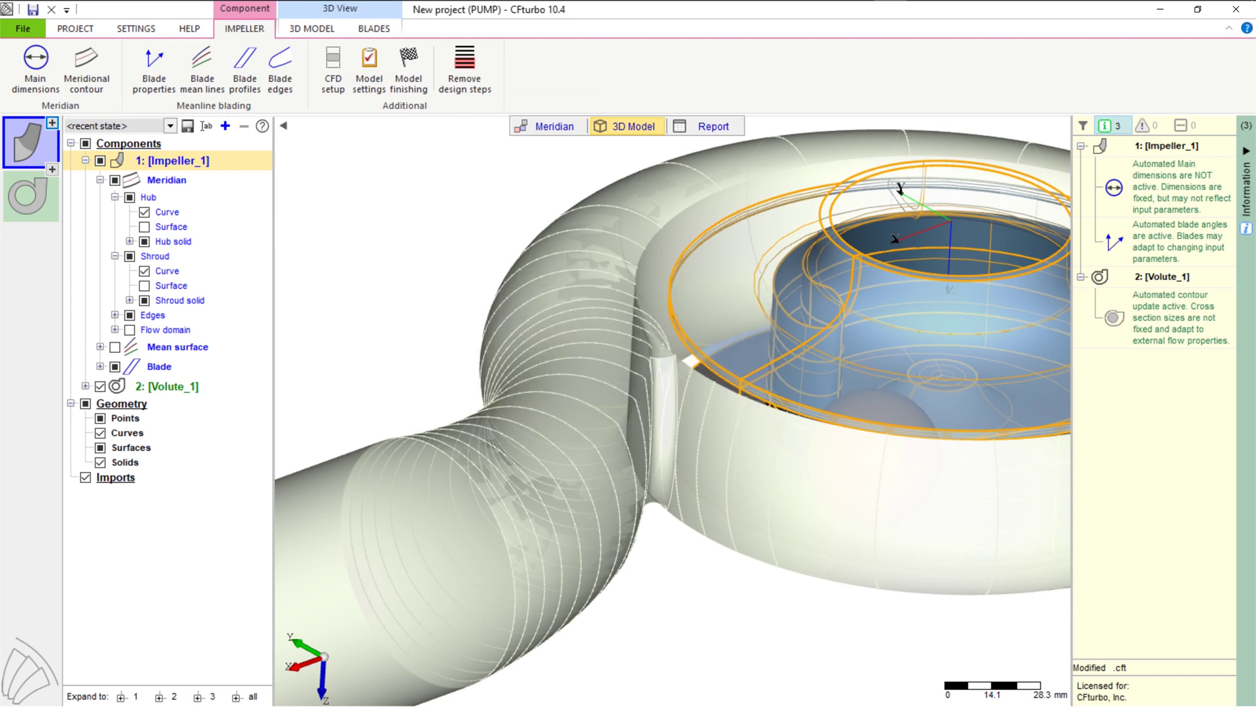
Step: Set the stator's inlet interface to z = -100 mm at both hub and shroud
click(324, 255)
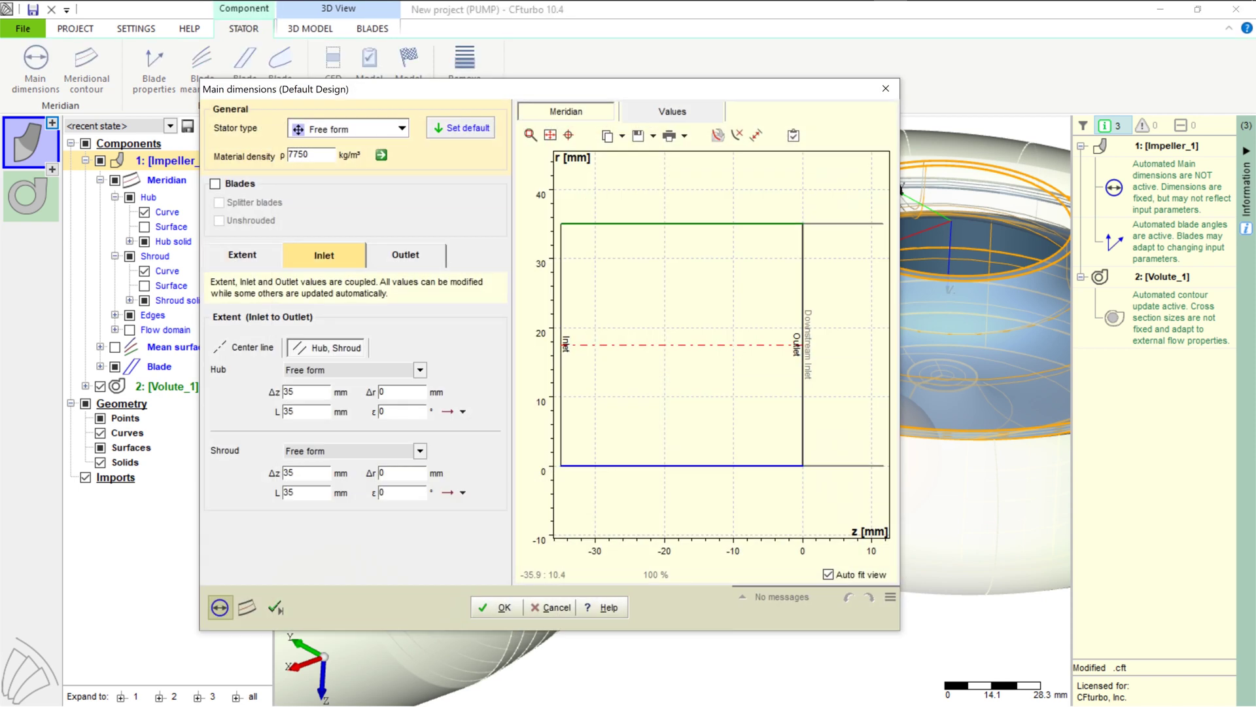
drag(310, 324, 297, 344)
text(100100)
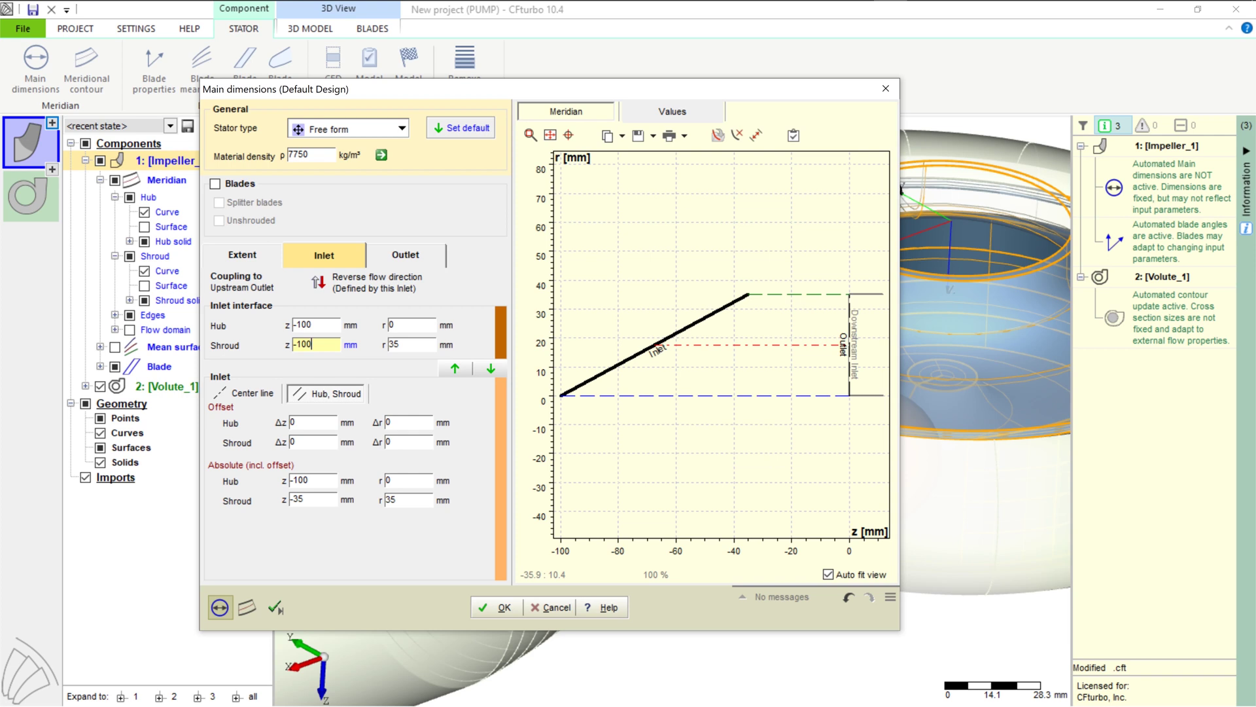
Step: Offset the stator's outlet axially by -1 mm at hub and shroud, and finish the stator with default design steps
click(405, 255)
drag(304, 422, 290, 422)
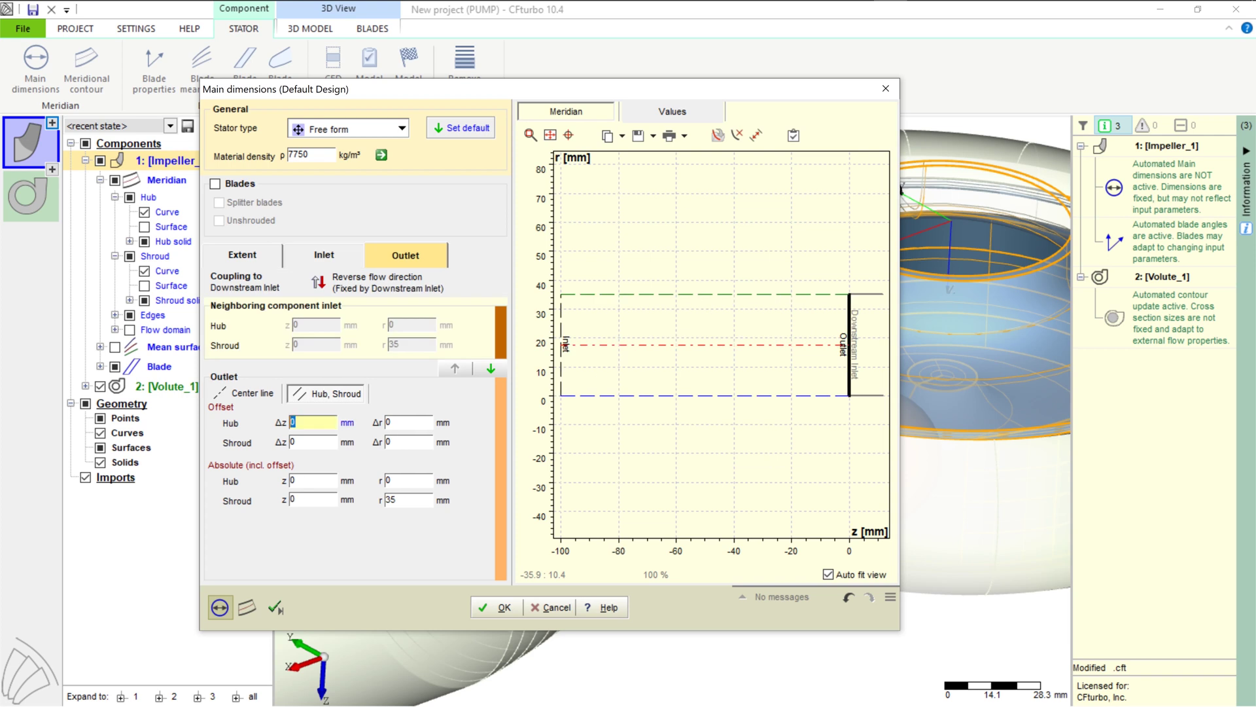
text(-1)
key(Tab)
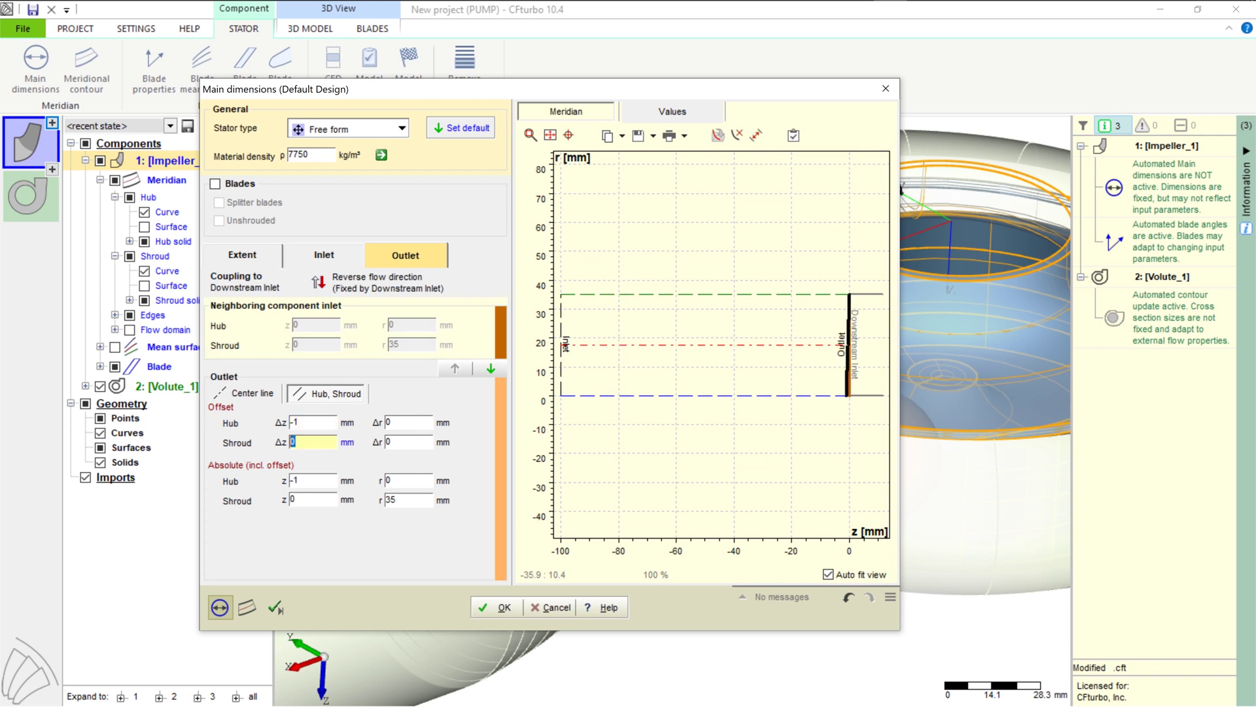
text(-1)
click(276, 607)
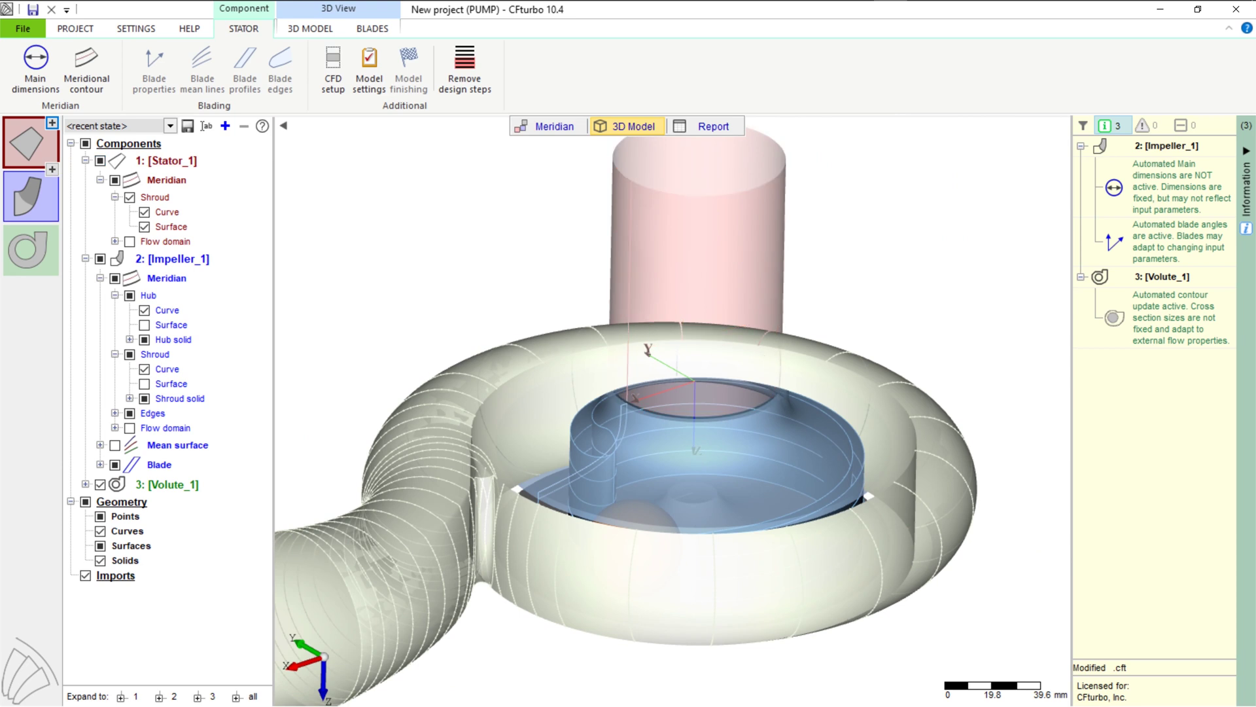
Step: Activate the secondary flow path design in the impeller's meridional contour
click(37, 211)
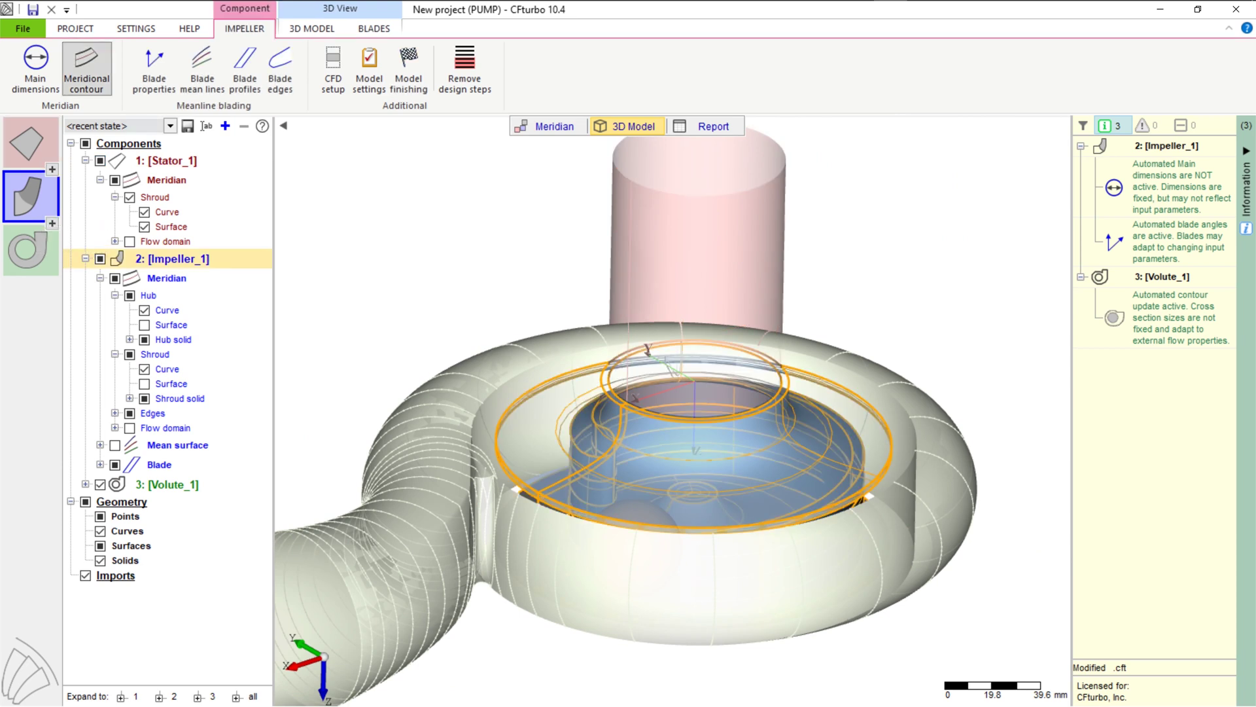
click(86, 68)
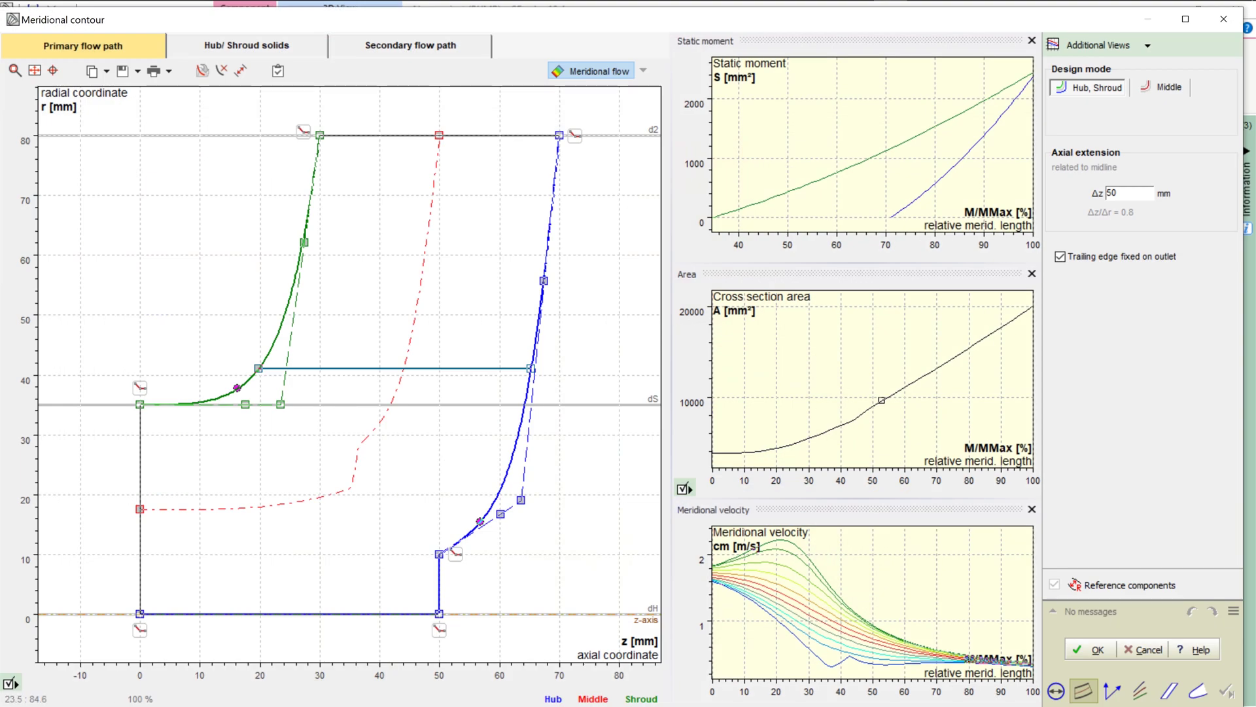
click(410, 45)
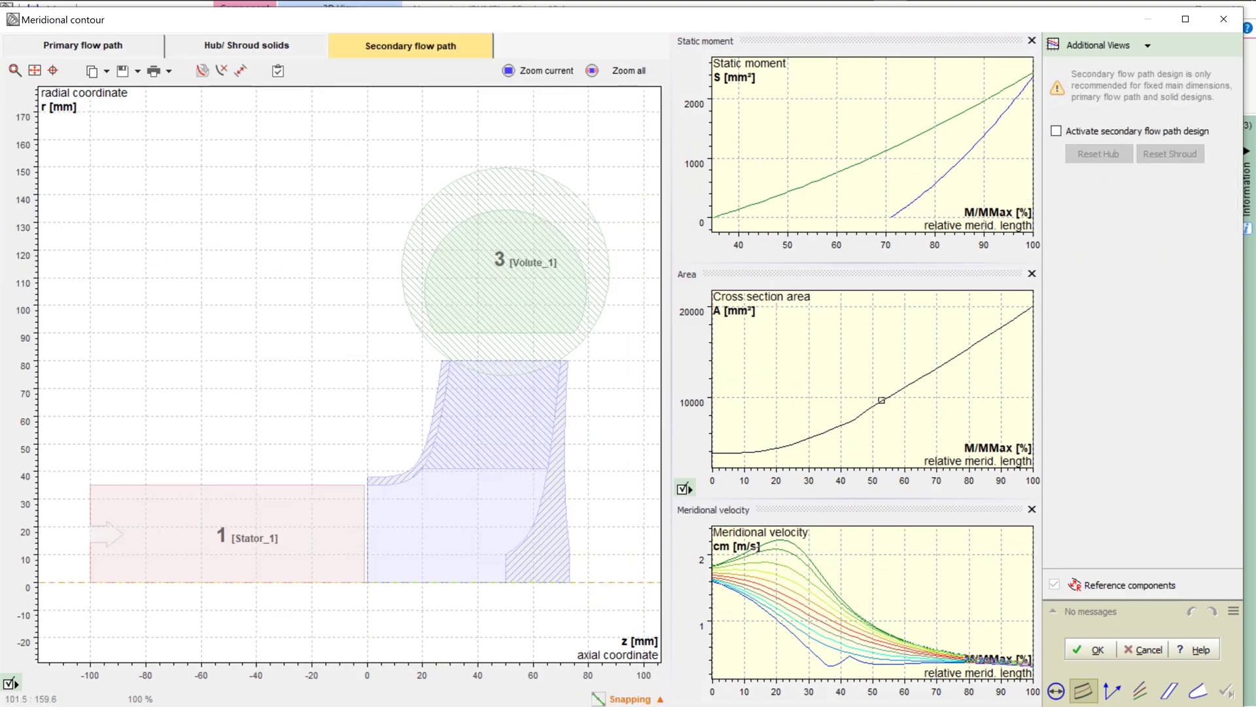
click(1056, 130)
Step: Move the secondary flow path's hub line to about z = 75 mm and its outer shroud point to about z = 25 mm, both ending near r = 80 mm
drag(588, 581, 573, 581)
drag(587, 333, 574, 363)
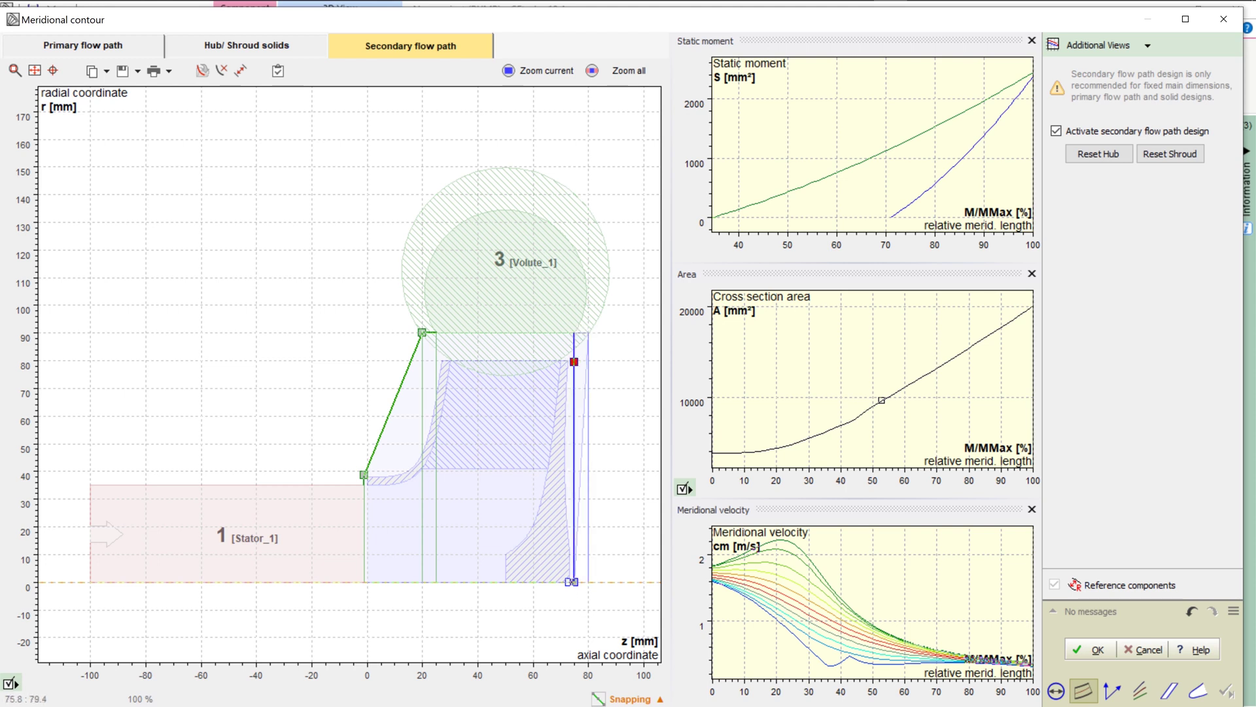
drag(422, 332, 436, 355)
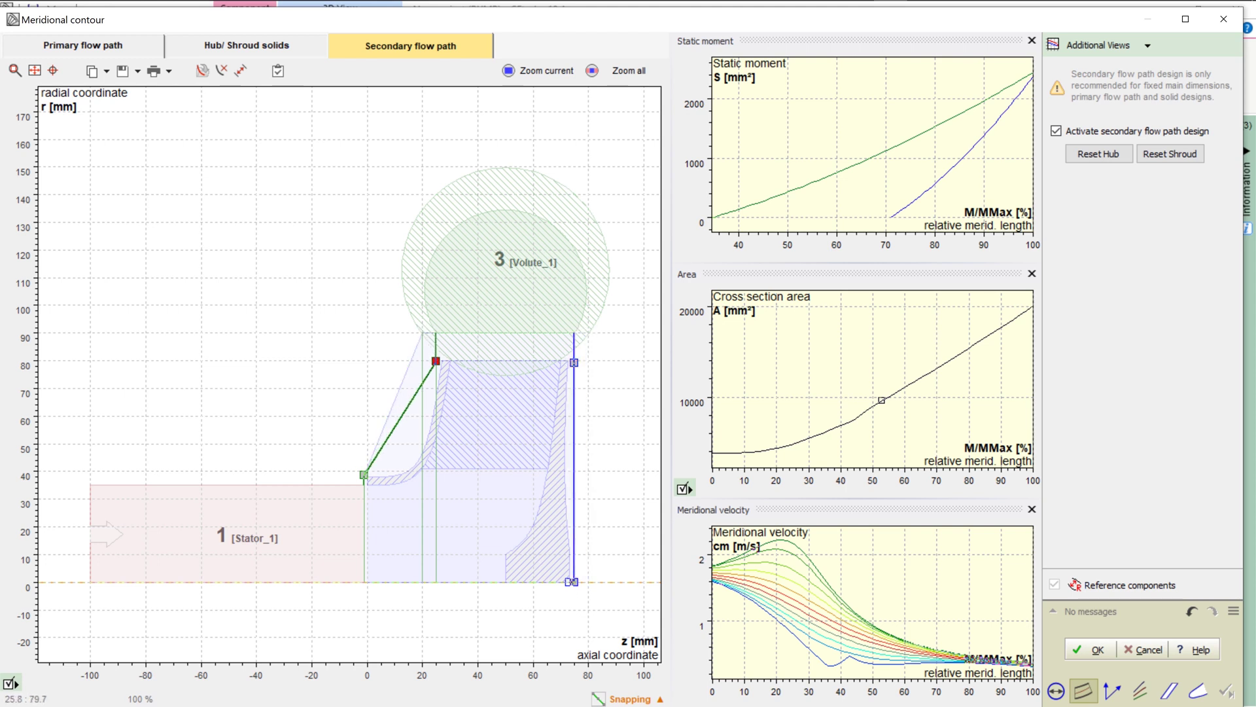
Step: Split the sloped shroud-side curve of the secondary flow path and move the split point to about z = 10 mm, r = 39 mm
scroll(621, 397, up, 2)
right_drag(621, 409, 678, 220)
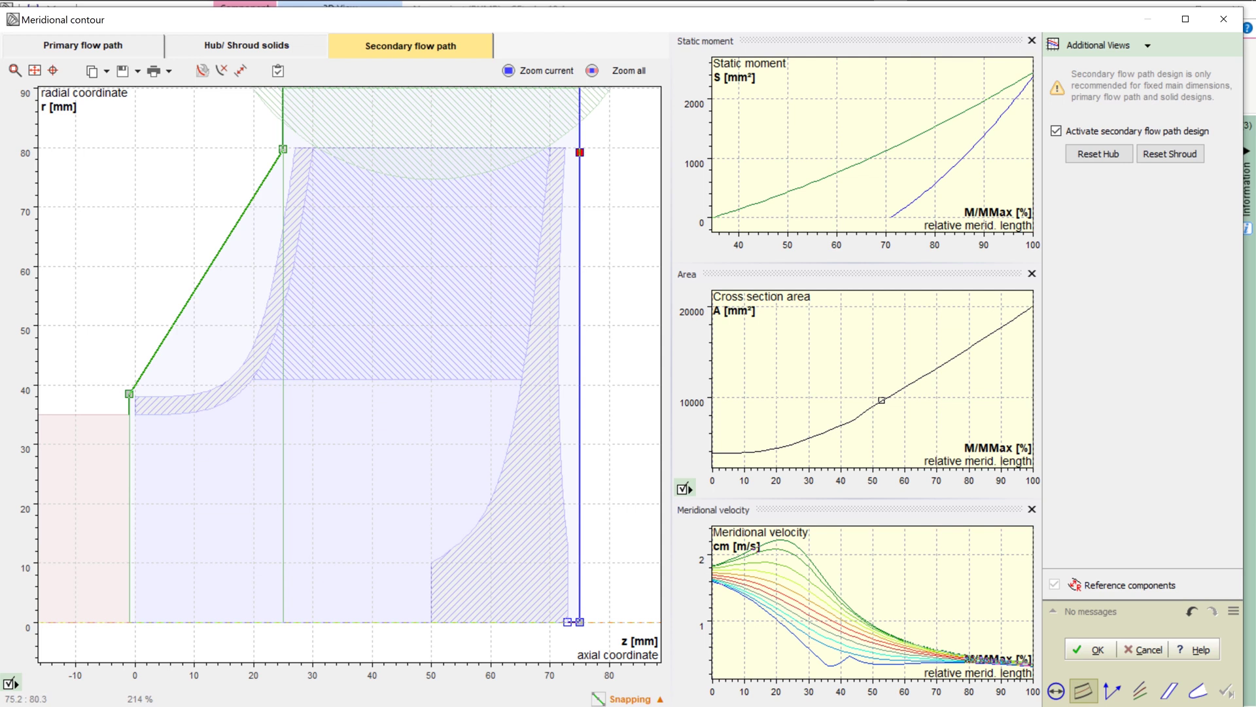
right_click(154, 360)
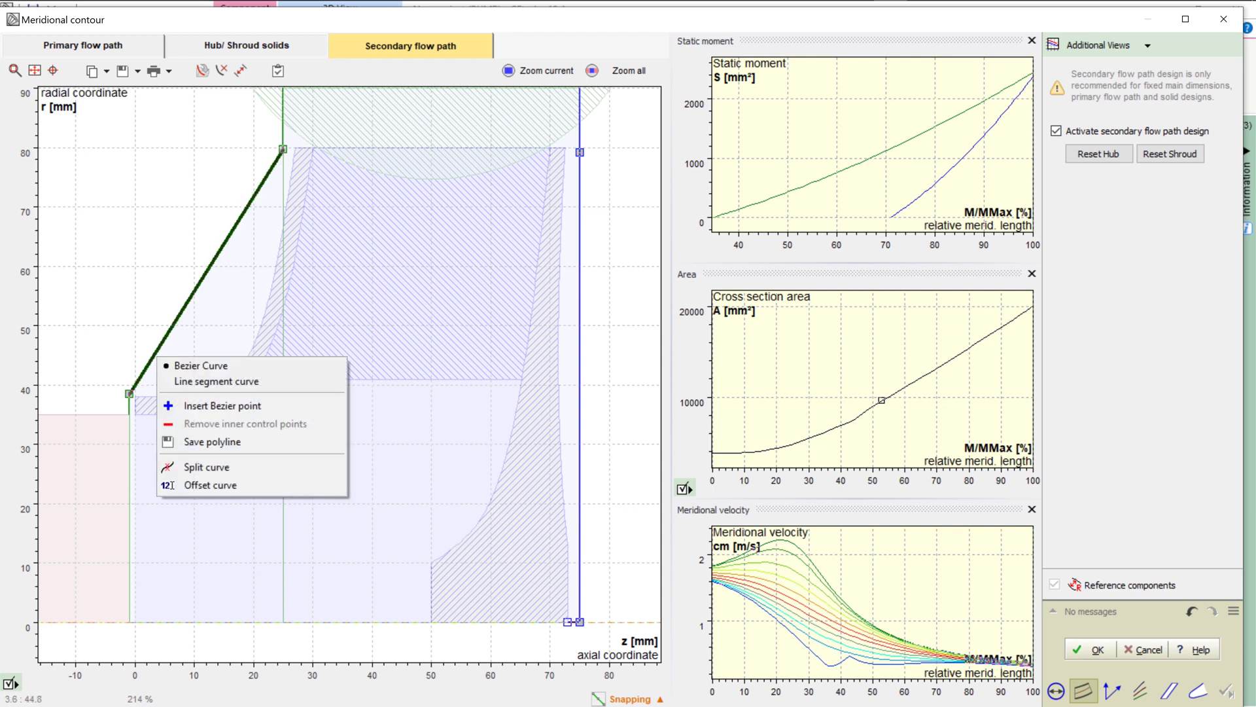
click(196, 467)
drag(154, 355, 193, 393)
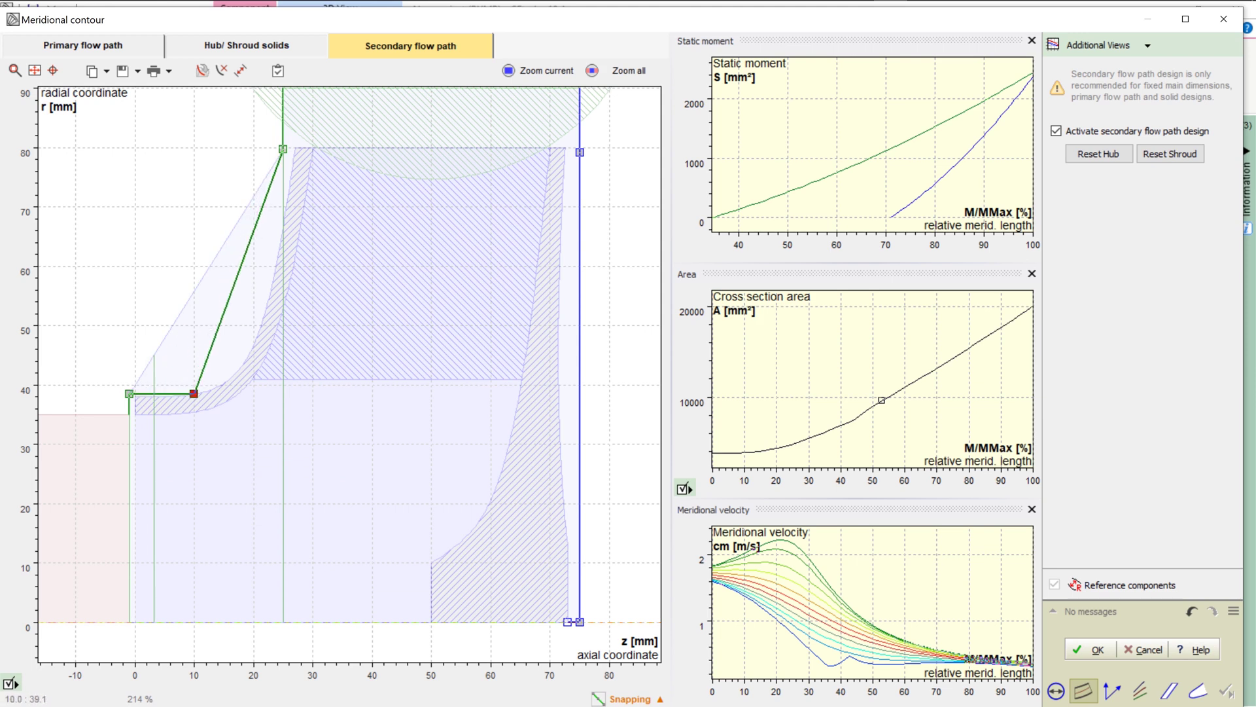
Step: Move the split point of the secondary flow path's shroud-side line to about z = 8 mm
right_click(131, 314)
click(184, 341)
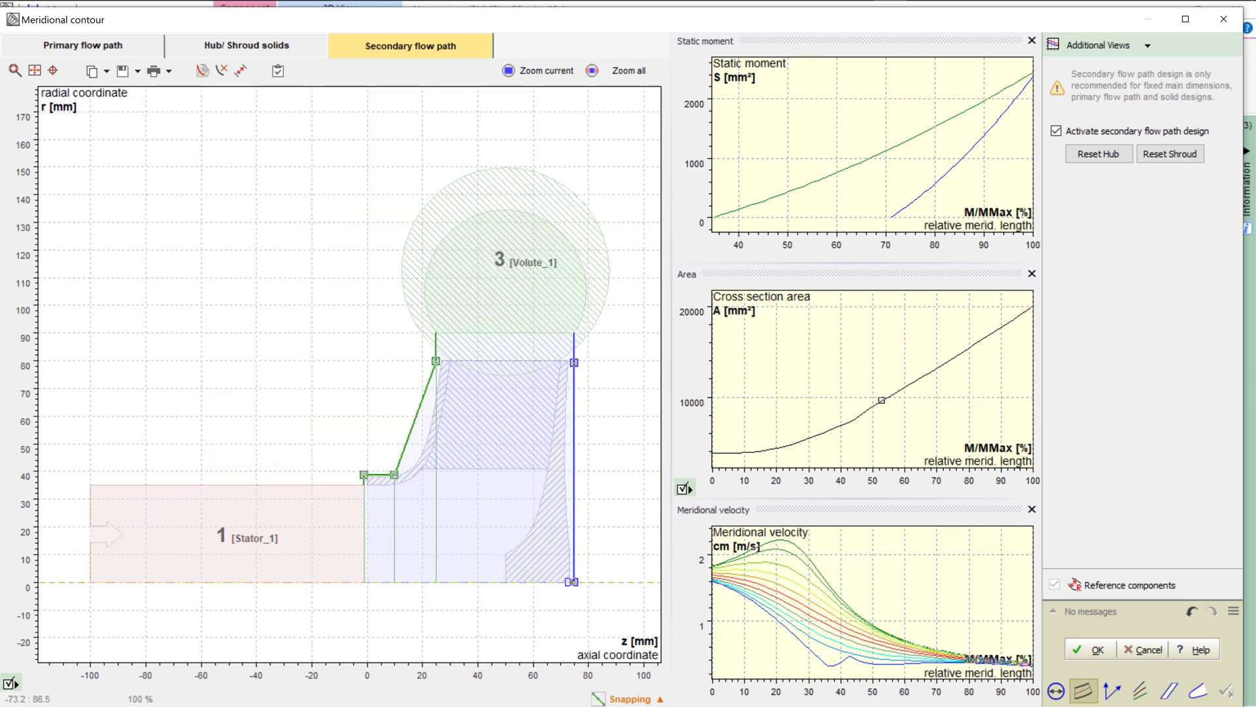
right_click(166, 343)
click(223, 354)
drag(343, 463, 416, 502)
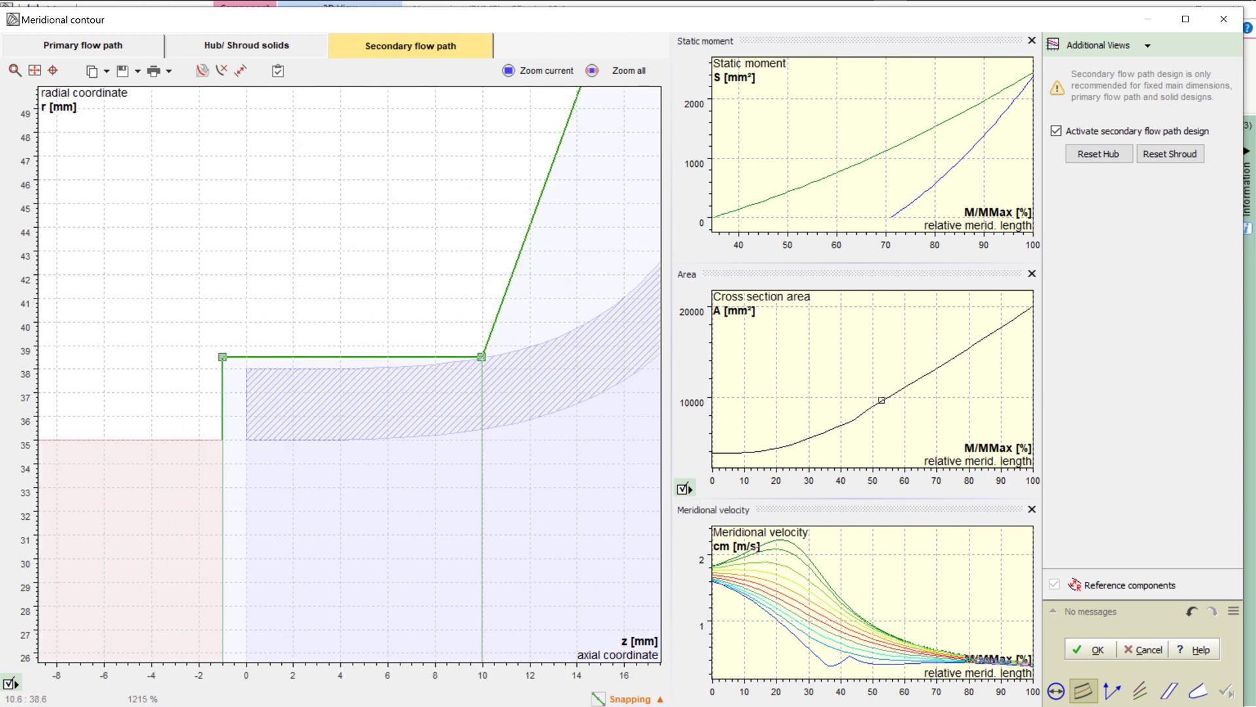
drag(482, 357, 434, 357)
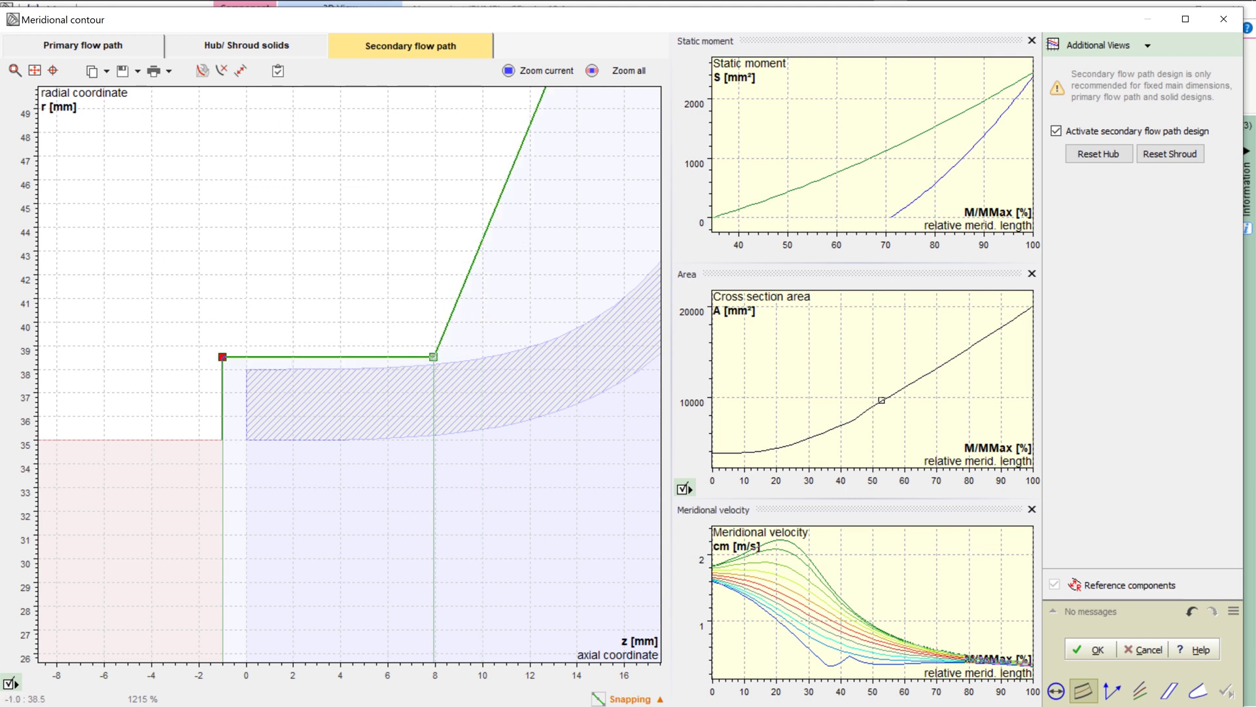
Step: Raise both ends of the secondary flow path's horizontal shroud-side line to about r = 39 mm
mouse_move(223, 357)
mouse_down()
mouse_move(223, 339)
mouse_move(223, 357)
mouse_up()
scroll(426, 363, up, 2)
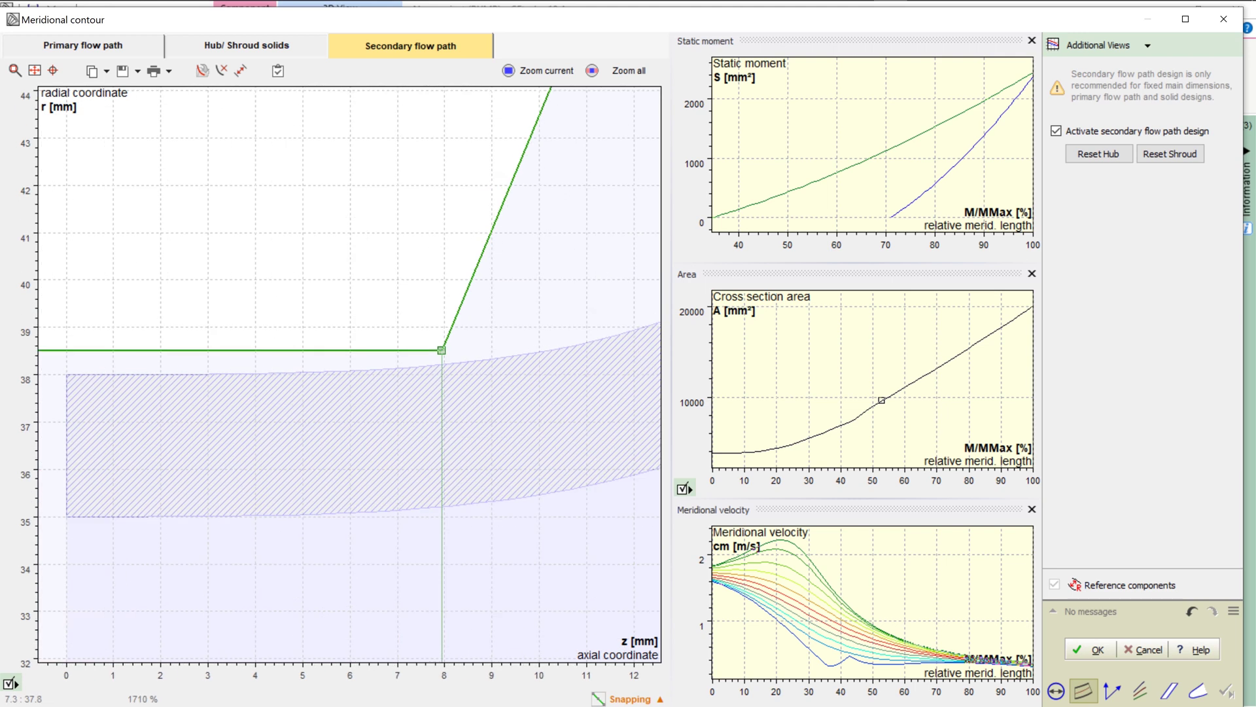
right_drag(307, 271, 402, 229)
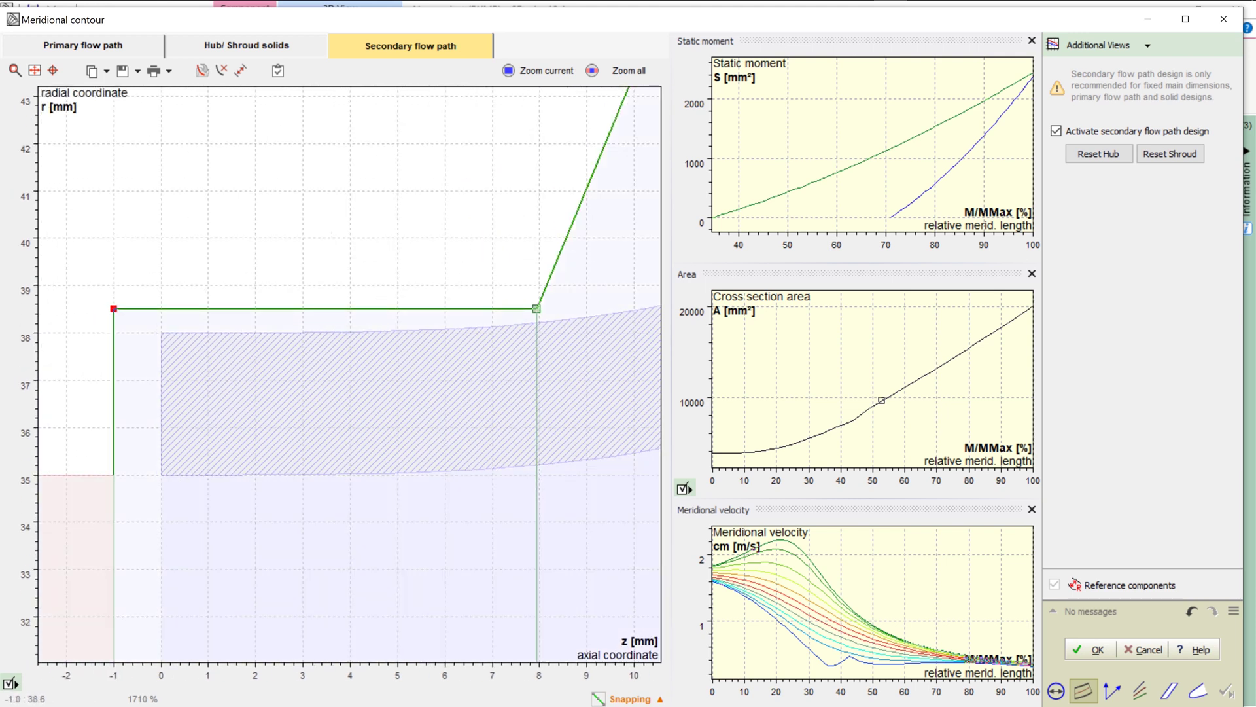
drag(114, 308, 113, 284)
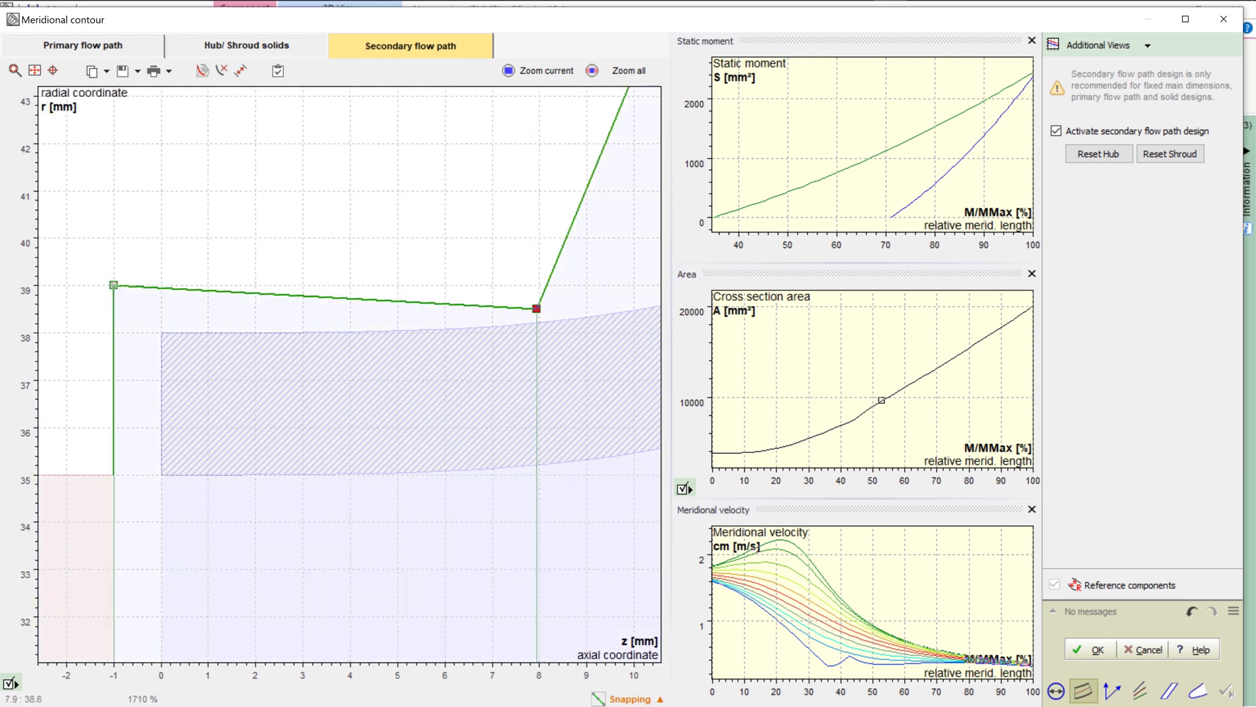
drag(536, 308, 536, 285)
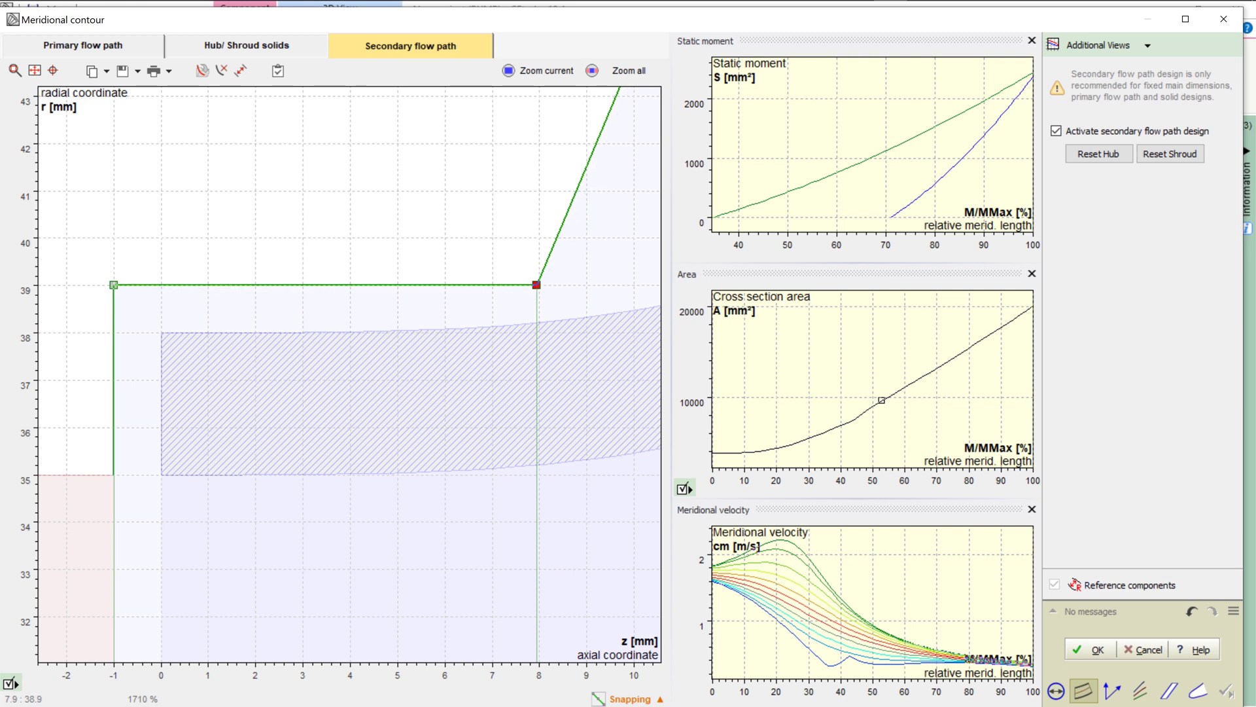
Step: Set the shroud-side split point's axial position to exactly z = 8 mm and accept the meridional contour
right_click(536, 285)
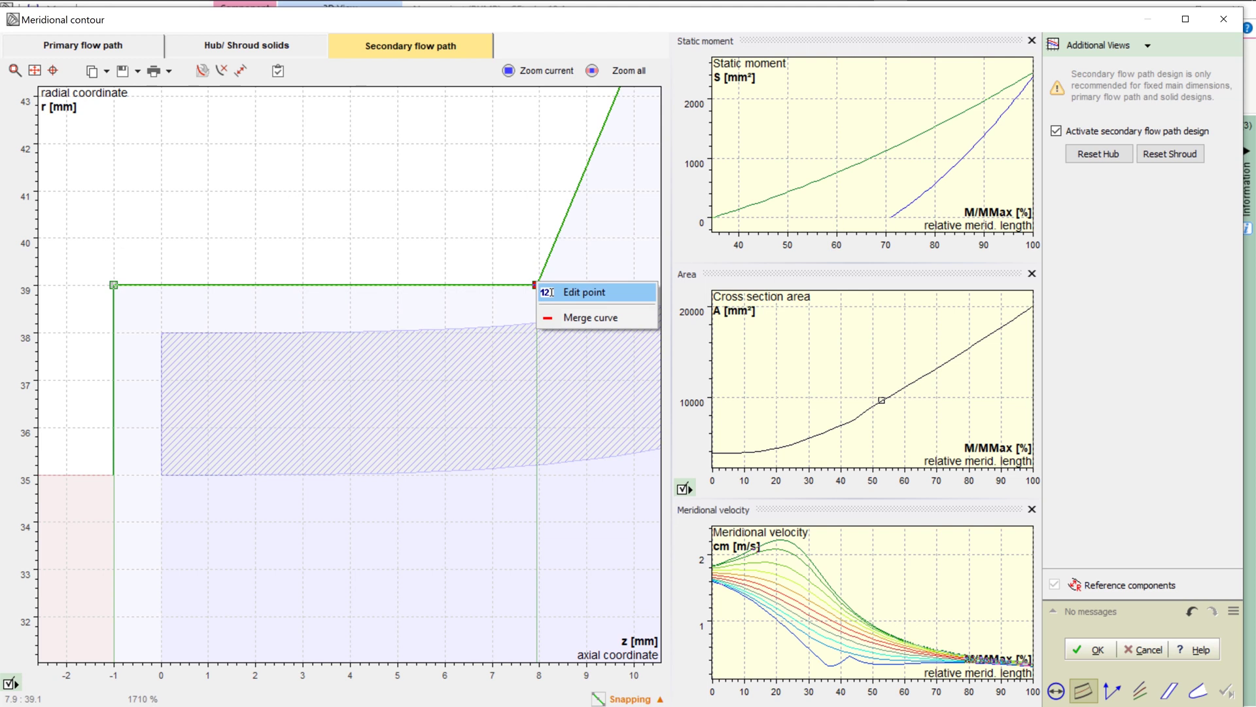
click(553, 290)
text(8)
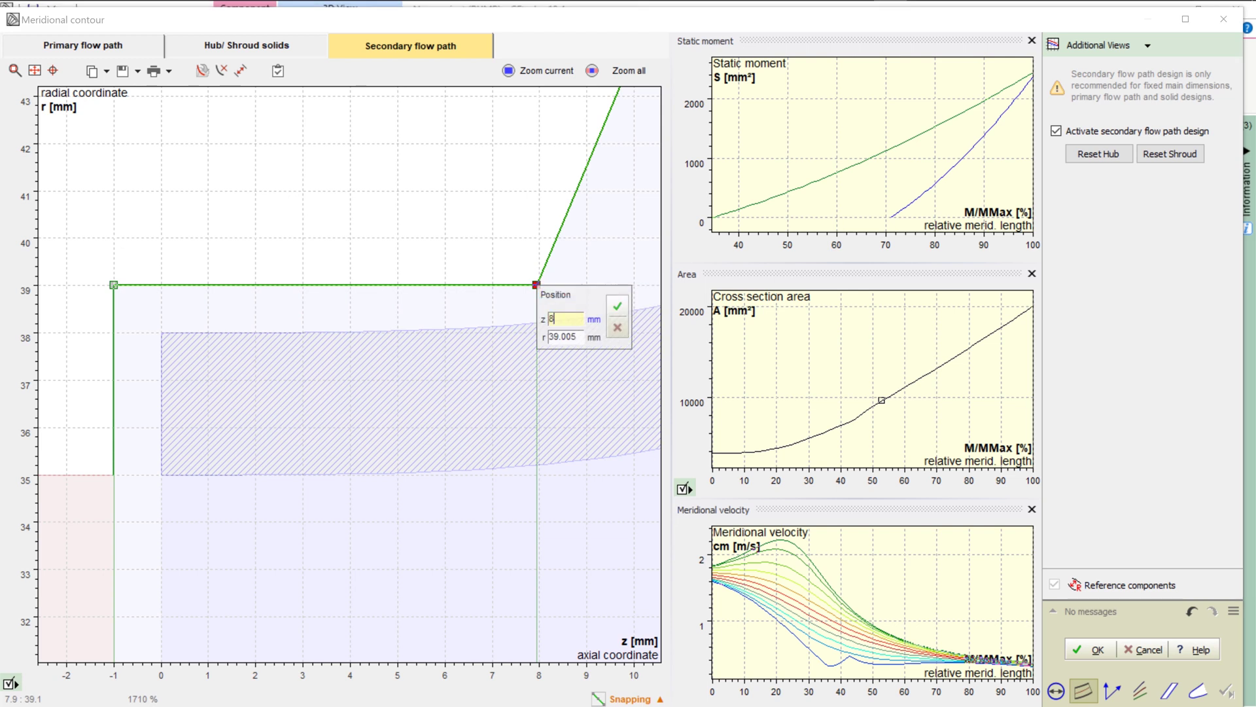
click(618, 306)
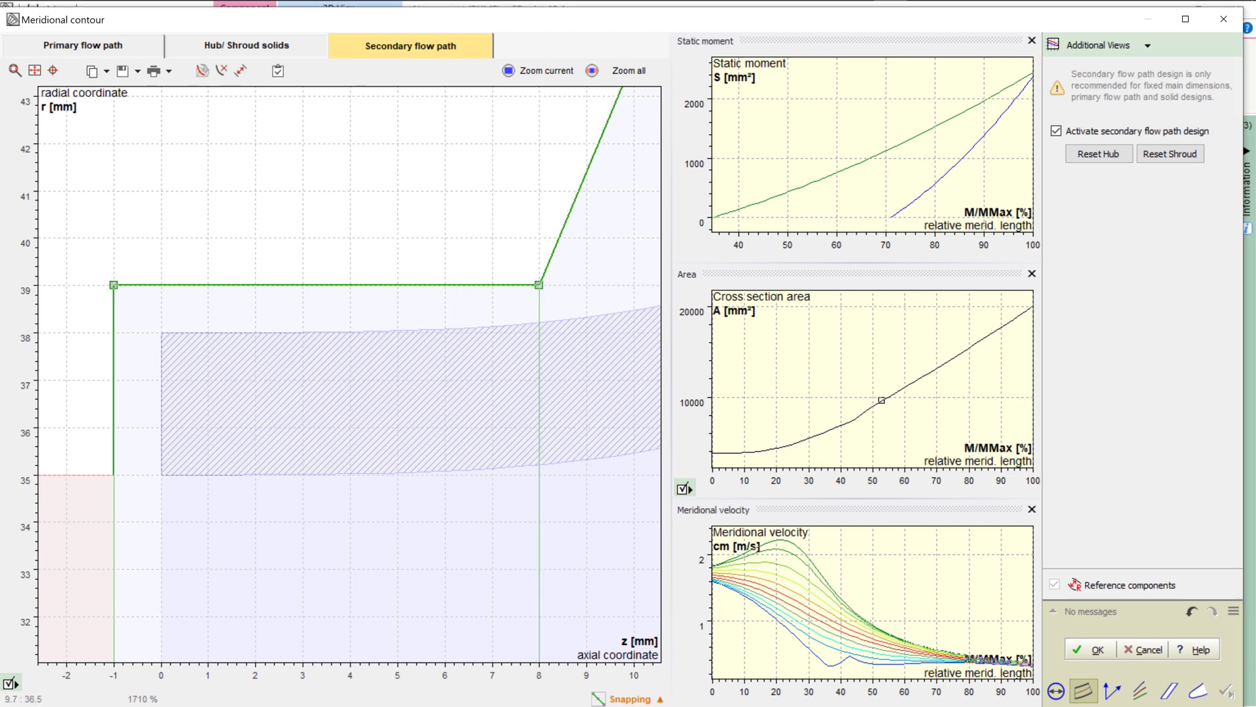
click(1092, 649)
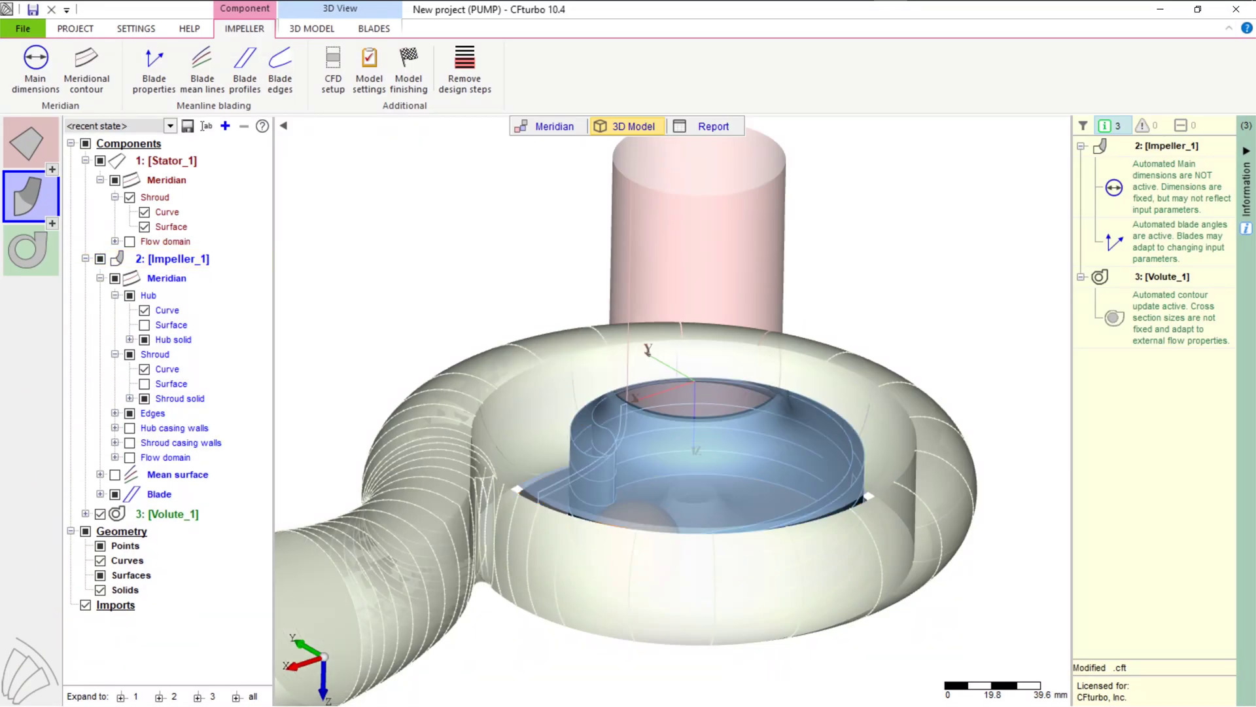
Step: Save the pump project as a CFturbo data file named "WWP nq38" in the WWP nq38 folder
click(23, 28)
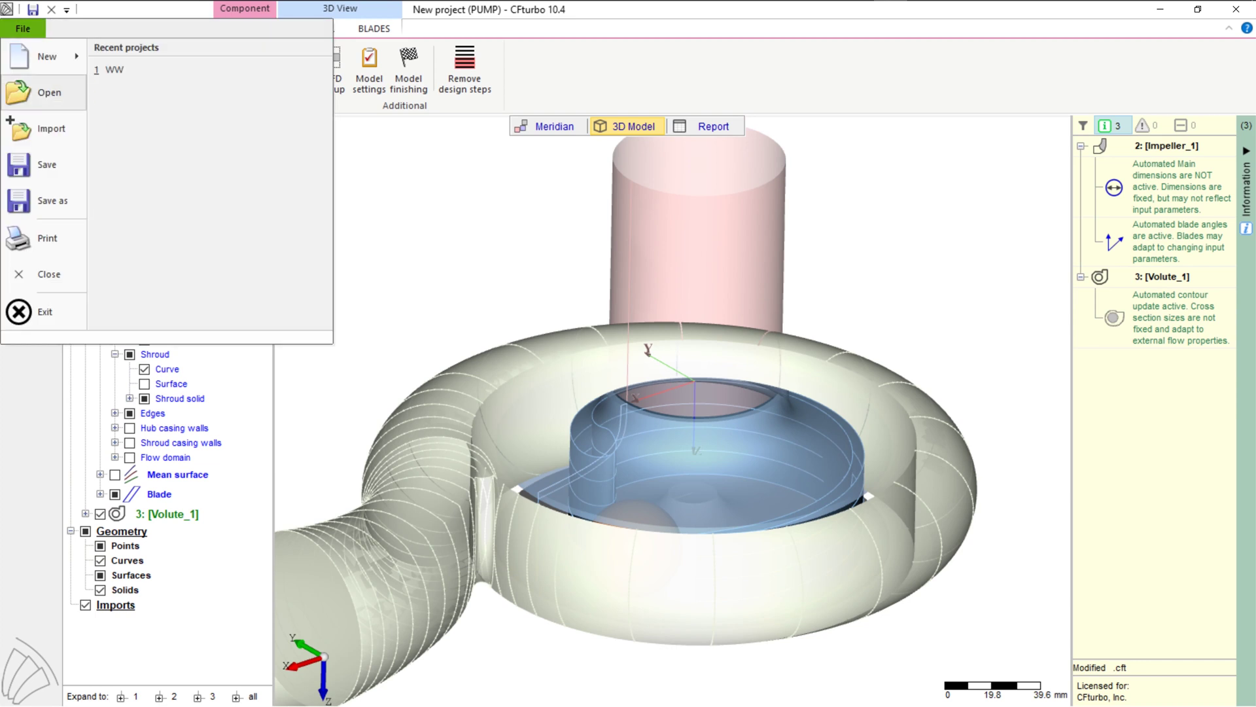
click(46, 200)
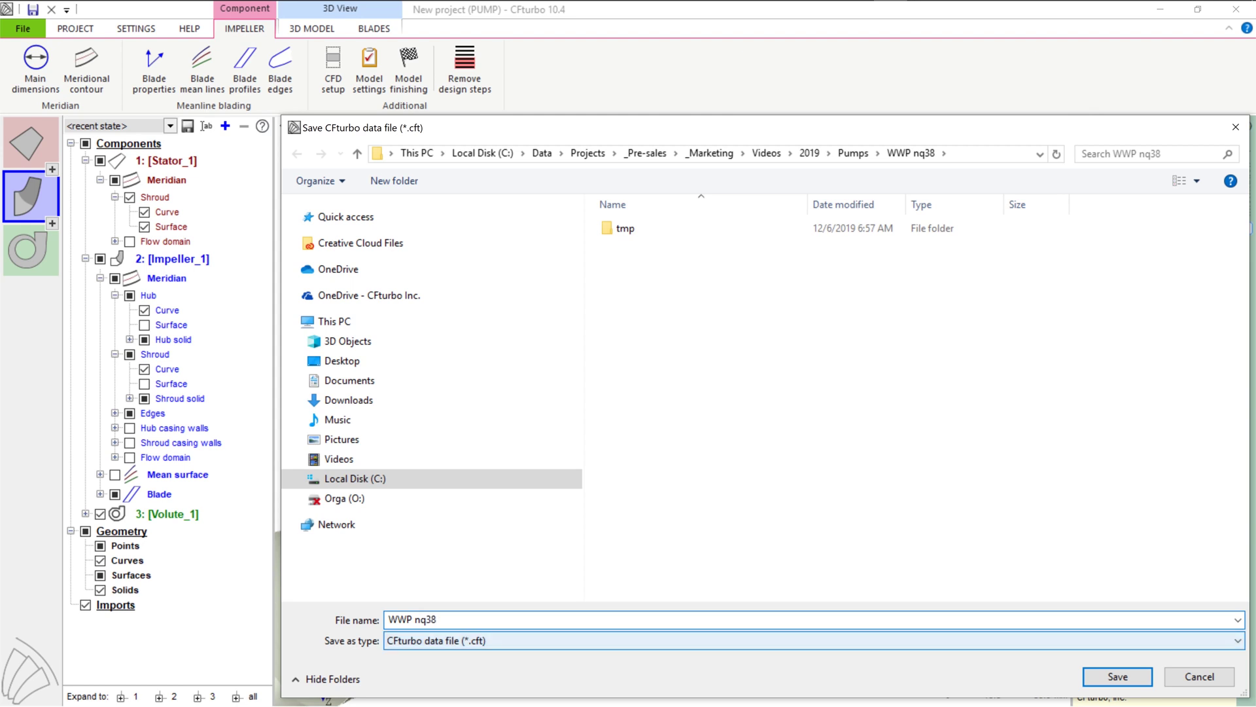
key(Return)
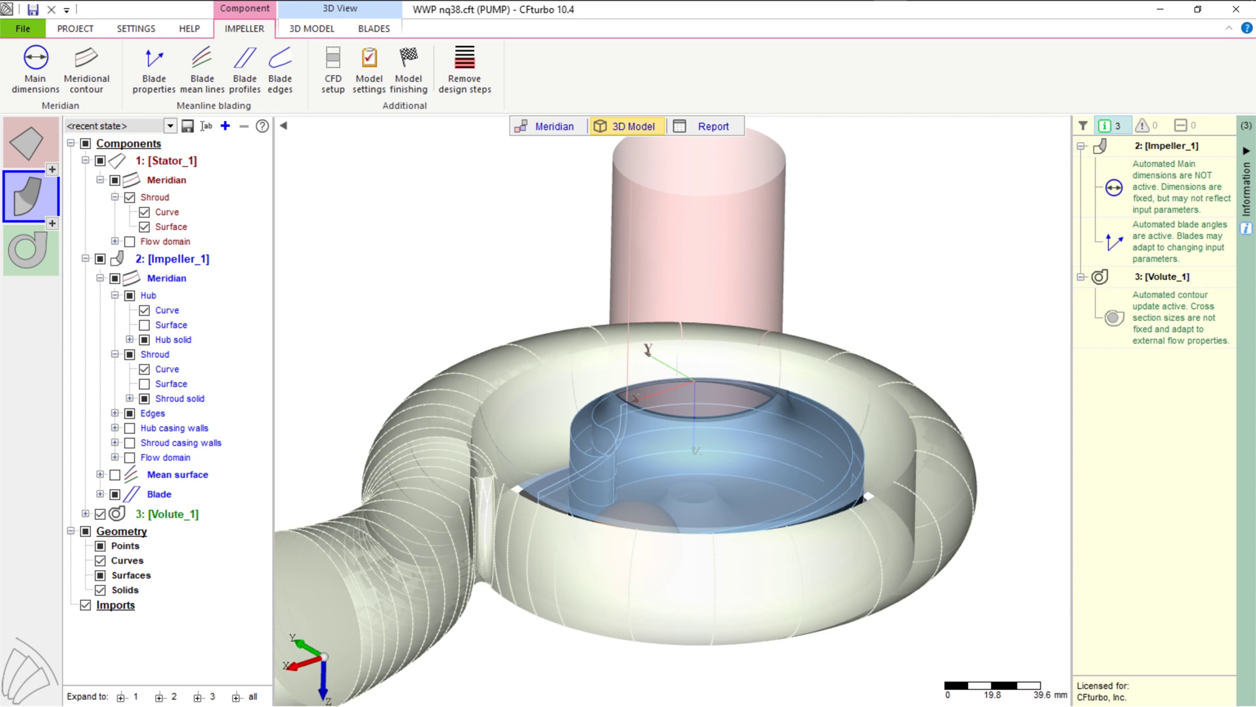
Step: Set up a project export to Simerics including all components: stator, impeller and volute
click(75, 28)
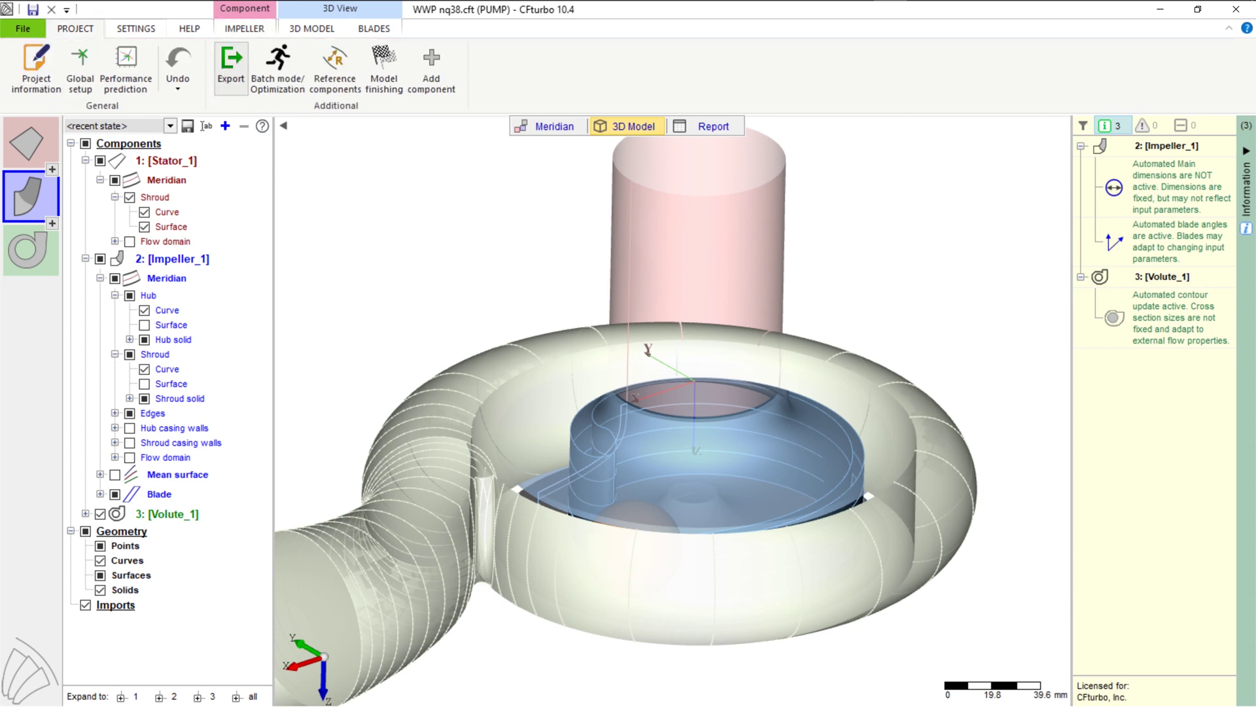
click(231, 66)
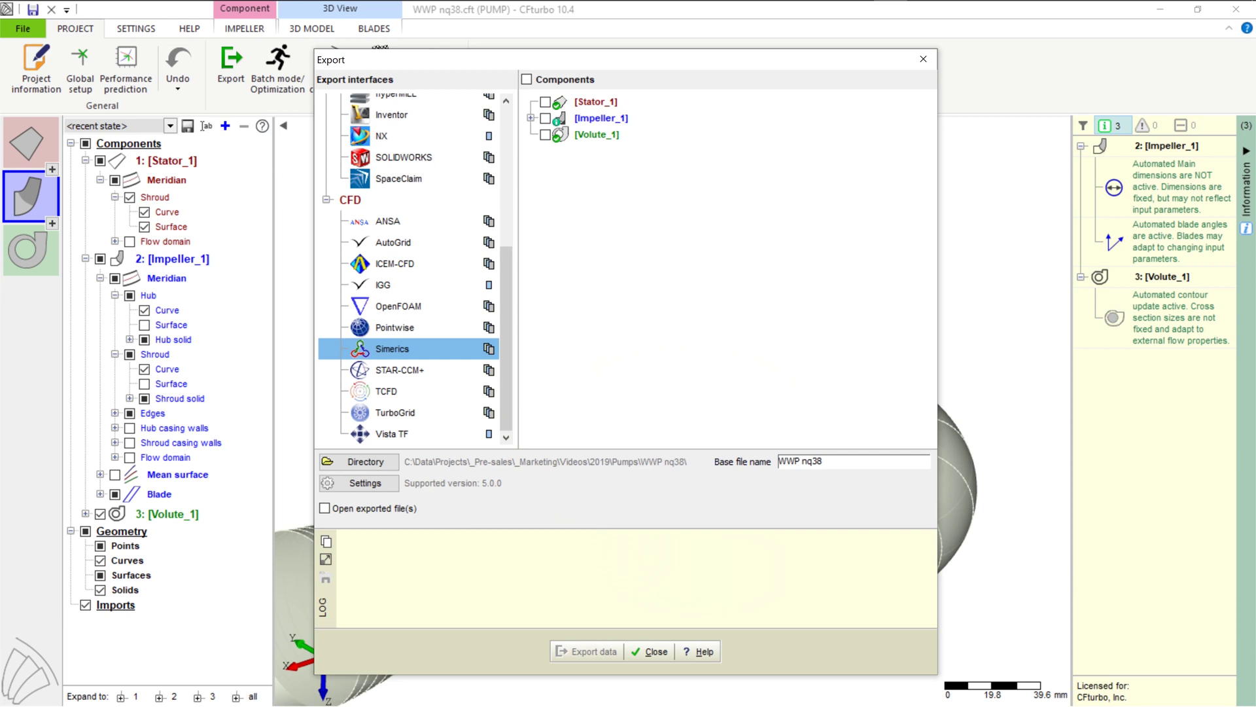
click(526, 79)
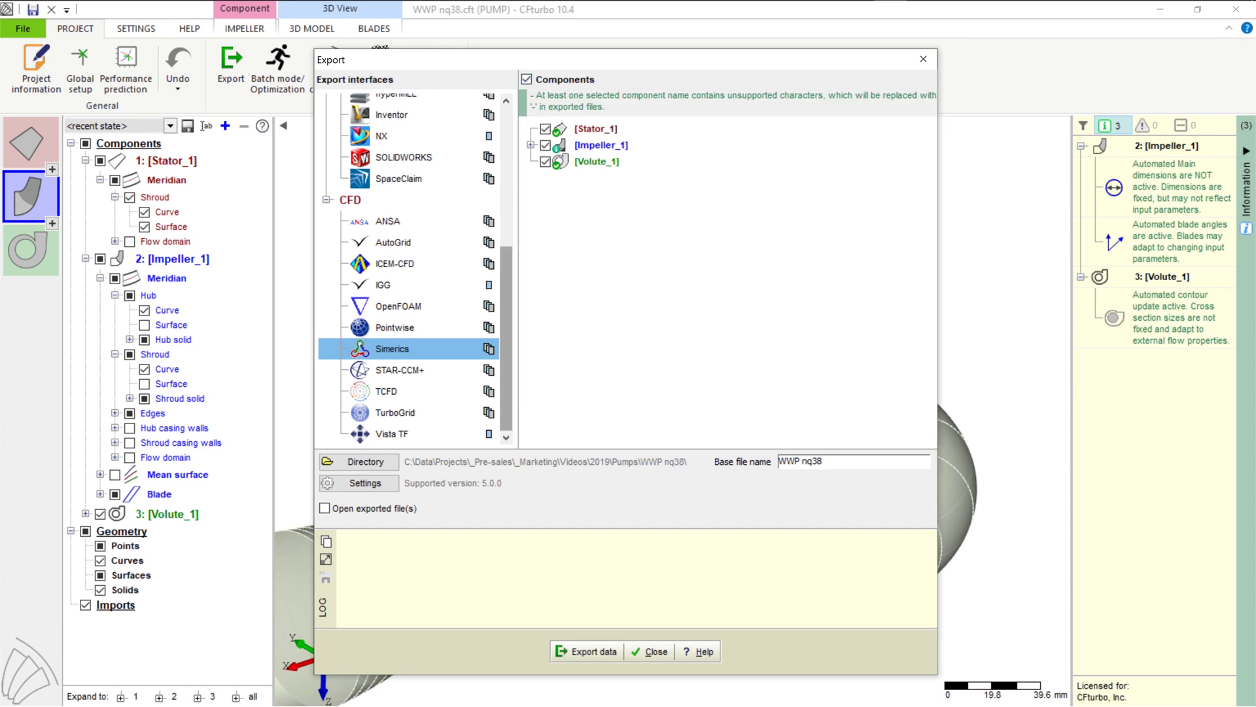
drag(506, 338, 506, 199)
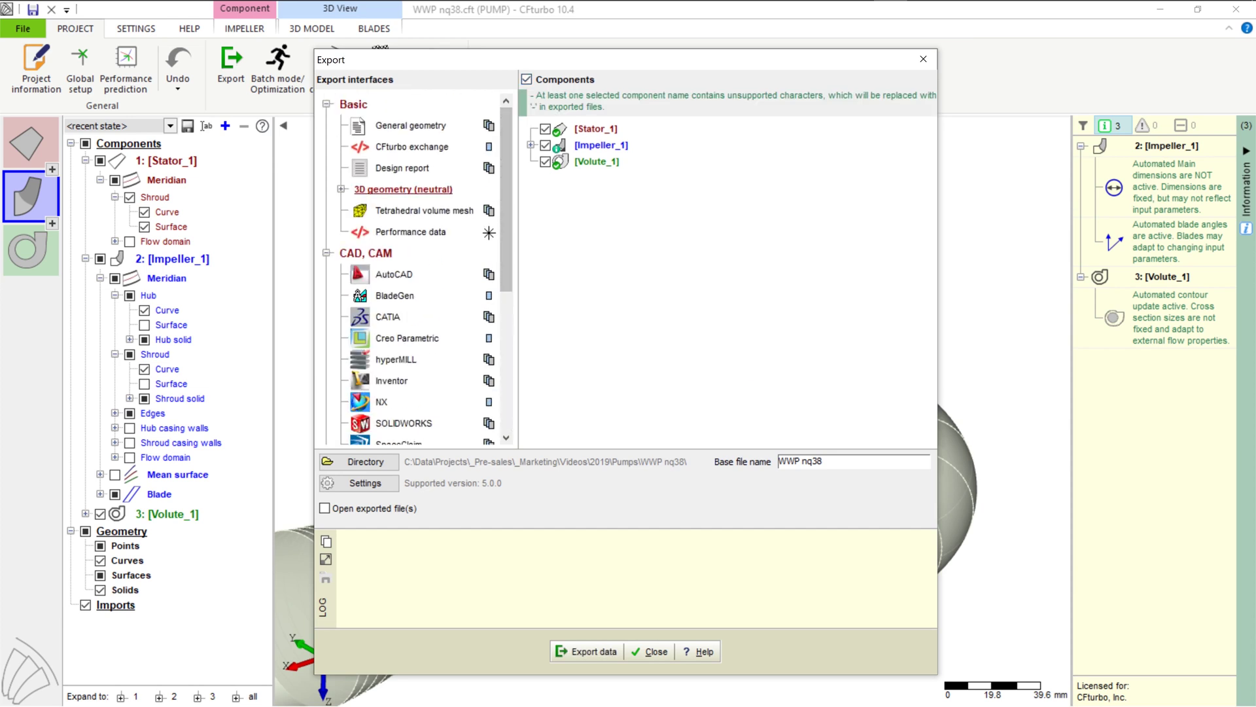
click(341, 189)
scroll(412, 268, down, 6)
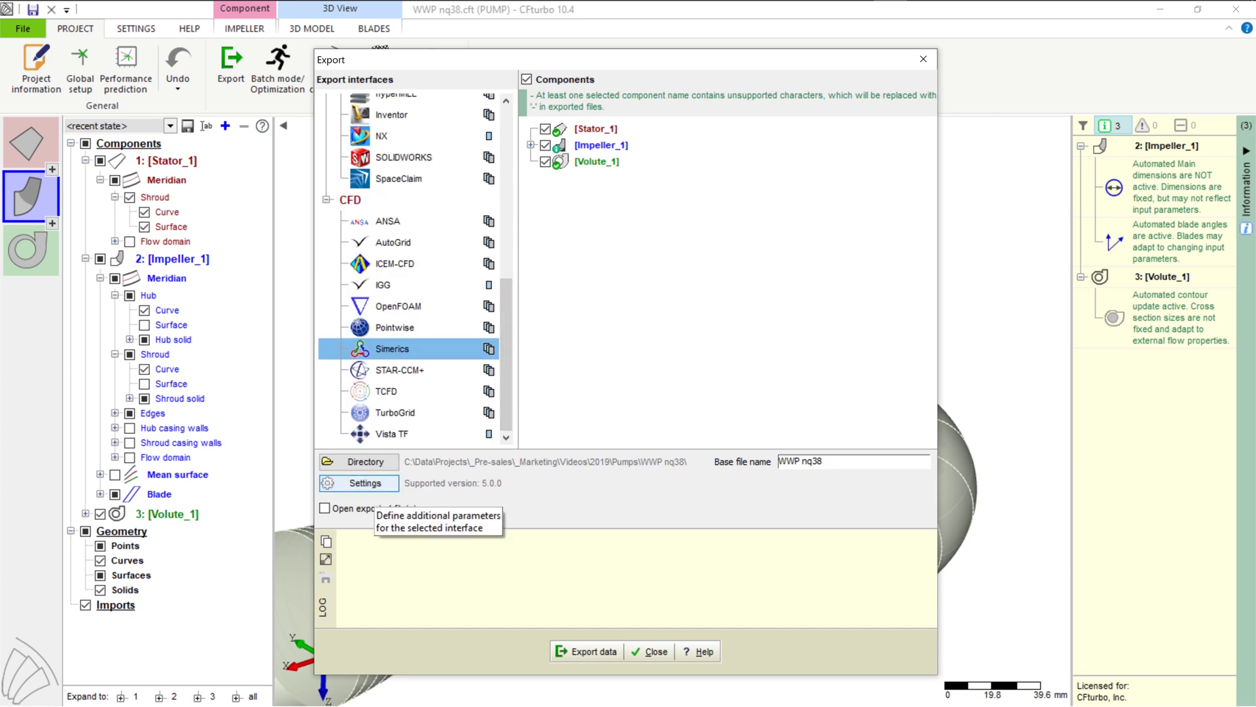
Step: Review the mesh and solver parameters of the Simerics export interface
click(365, 483)
click(627, 242)
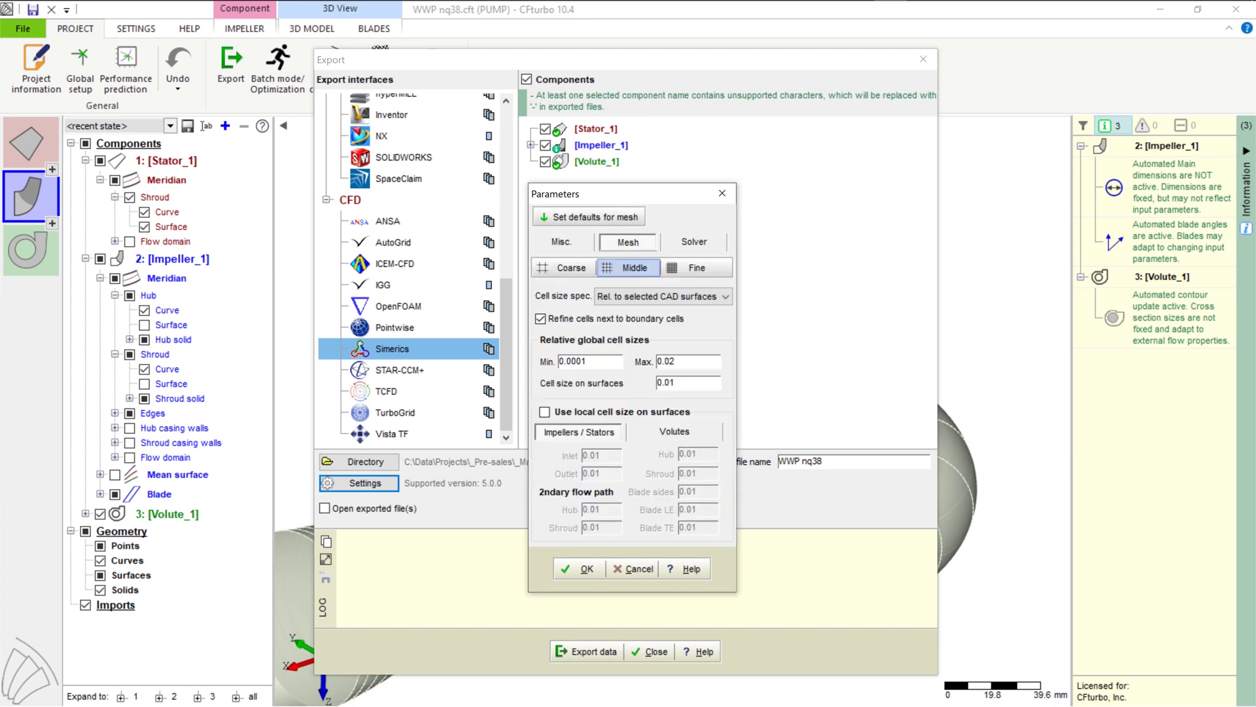
click(694, 242)
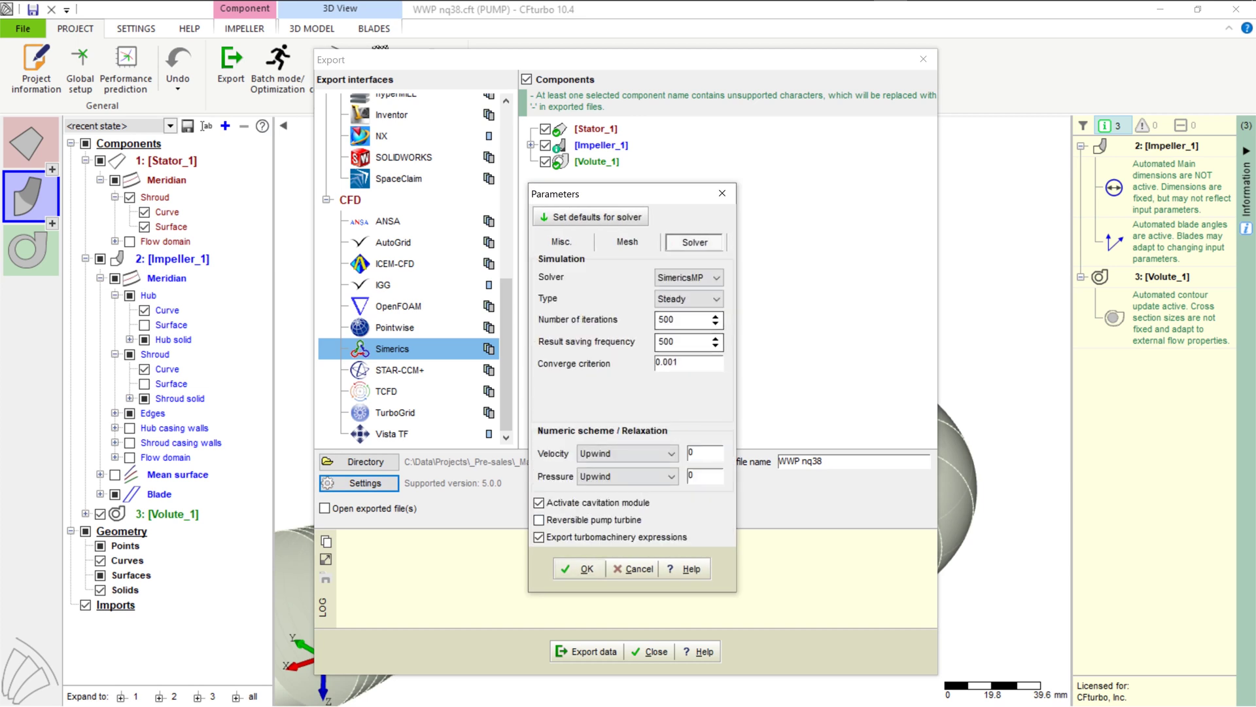
click(580, 568)
Step: Export the pump to Simerics with automatic opening of the exported files enabled, and close the export dialog
click(325, 508)
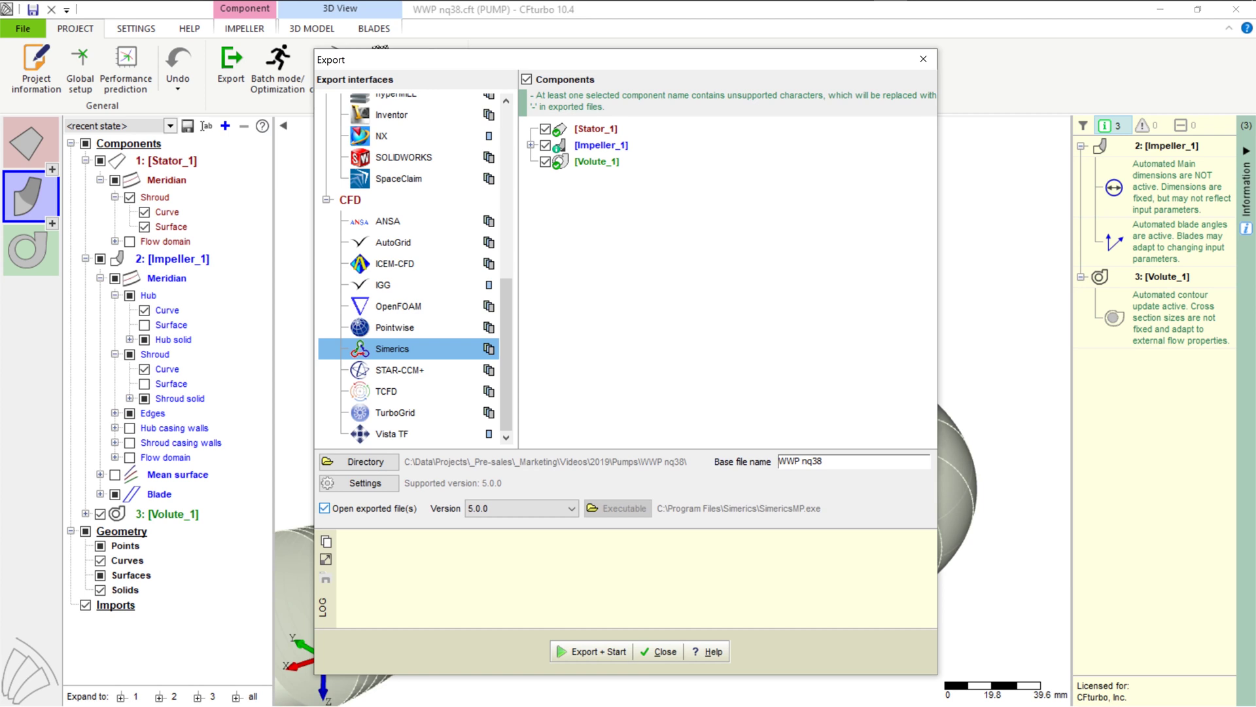
click(592, 651)
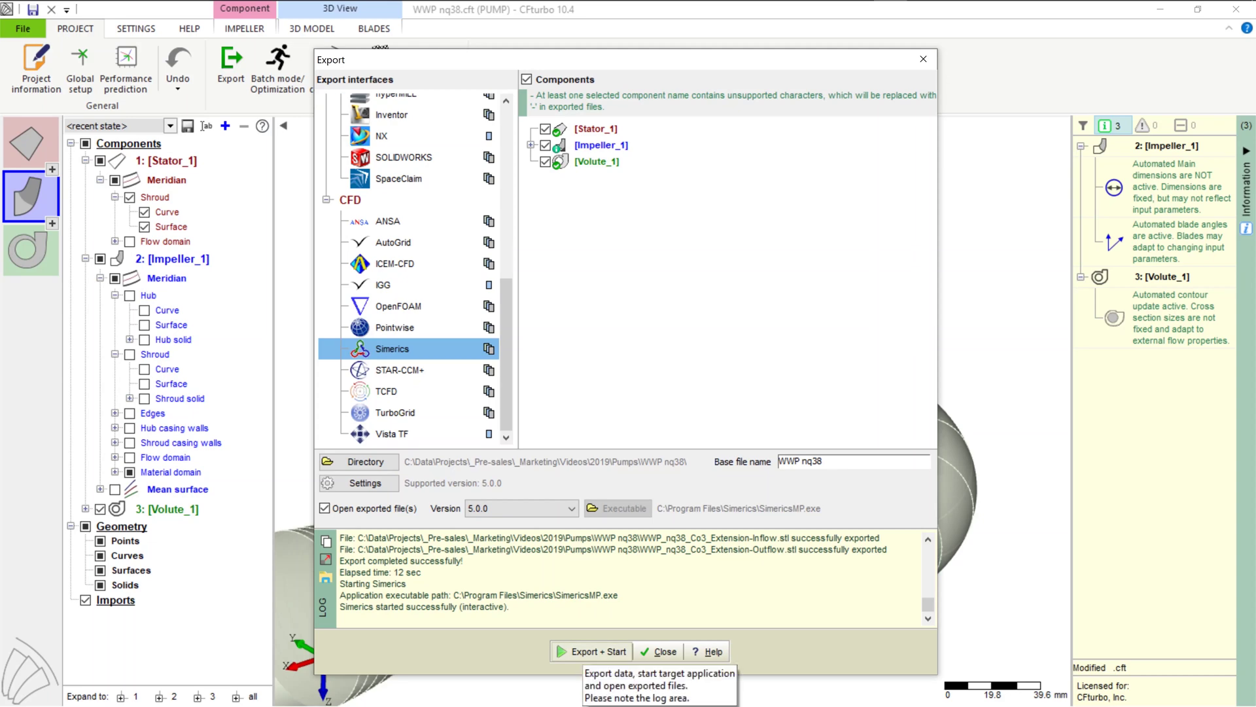
click(659, 651)
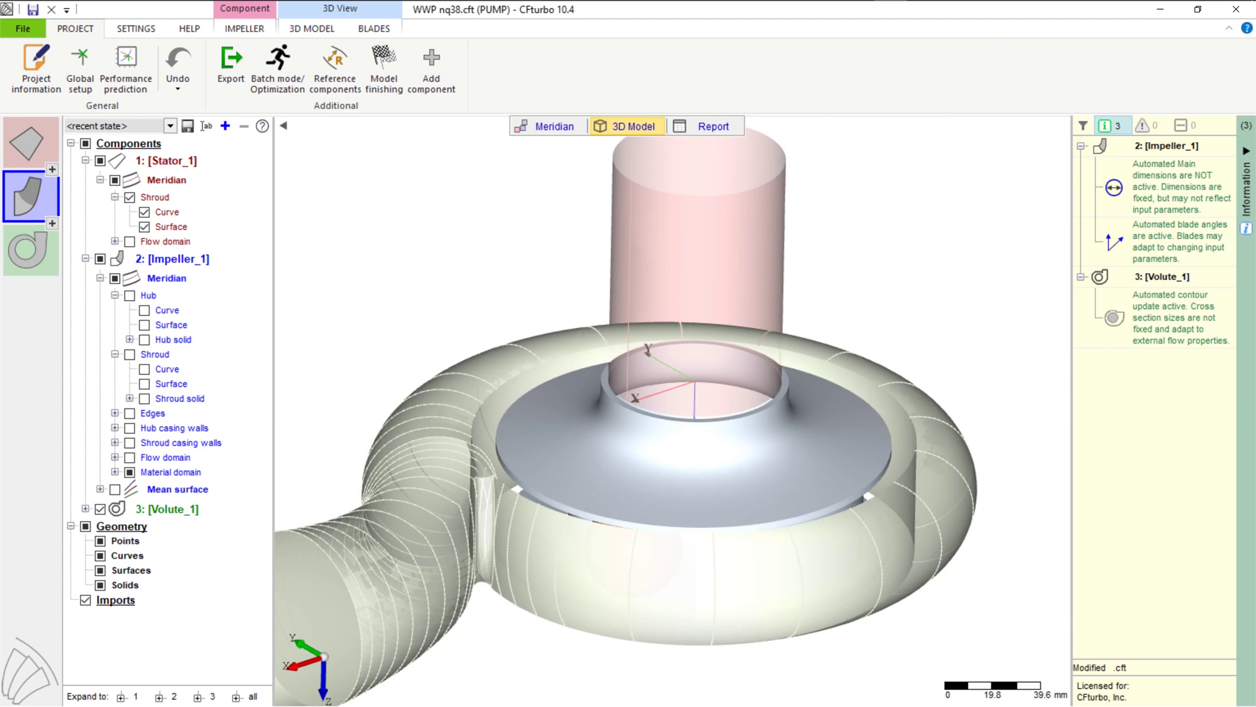
Step: Switch to Simerics MP and inspect the imported pump geometry and its common physics modules
mouse_move(992, 17)
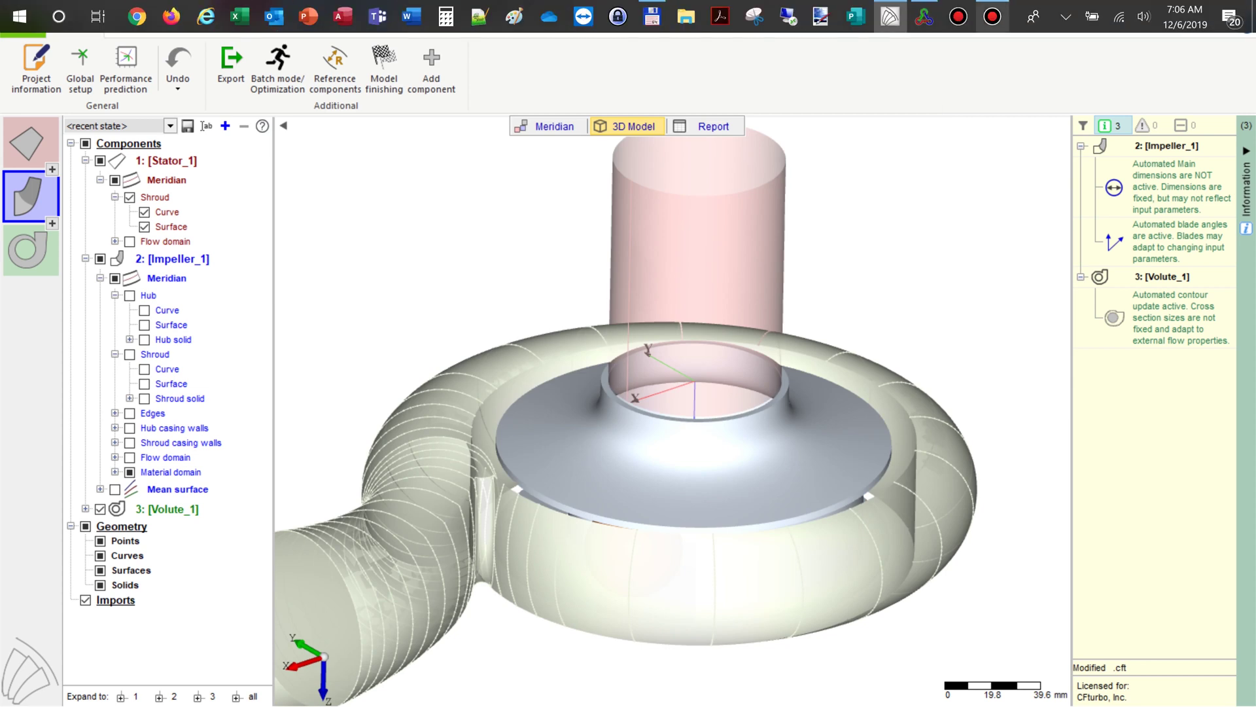
click(924, 17)
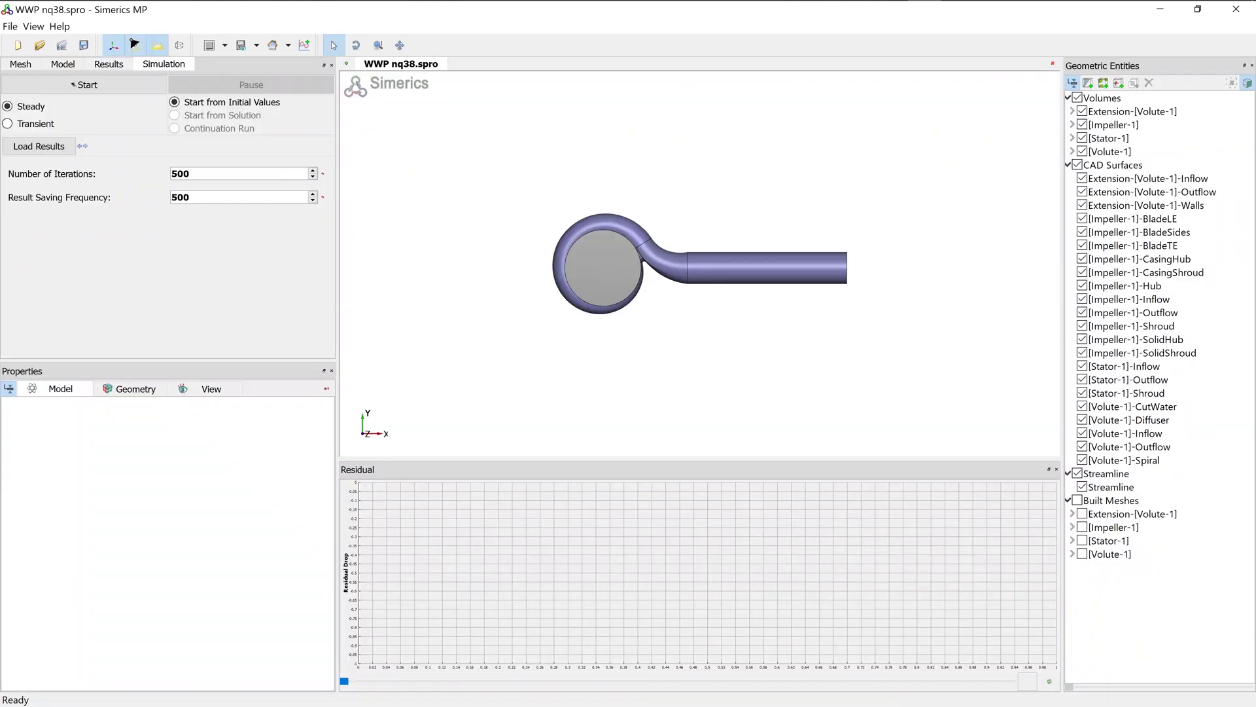
middle_drag(700, 265, 647, 216)
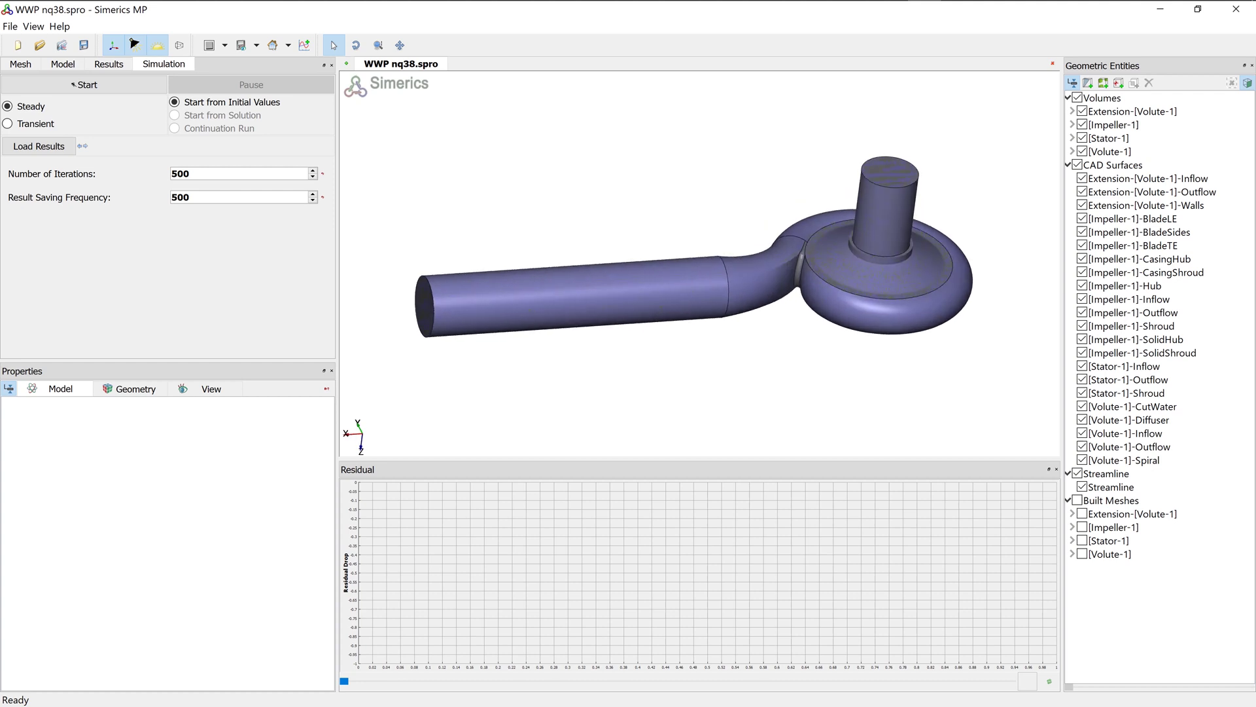
click(62, 64)
click(27, 101)
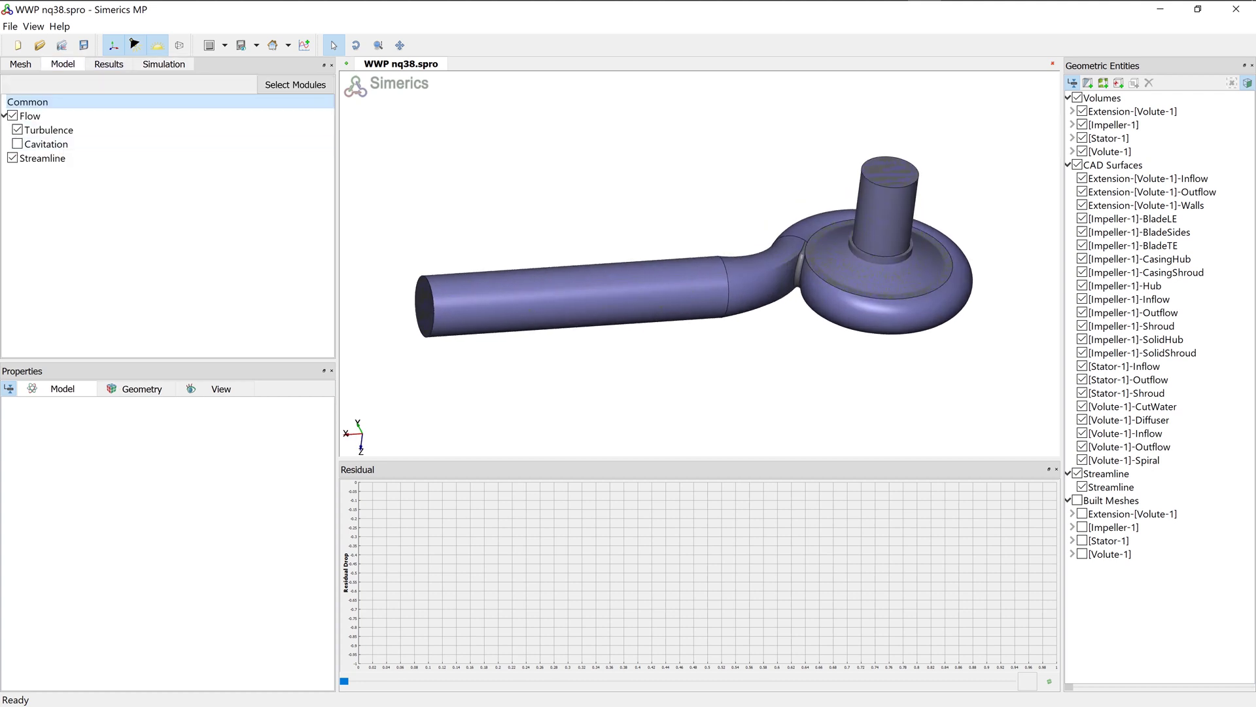
Step: Start the steady simulation from initial values with 500 iterations, saving the project first
click(164, 64)
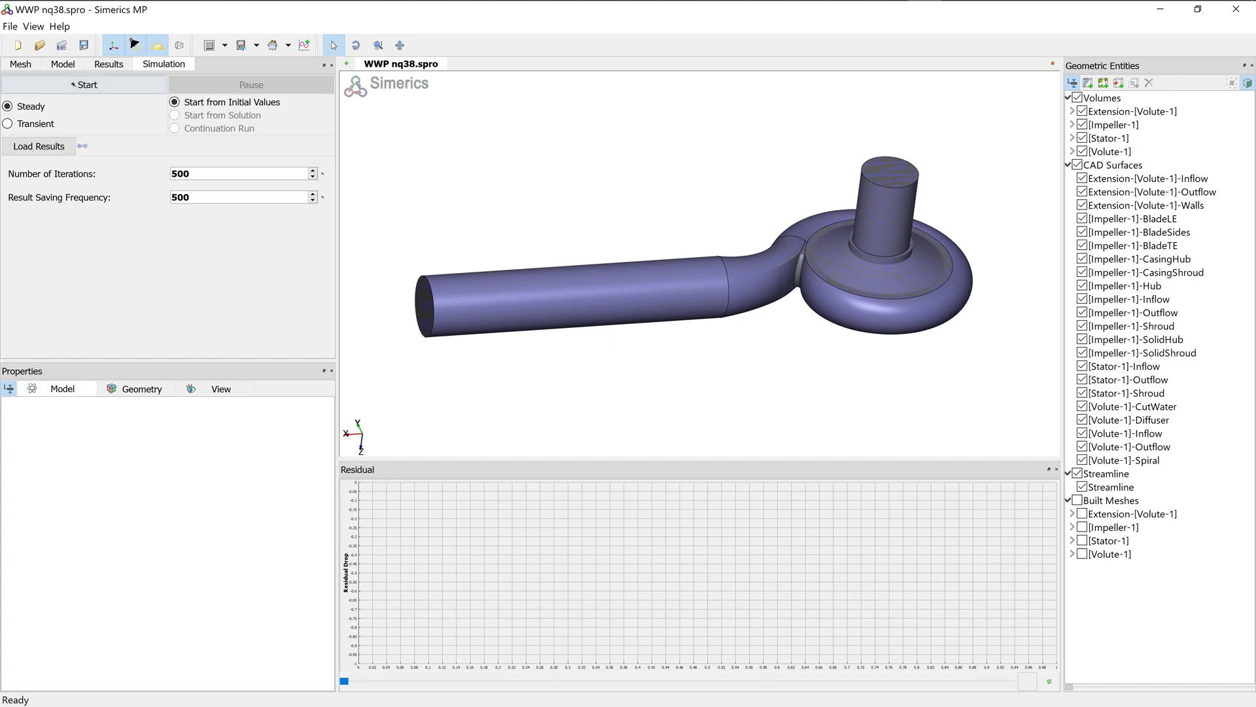
click(84, 84)
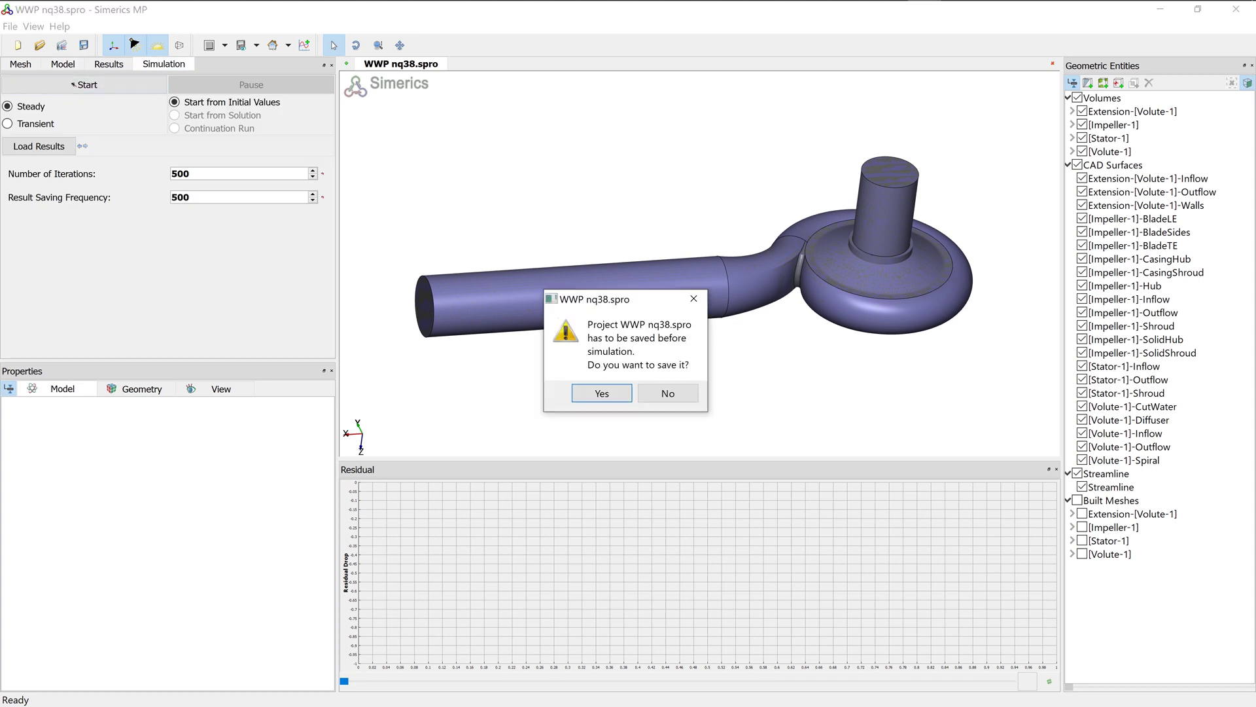
key(Return)
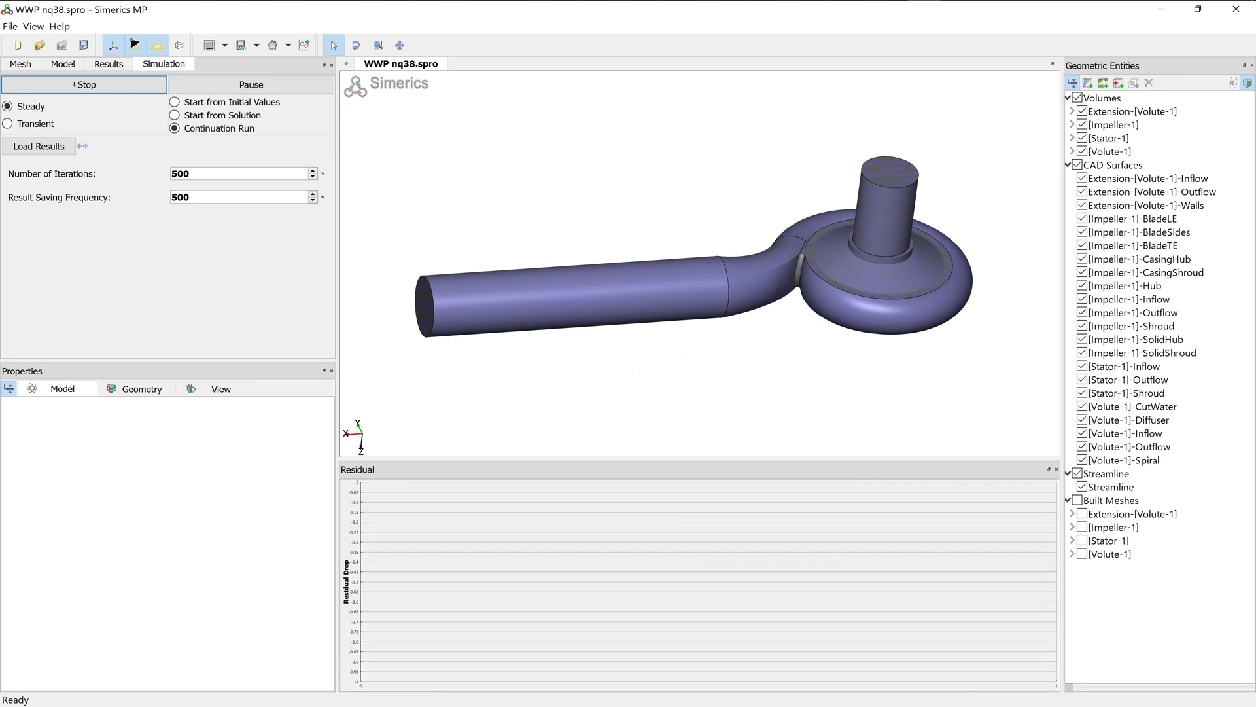
Step: Set the streamlines' animation time size to 0.005
click(1106, 473)
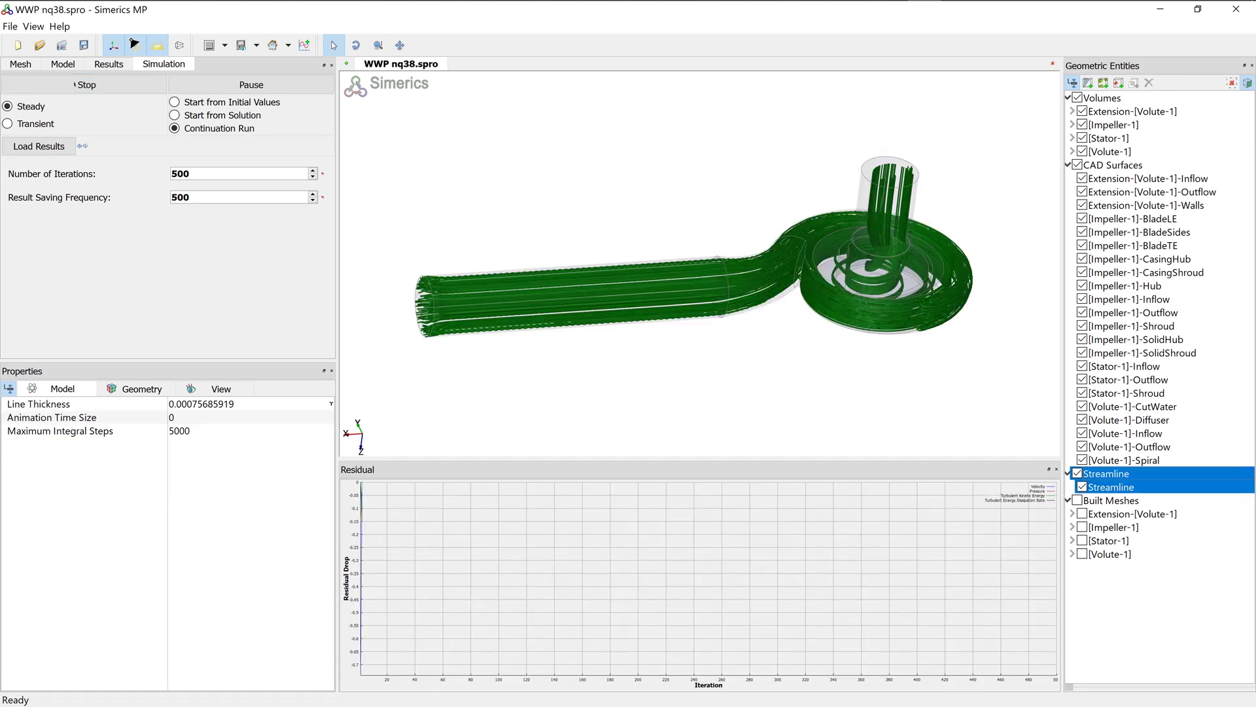
click(246, 417)
text(.005)
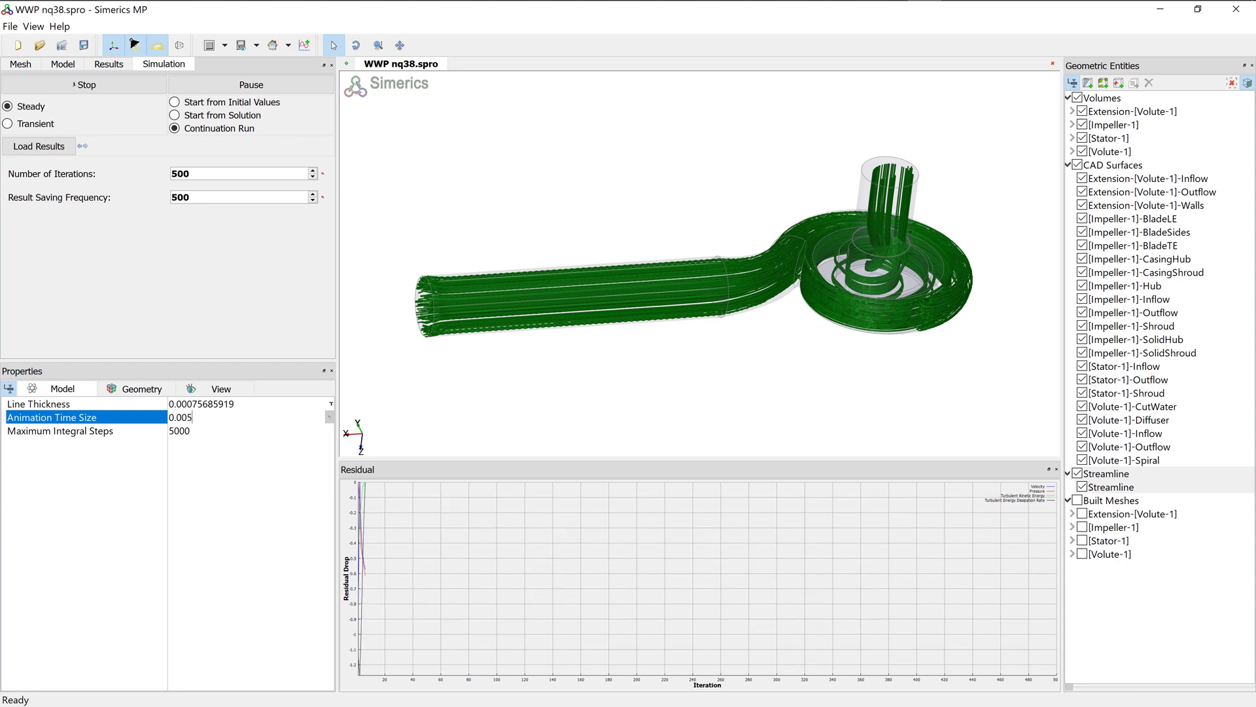
Step: Display the flow pressure as the result variable to colour the streamlines
click(109, 64)
click(328, 82)
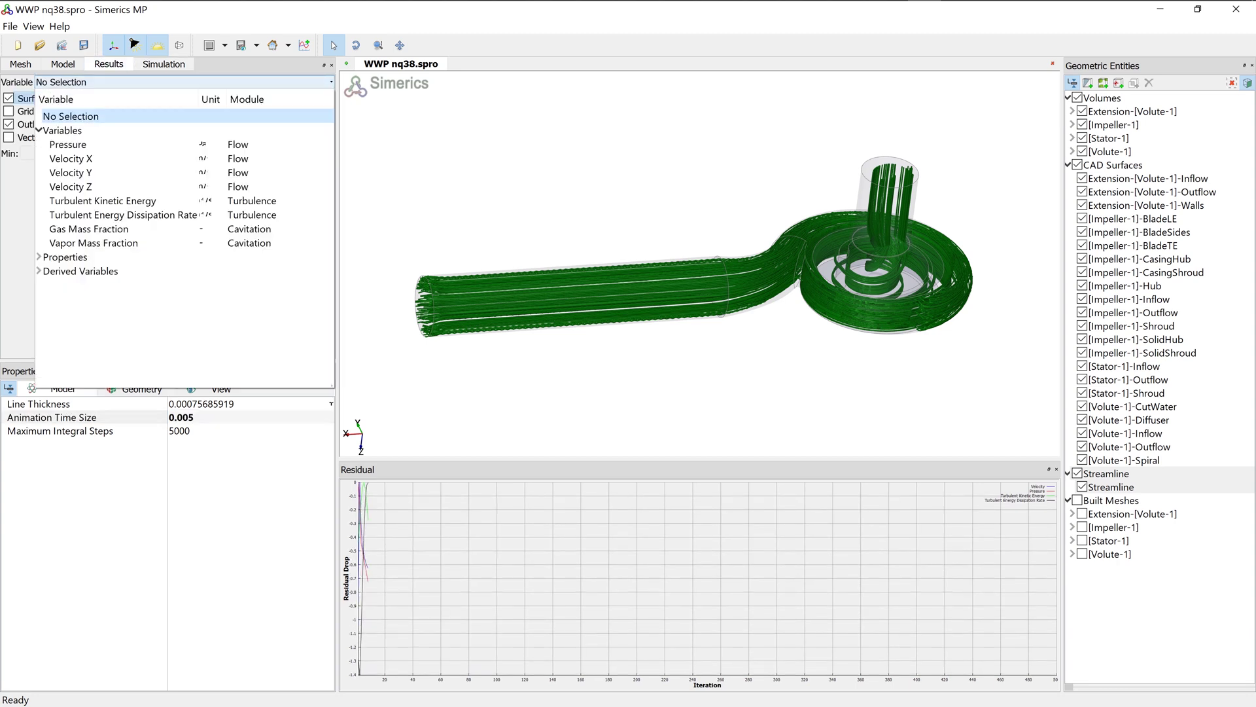
click(68, 144)
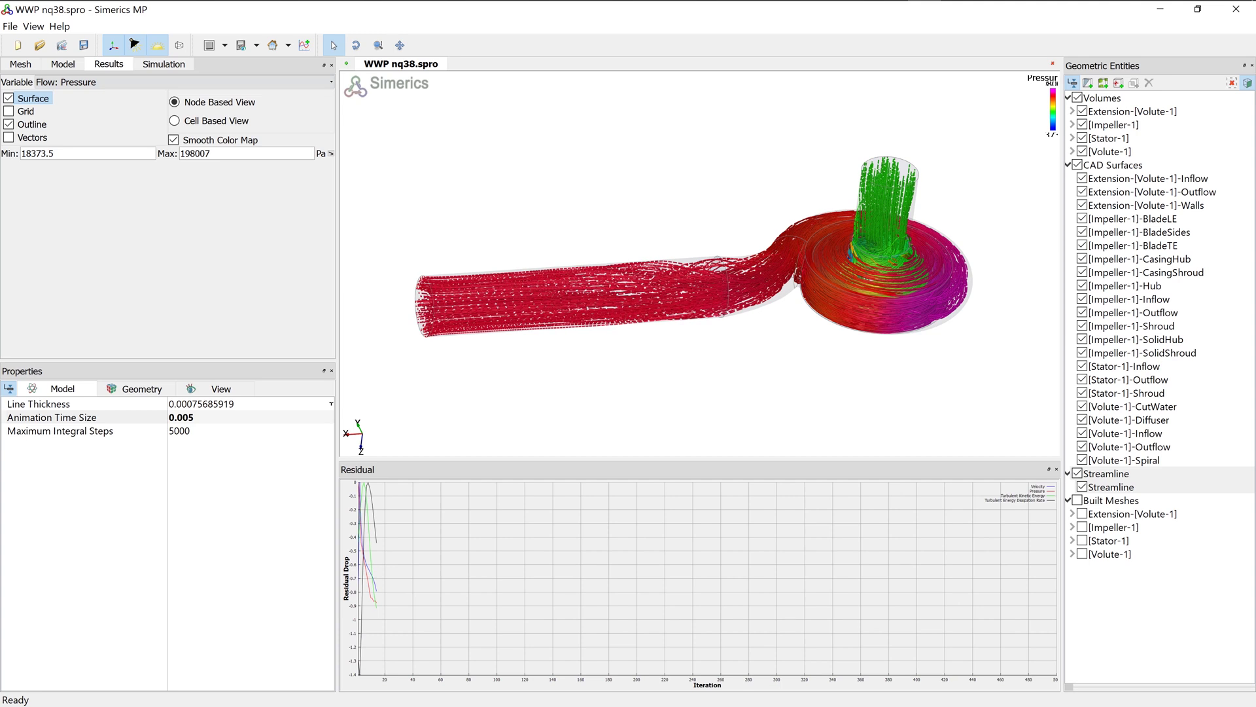
Step: Plot the common head (m) and head, imp1 results of the running simulation together in Plot 1
click(63, 63)
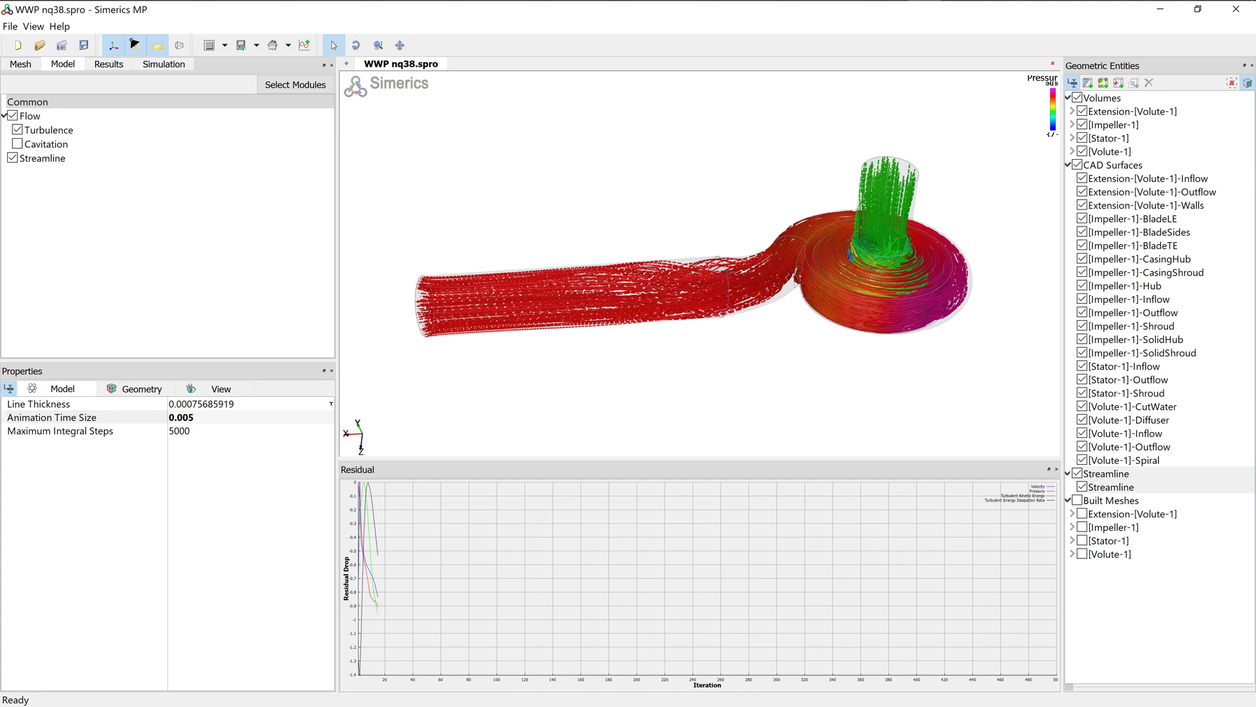
click(28, 101)
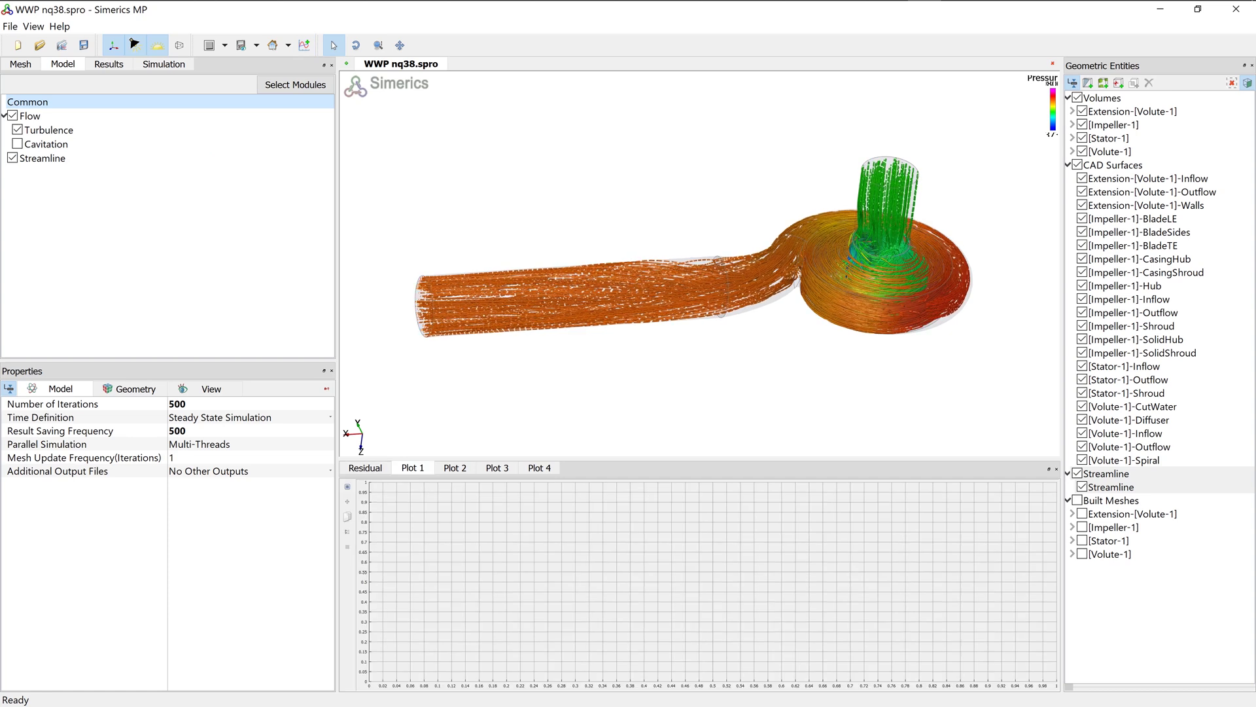
click(347, 486)
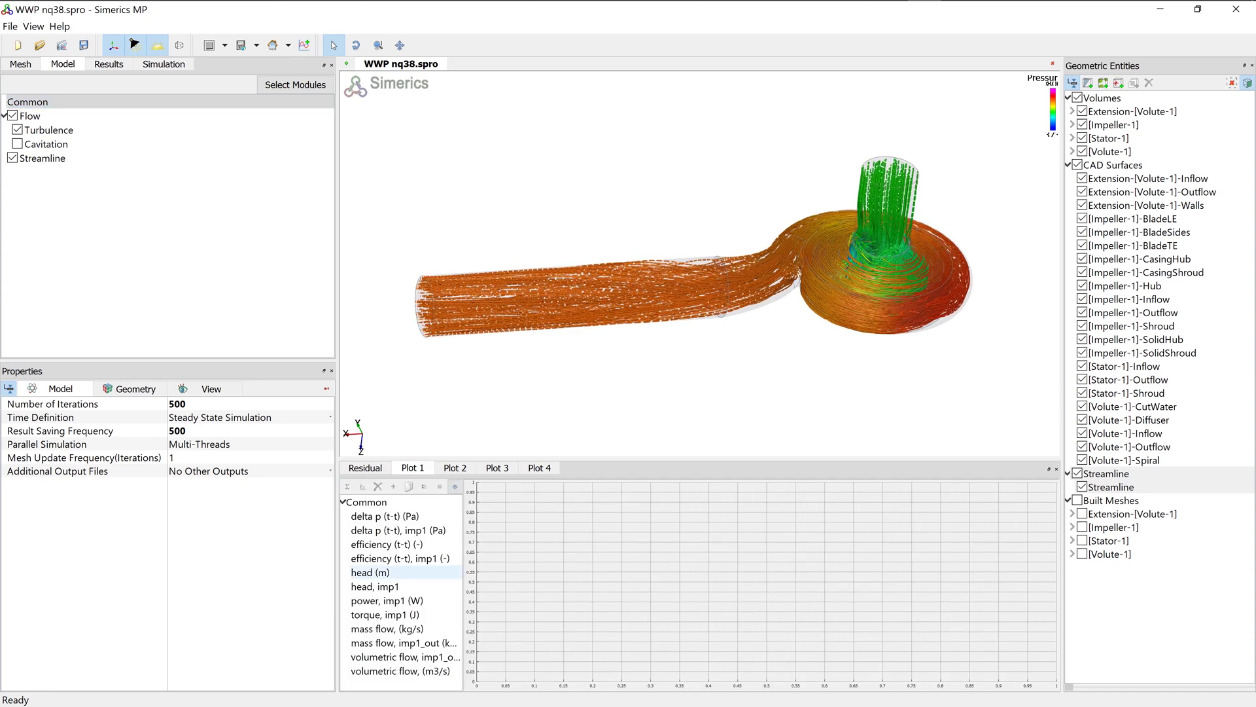
click(369, 572)
click(362, 486)
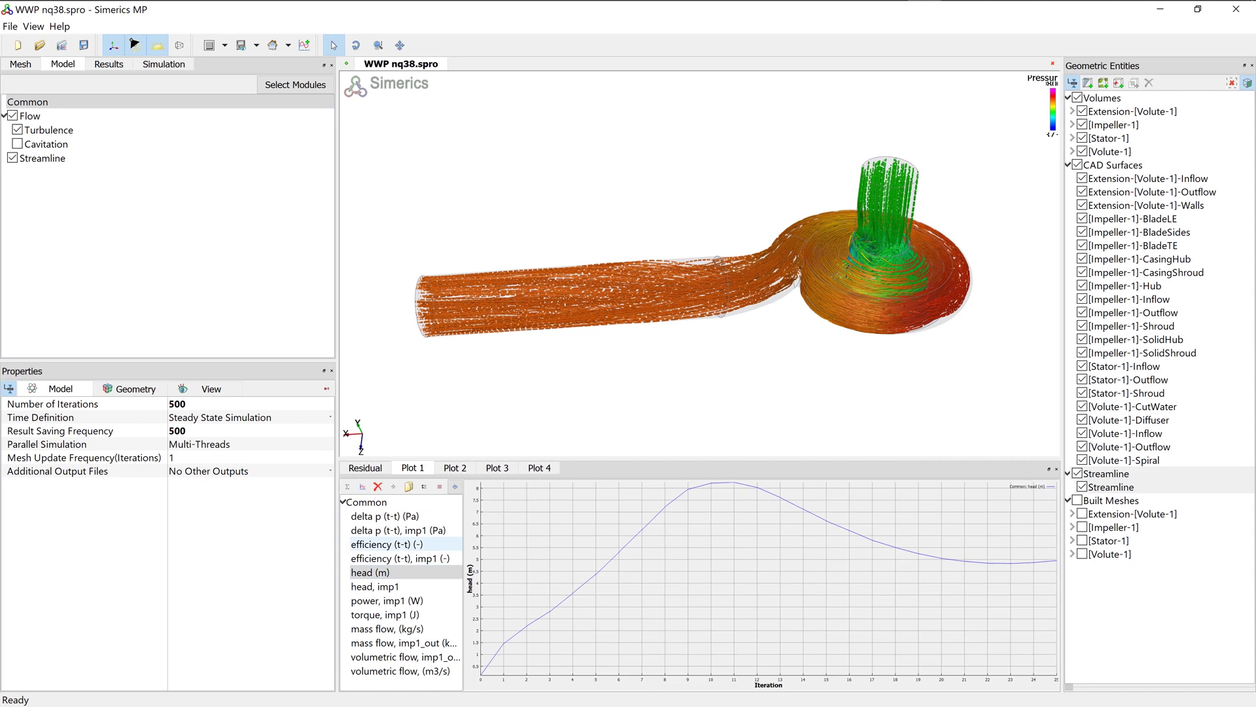
click(375, 587)
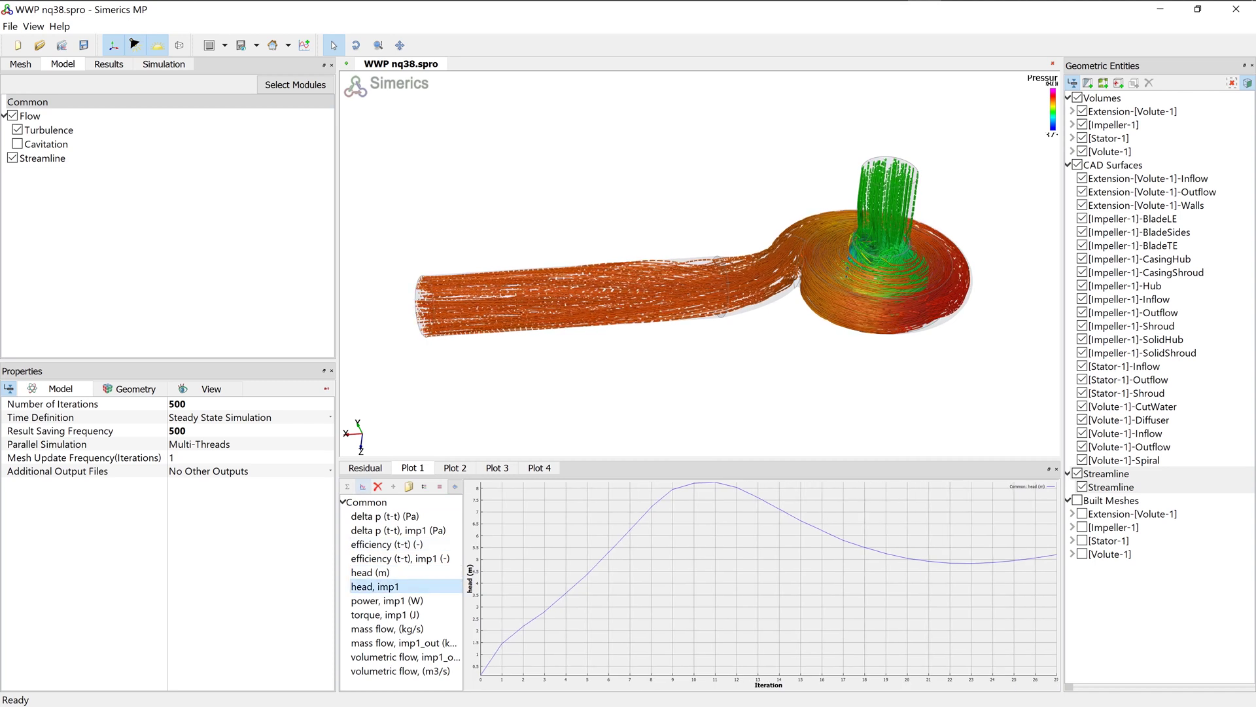
click(362, 486)
Step: Plot efficiency (t-t) and efficiency (t-t), imp1 together in Plot 2
click(455, 467)
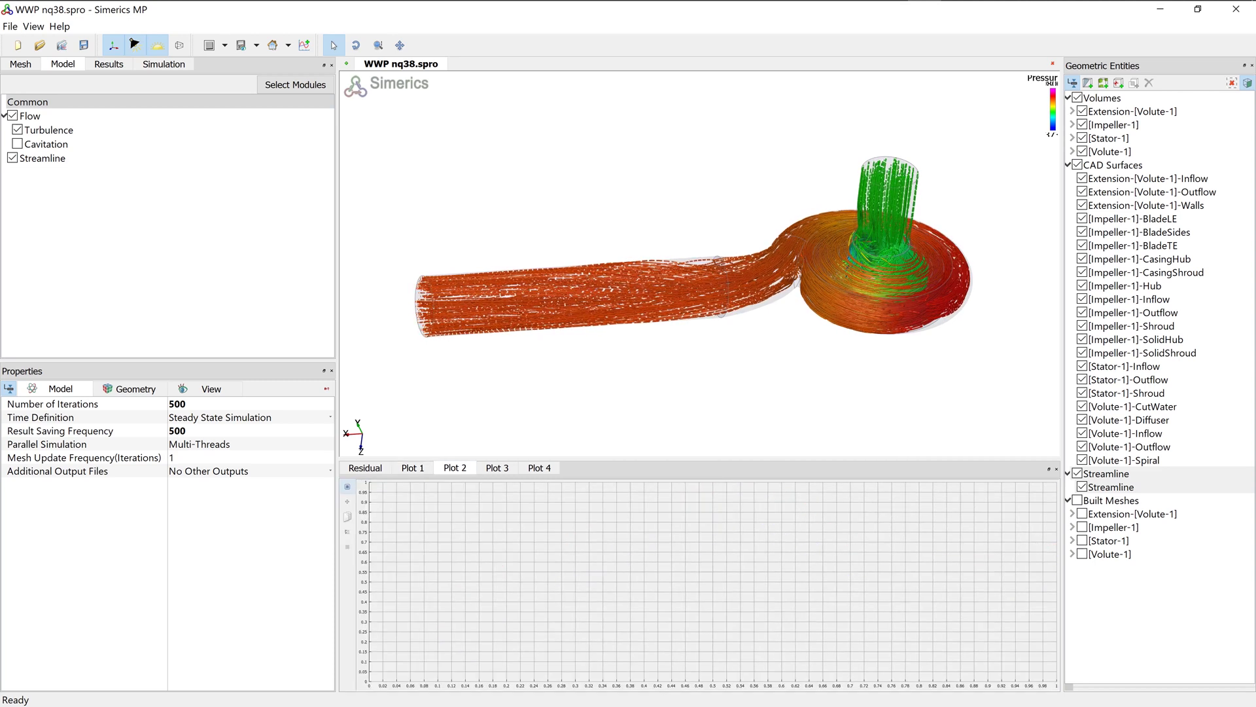
click(347, 487)
click(386, 544)
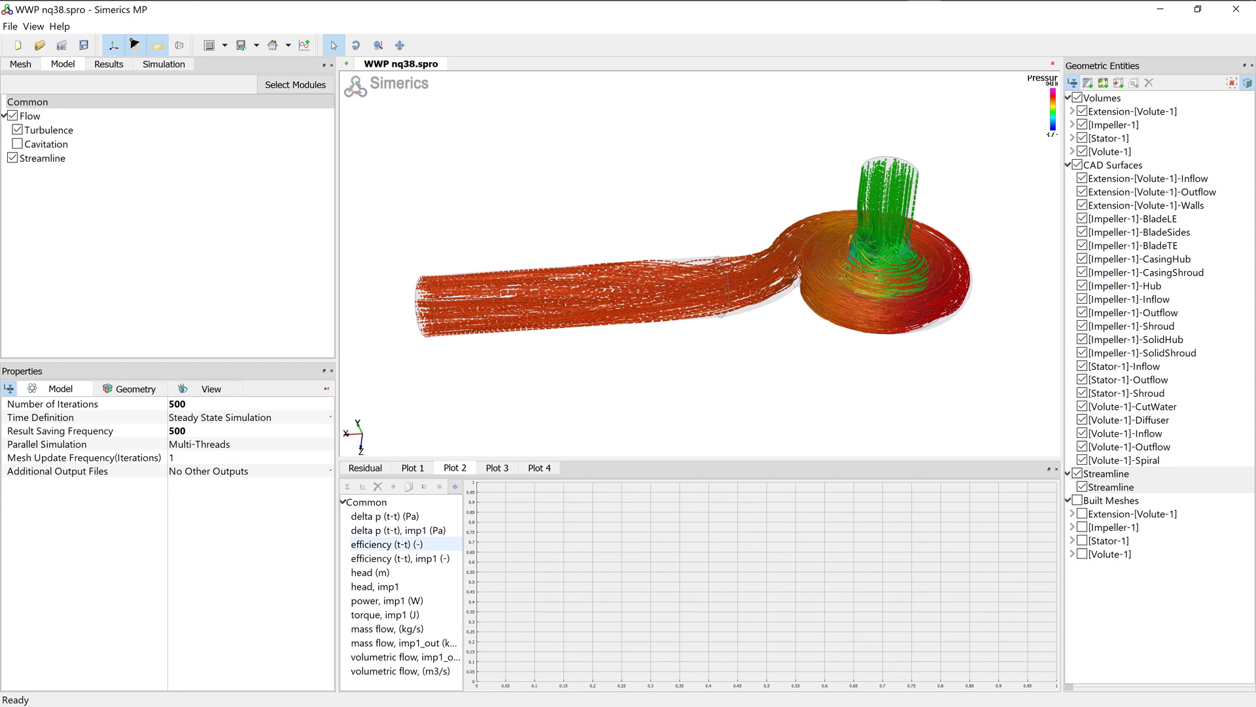
click(363, 486)
click(393, 558)
click(363, 486)
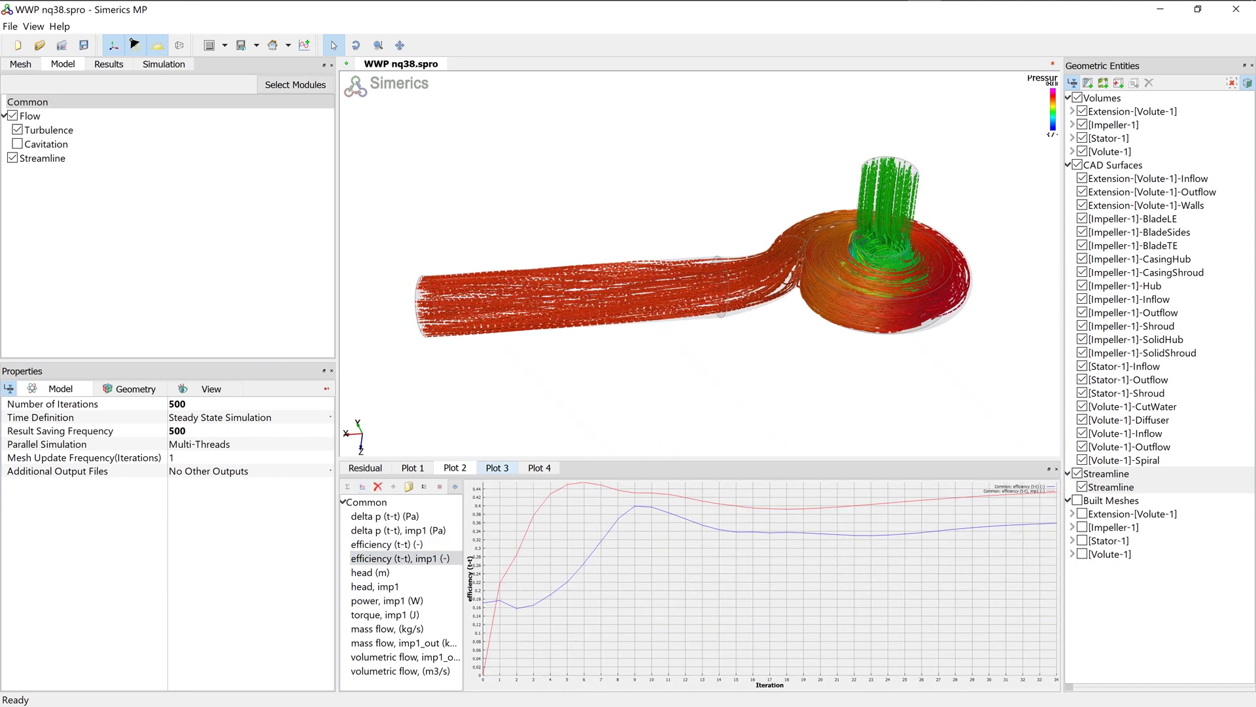
Step: Plot the impeller power, imp1 (W) in Plot 3 and the torque, imp1 (J) in Plot 4
click(497, 467)
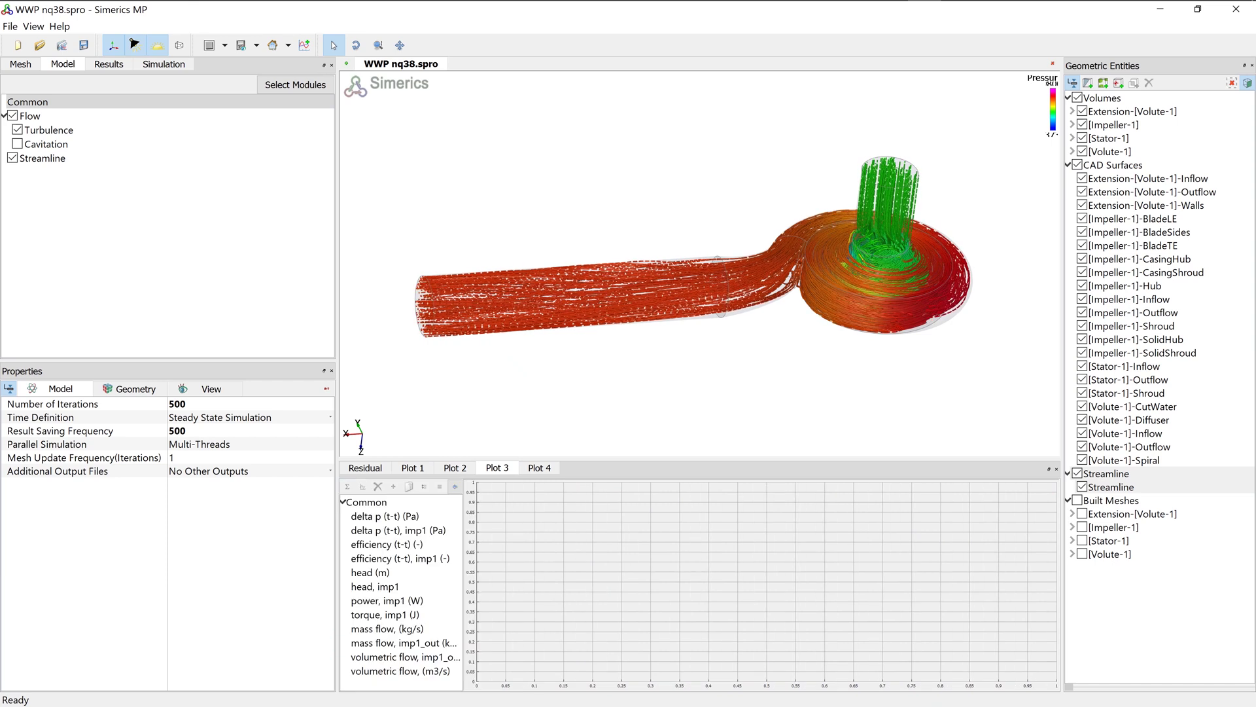
click(386, 600)
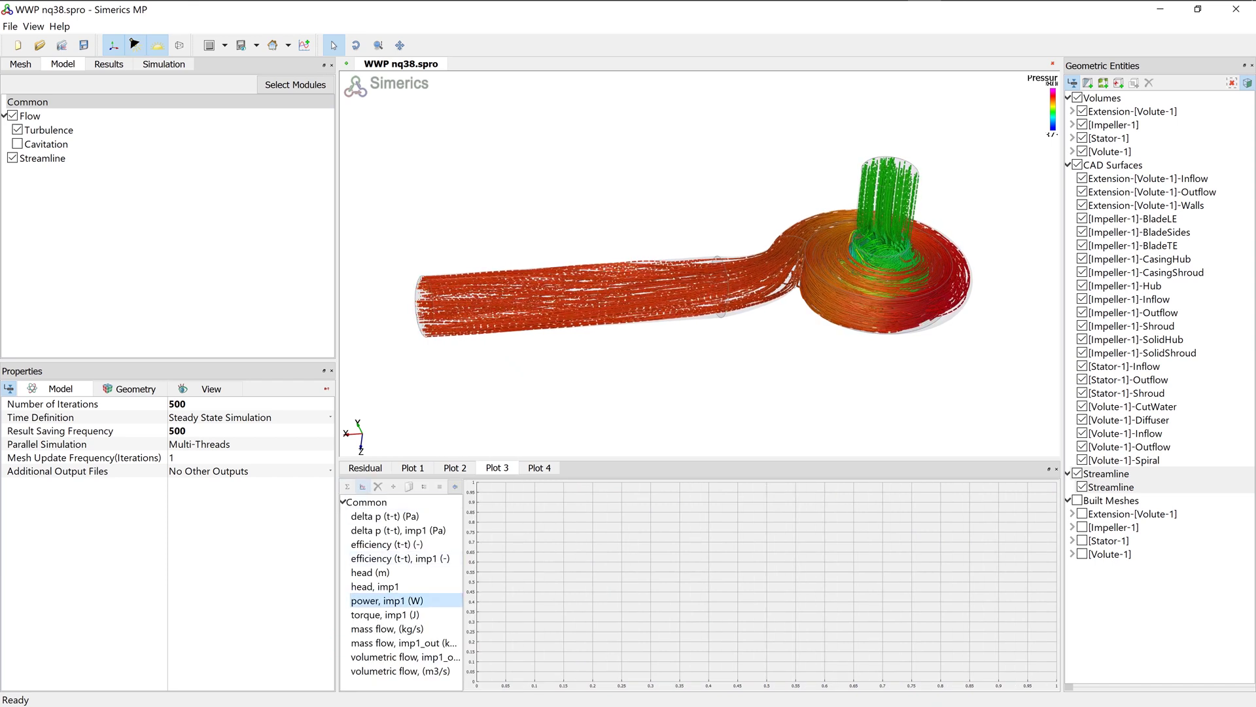
click(362, 486)
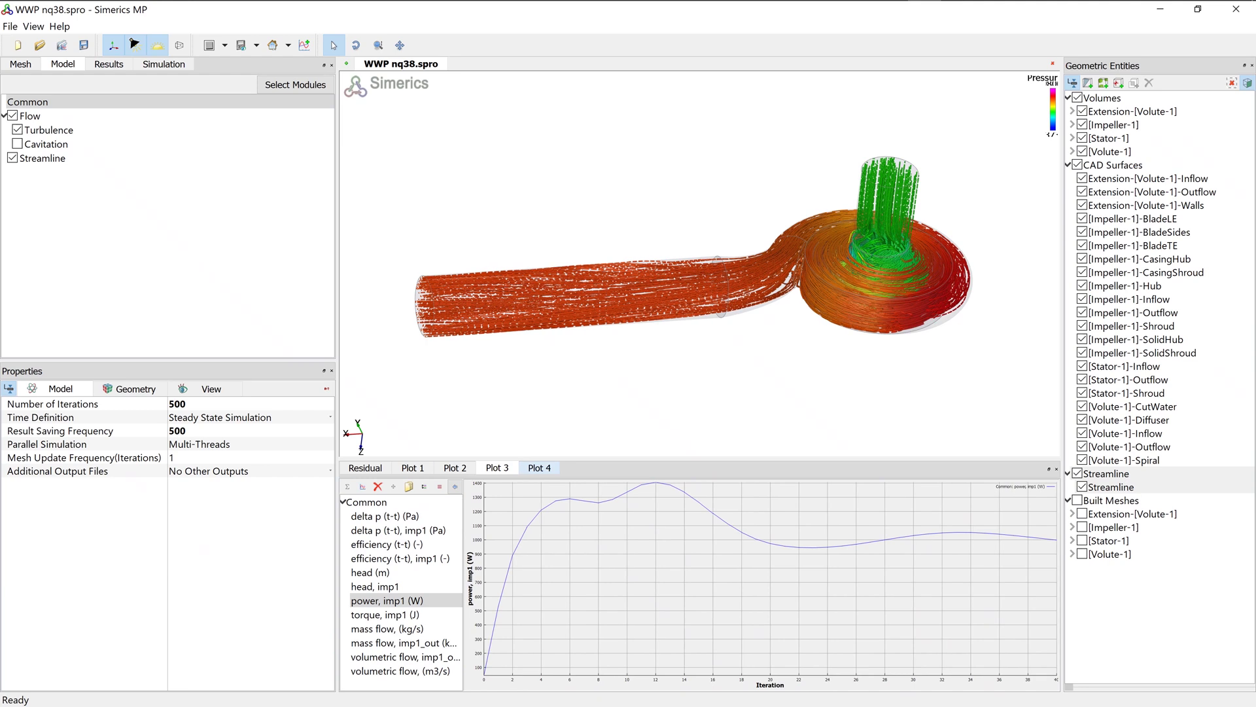
click(365, 468)
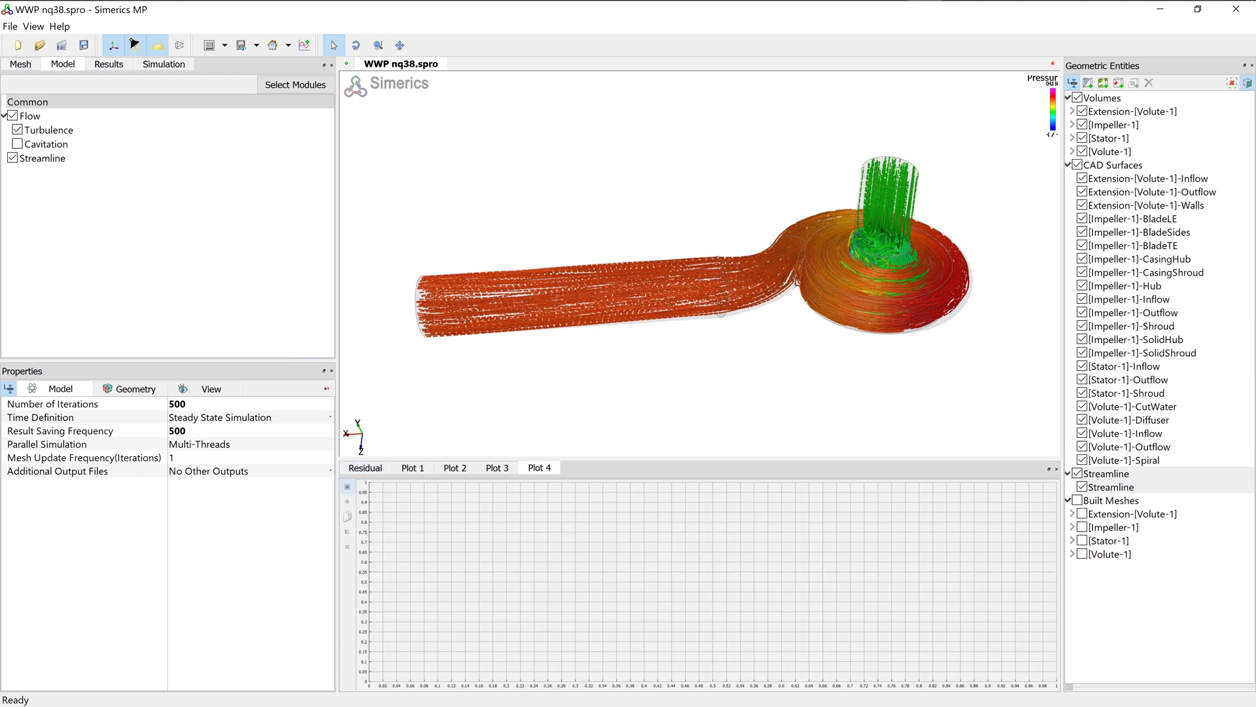
click(348, 486)
click(385, 614)
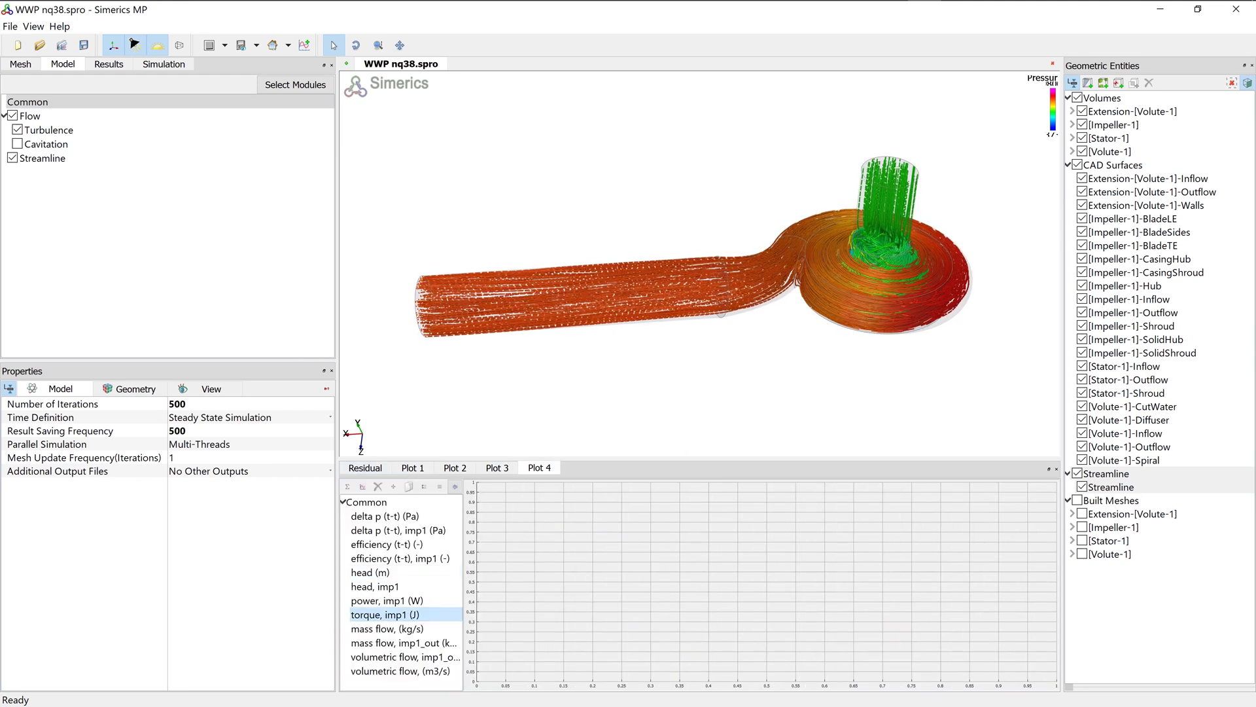
click(363, 487)
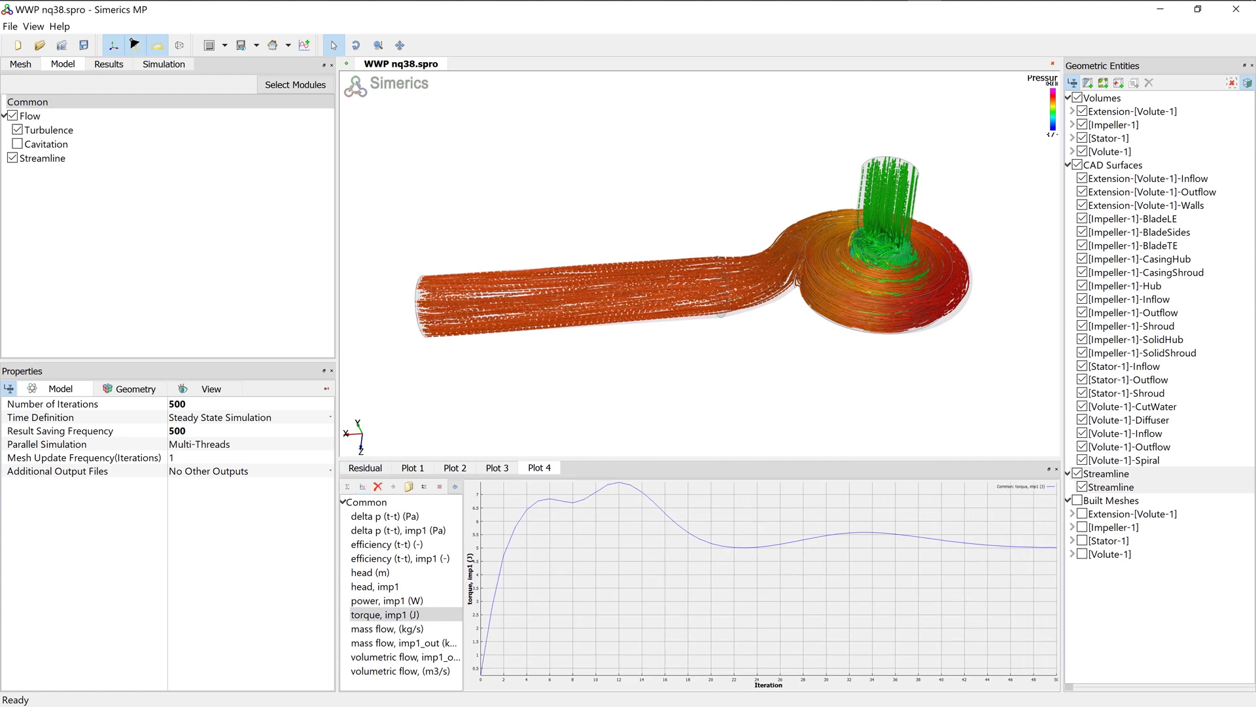
Step: Examine the pressure-coloured streamlines around the impeller and volute close up from a lower angle
scroll(700, 263, up, 3)
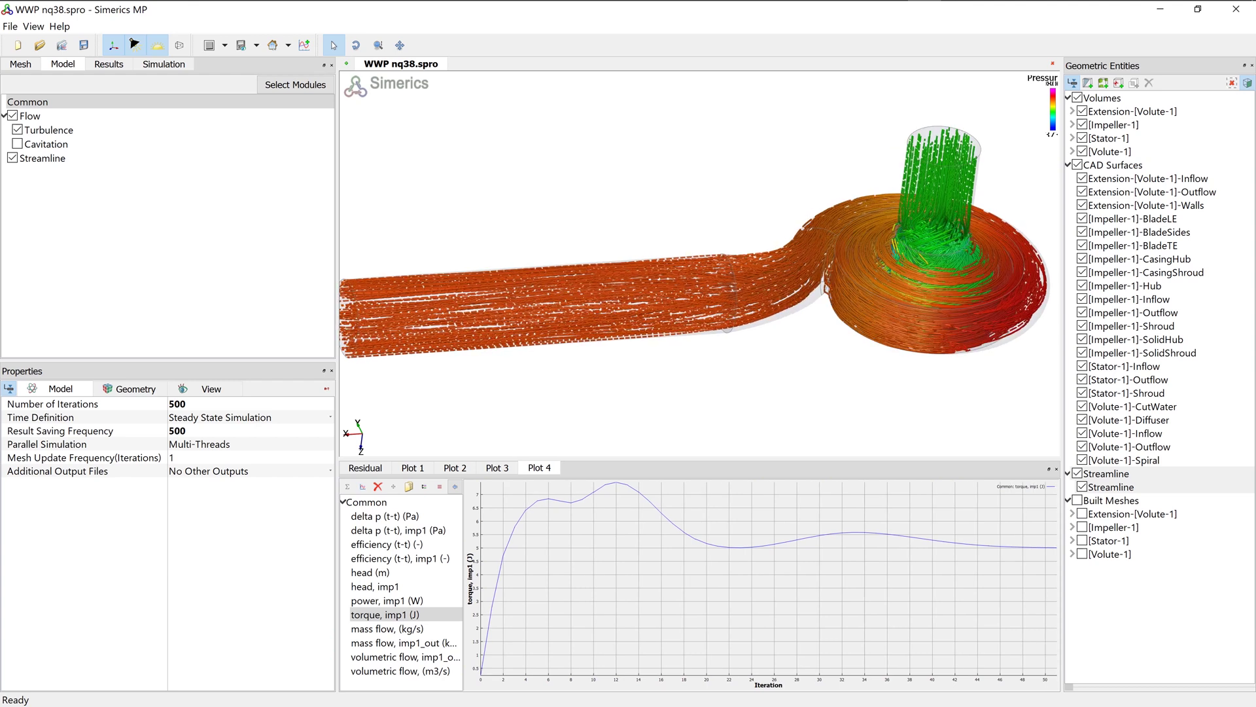
right_click(735, 262)
click(771, 328)
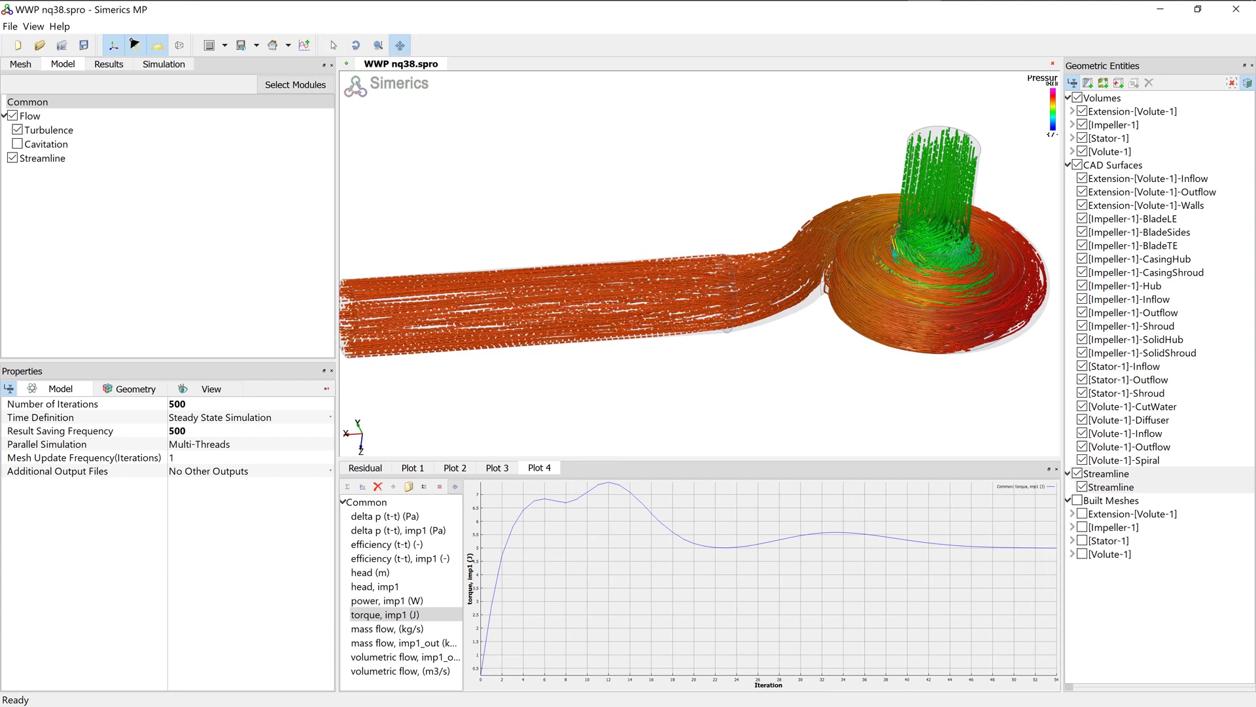
drag(771, 328, 538, 341)
scroll(699, 264, up, 4)
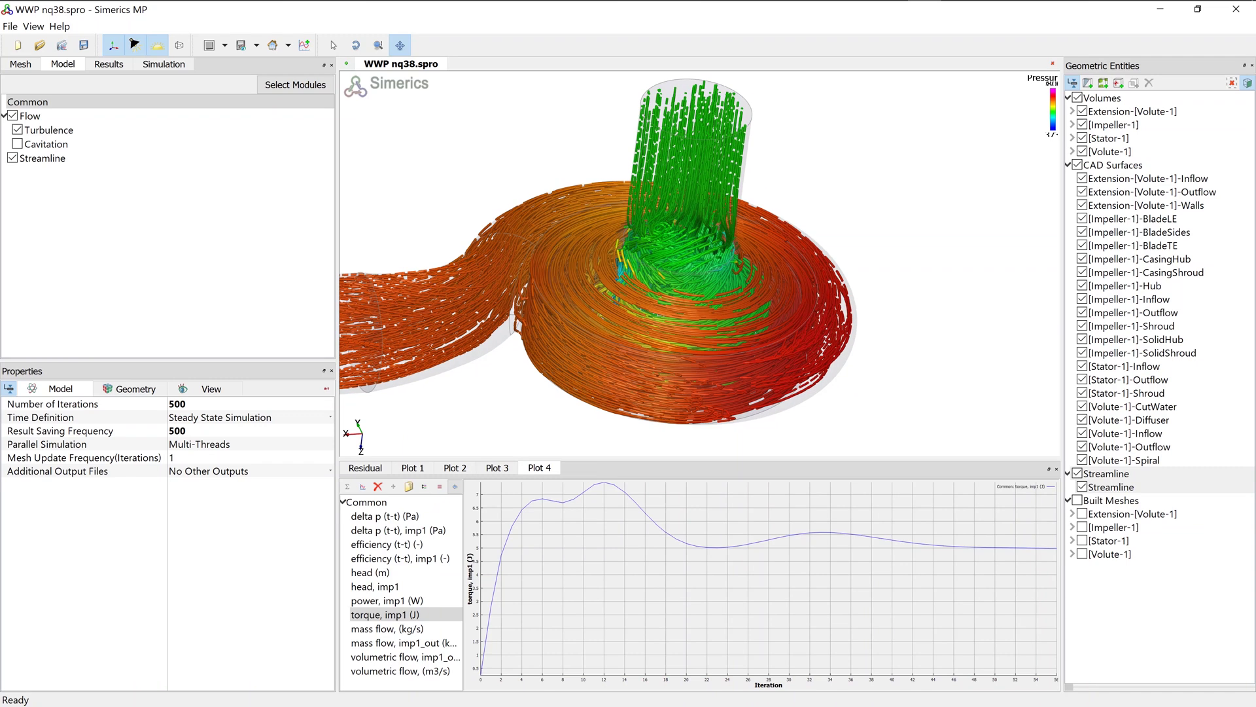
right_click(901, 255)
click(928, 288)
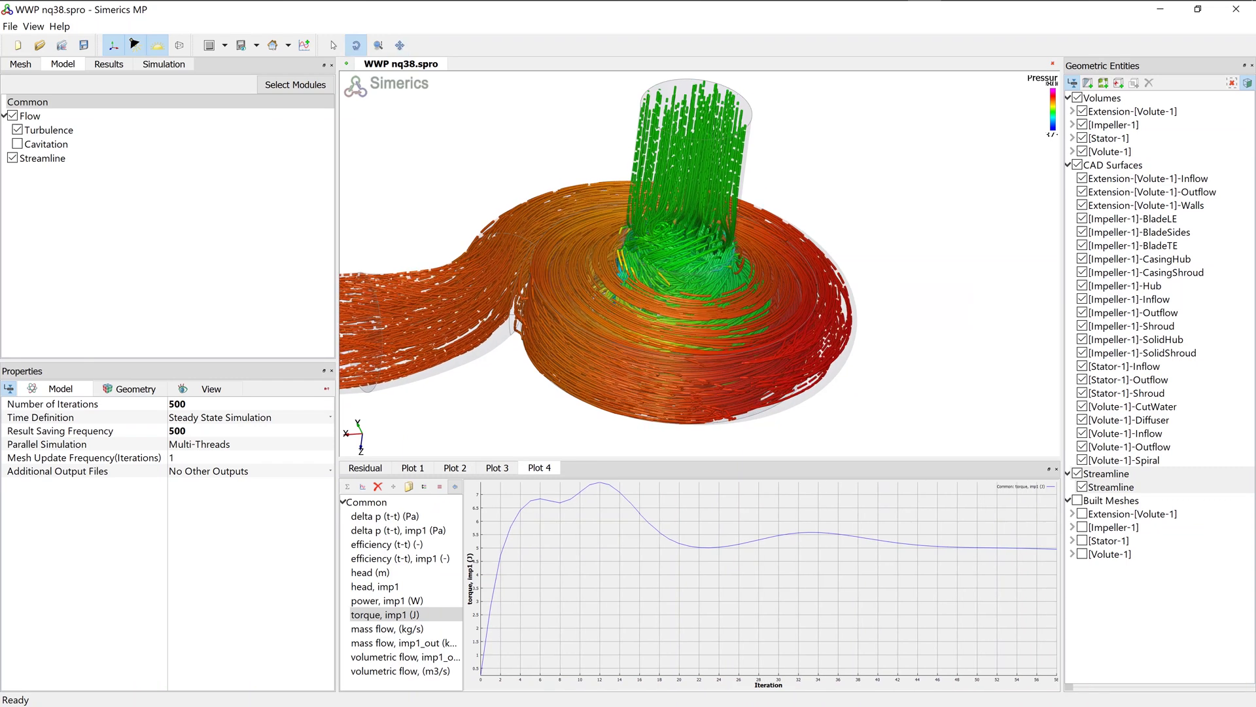
mouse_move(928, 288)
mouse_down()
mouse_move(928, 209)
mouse_move(928, 269)
mouse_up()
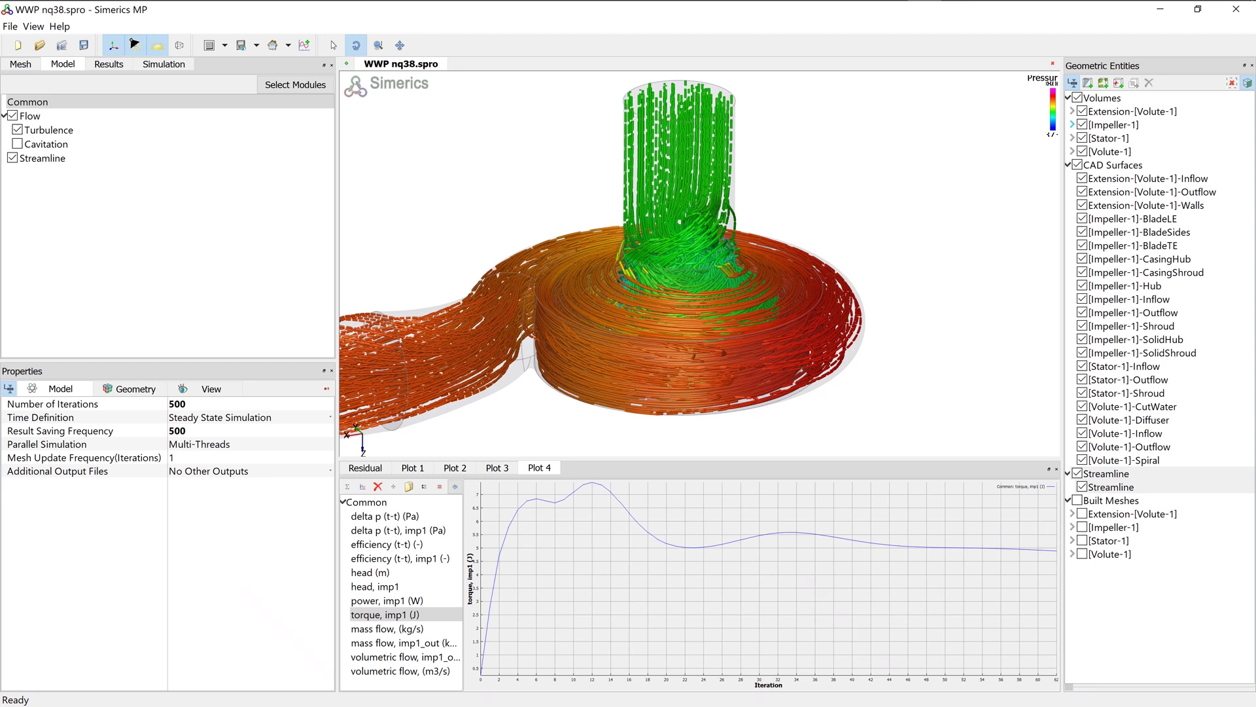
Step: Colour the Impeller-1 boundaries BladeLE, BladeSides, BladeTE, Hub and Shroud by flow pressure together with the streamlines
click(1072, 125)
click(1077, 138)
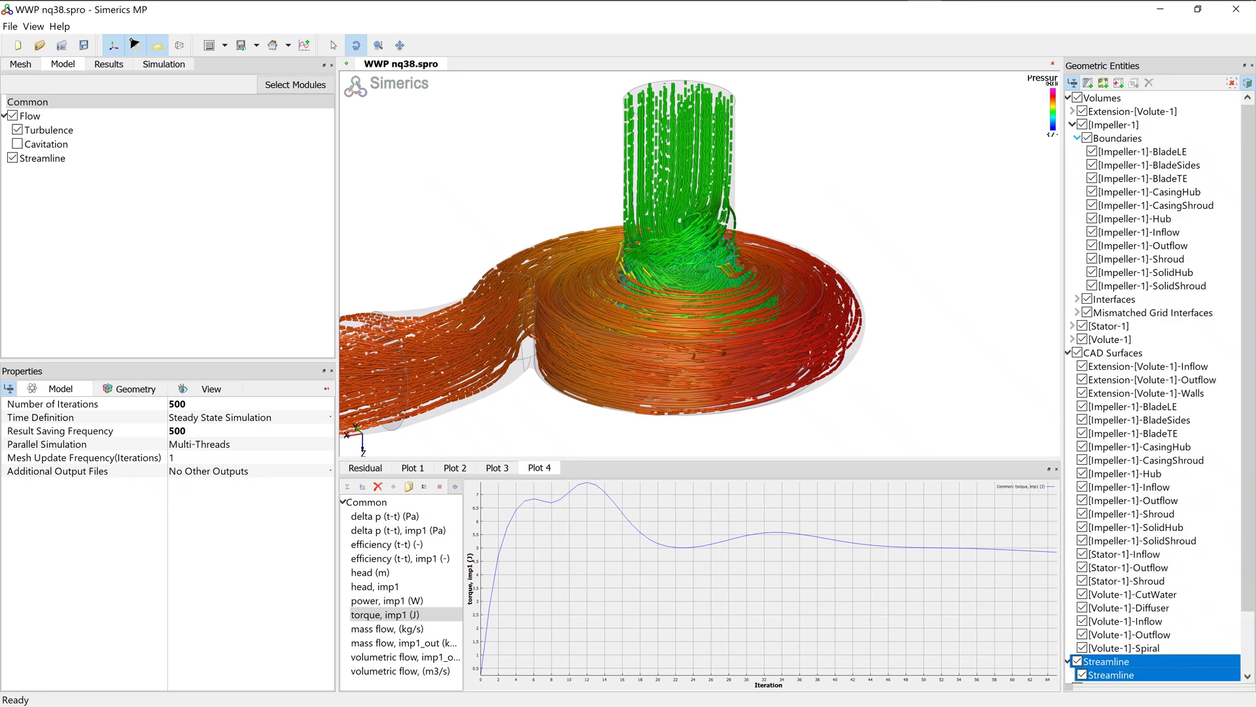
ctrl+click(1142, 151)
ctrl+click(1149, 165)
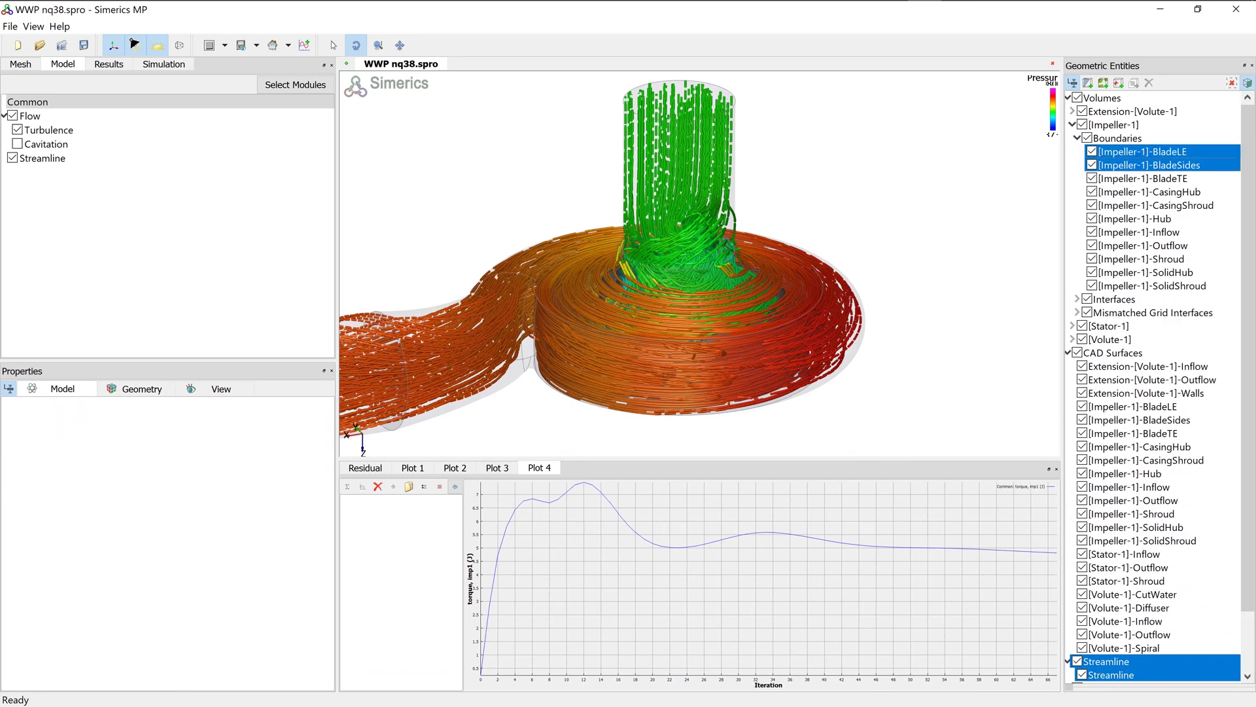
ctrl+click(1143, 178)
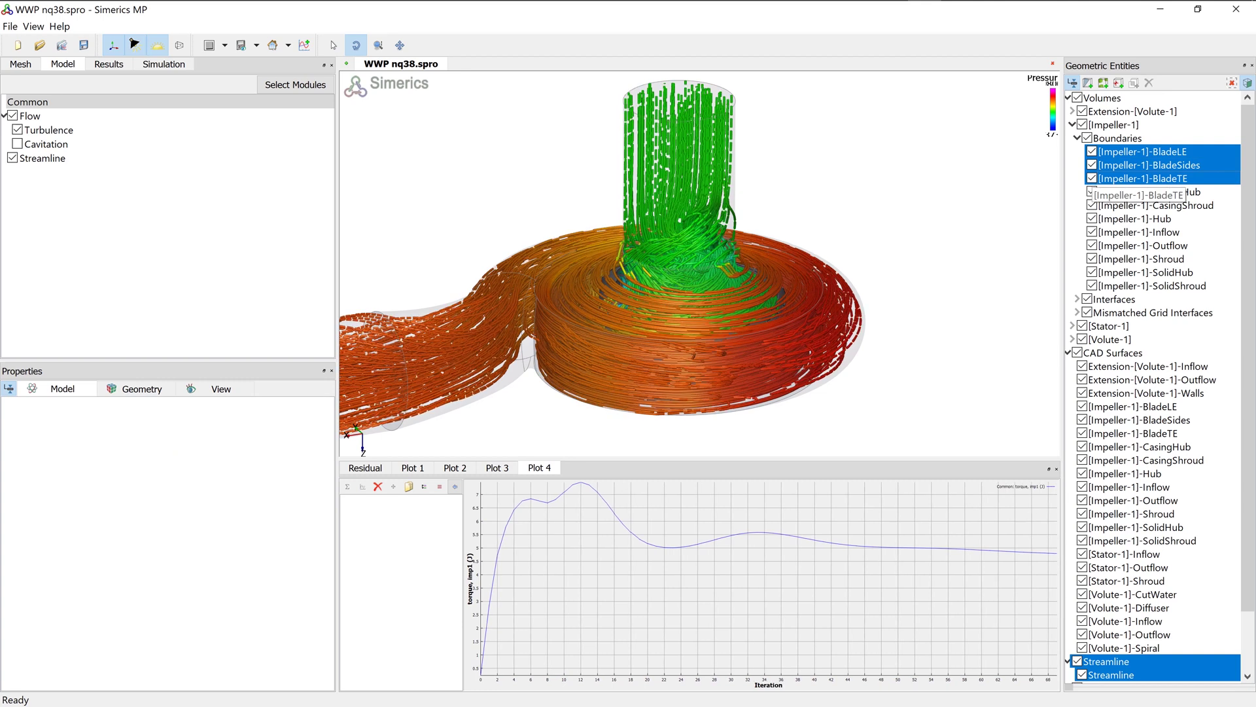
ctrl+click(1126, 192)
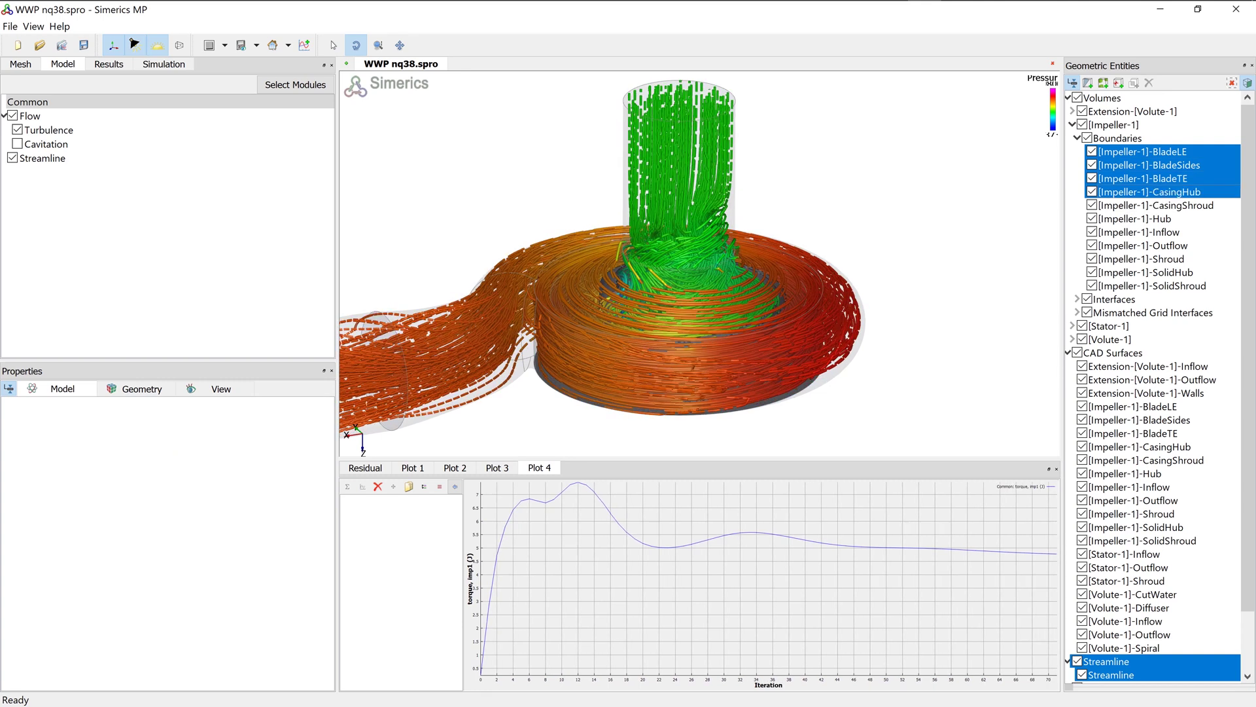
ctrl+click(1125, 192)
ctrl+click(1126, 219)
ctrl+click(1125, 259)
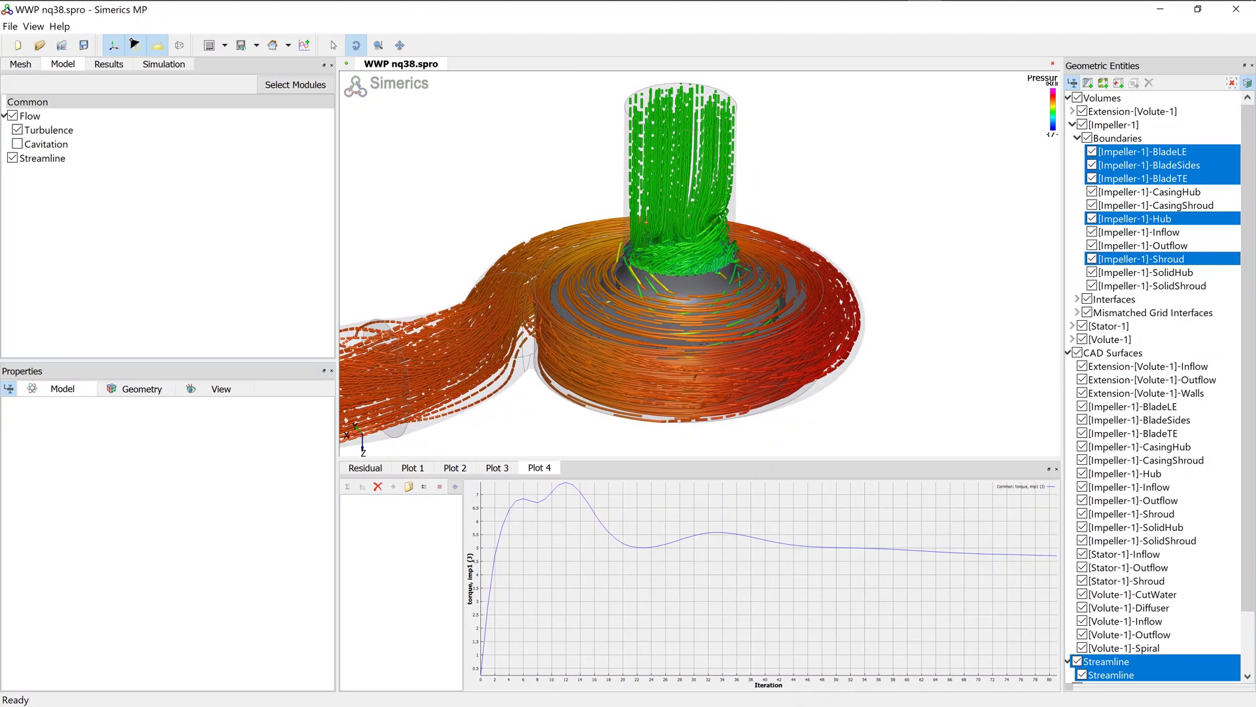
click(109, 64)
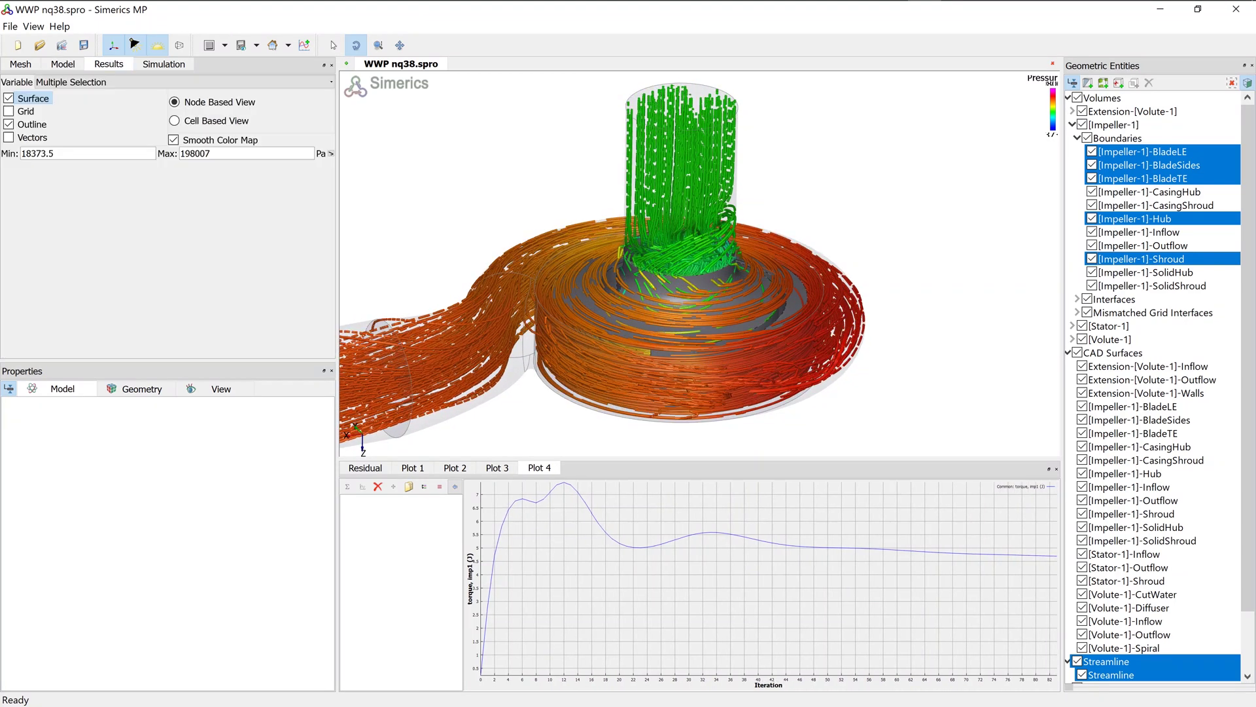
click(184, 82)
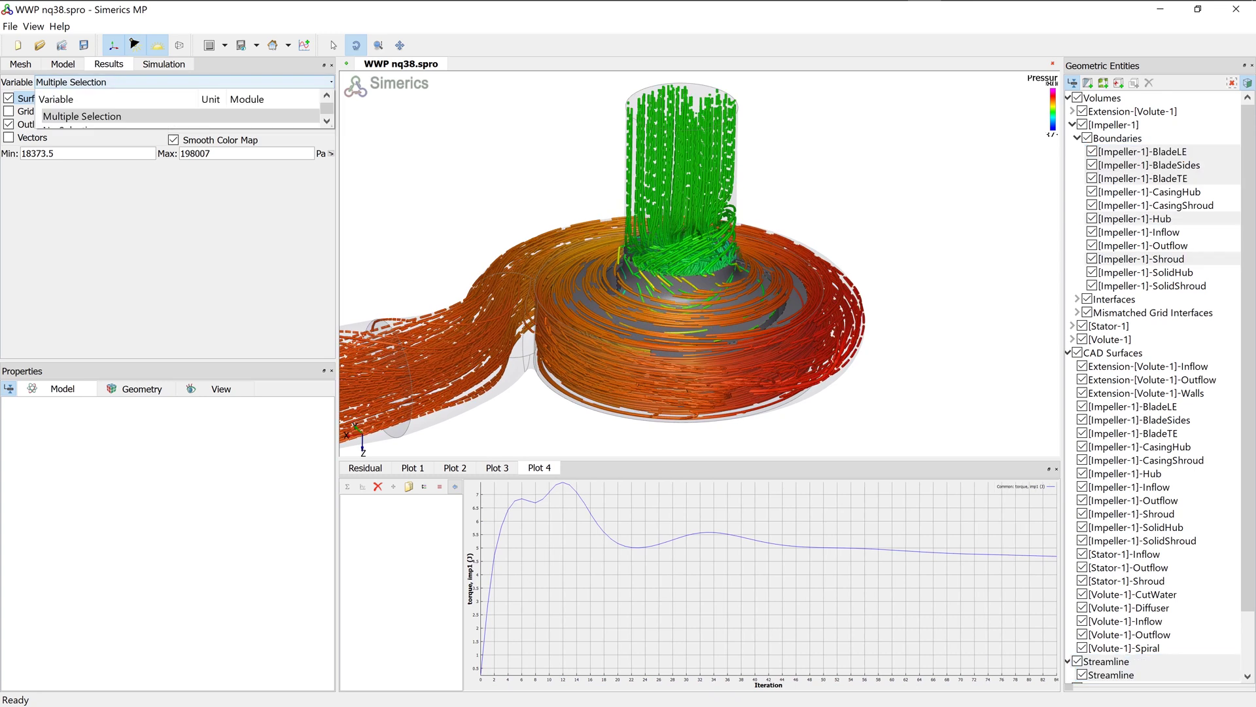
click(69, 158)
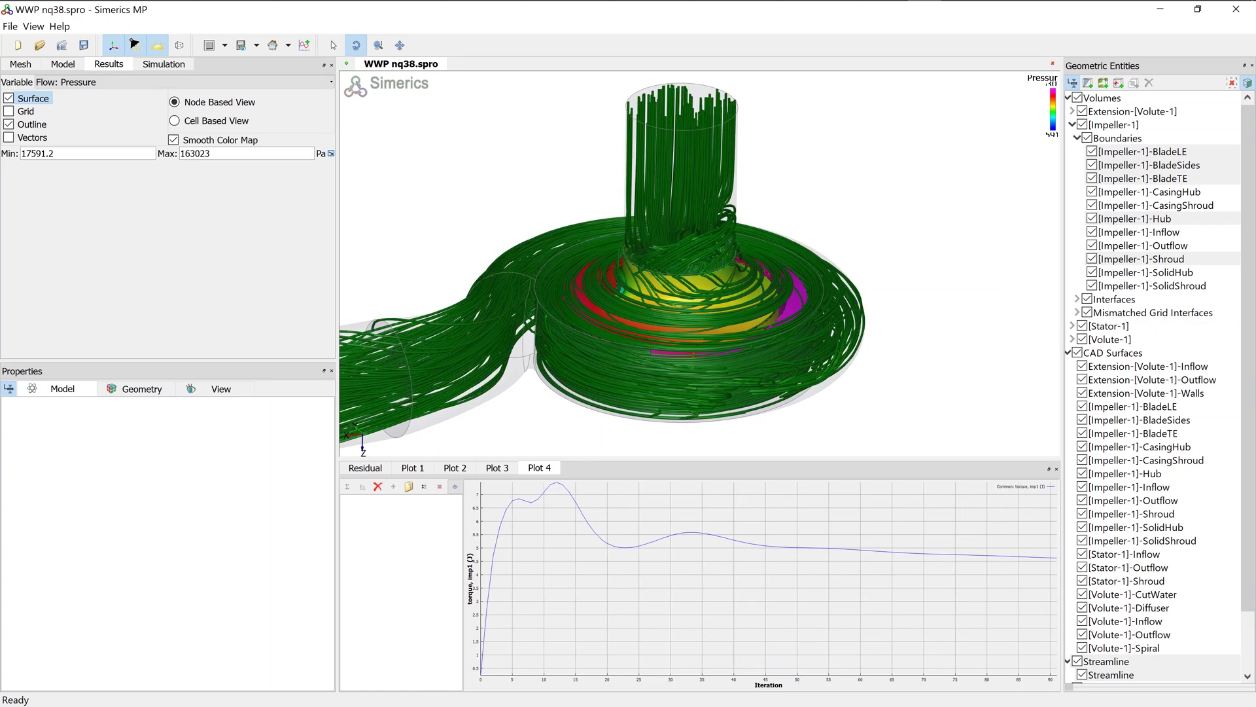
Step: Examine the pressure distribution on the impeller surfaces beneath the streamlines
right_click(848, 203)
click(869, 260)
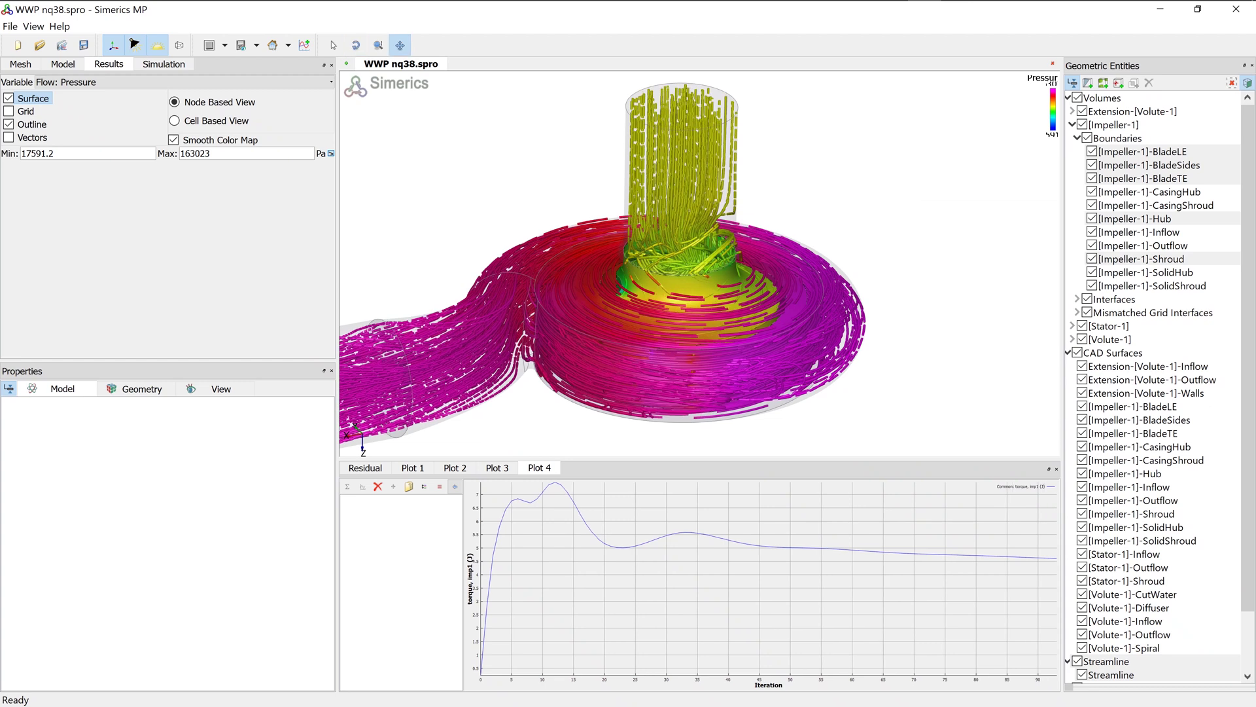